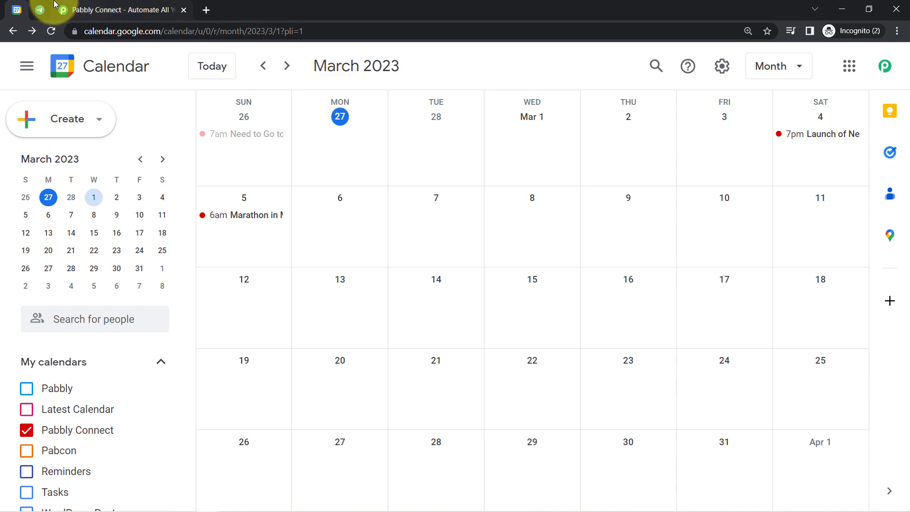
click(38, 10)
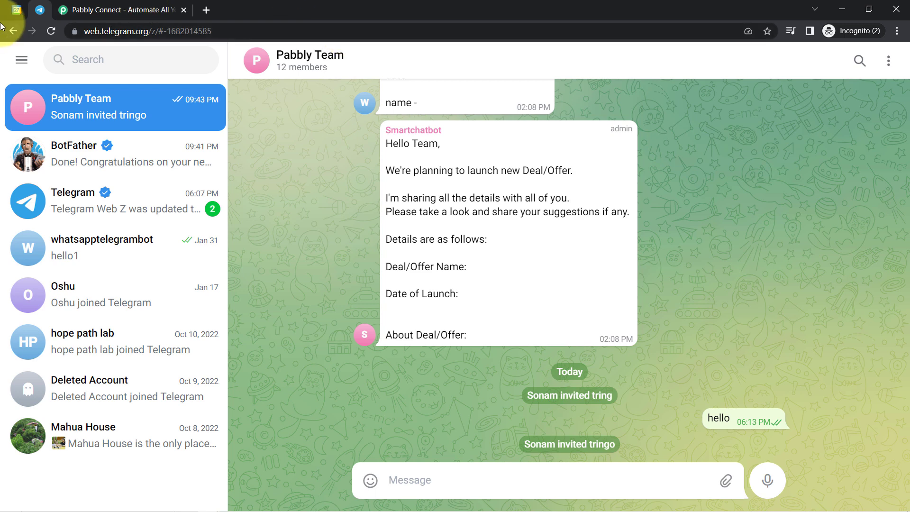
click(18, 10)
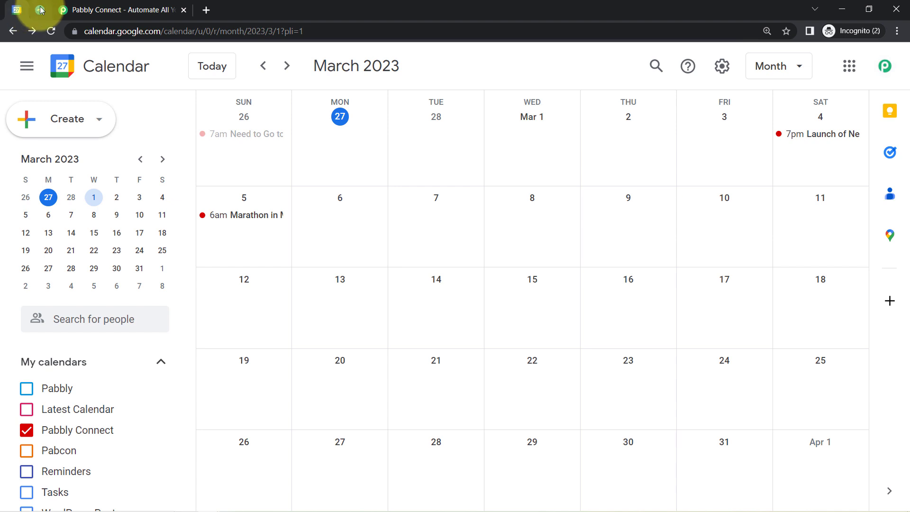
click(41, 10)
Step: Switch to the Pabbly Connect website and sign in to the Pabbly account
click(76, 5)
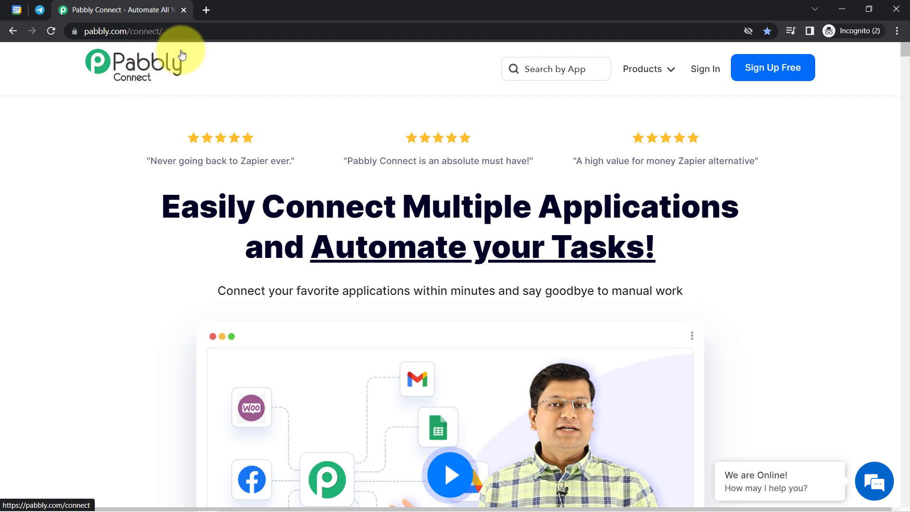
drag(218, 207, 652, 235)
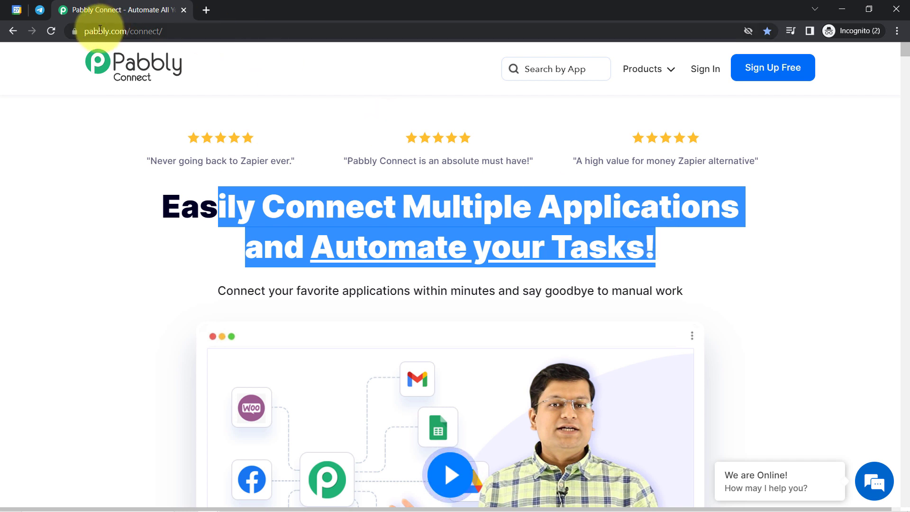
drag(100, 31, 181, 33)
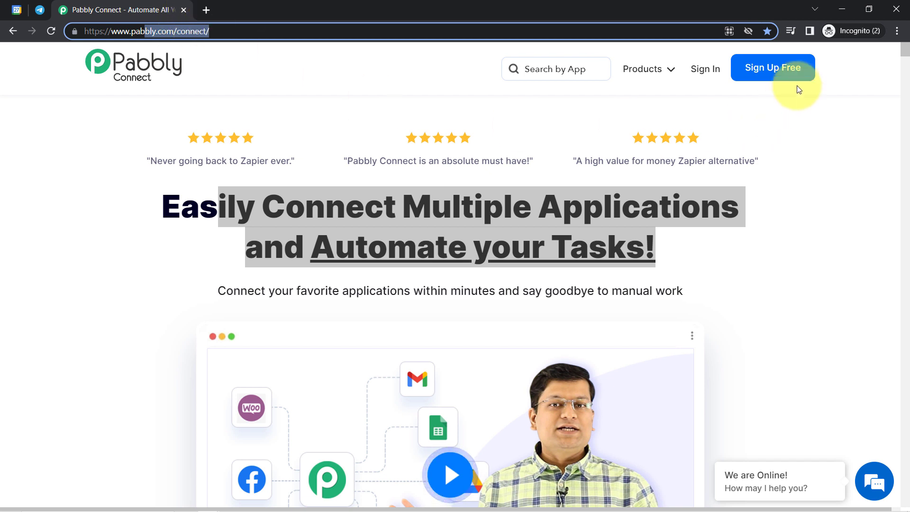
click(714, 71)
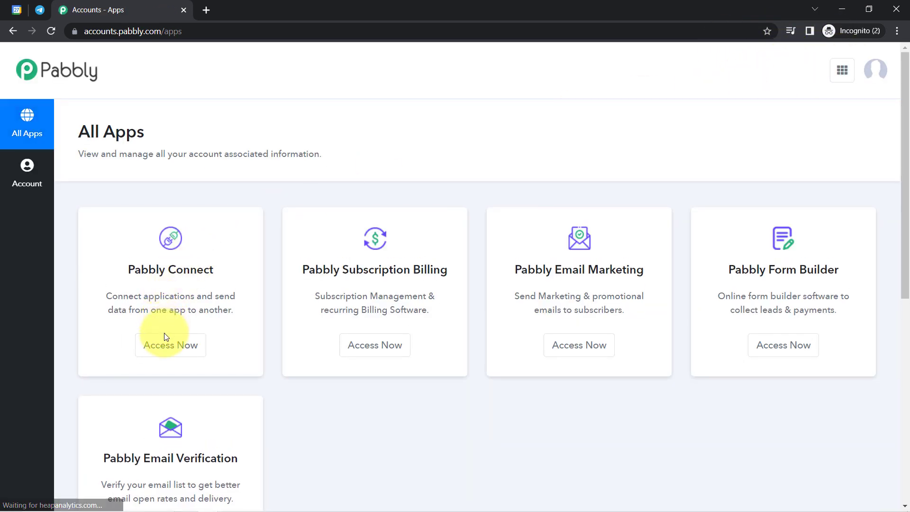
Step: Access Pabbly Connect from the All Apps page and go to its dashboard
click(160, 345)
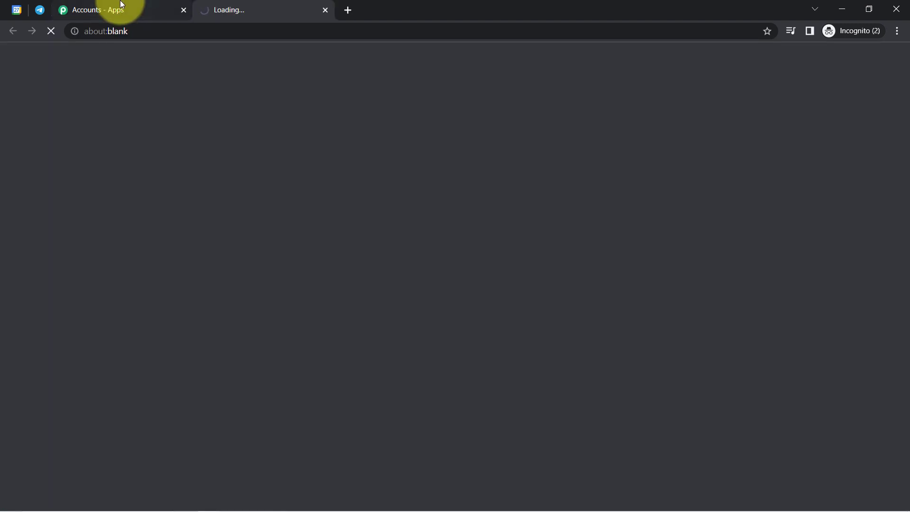
click(121, 4)
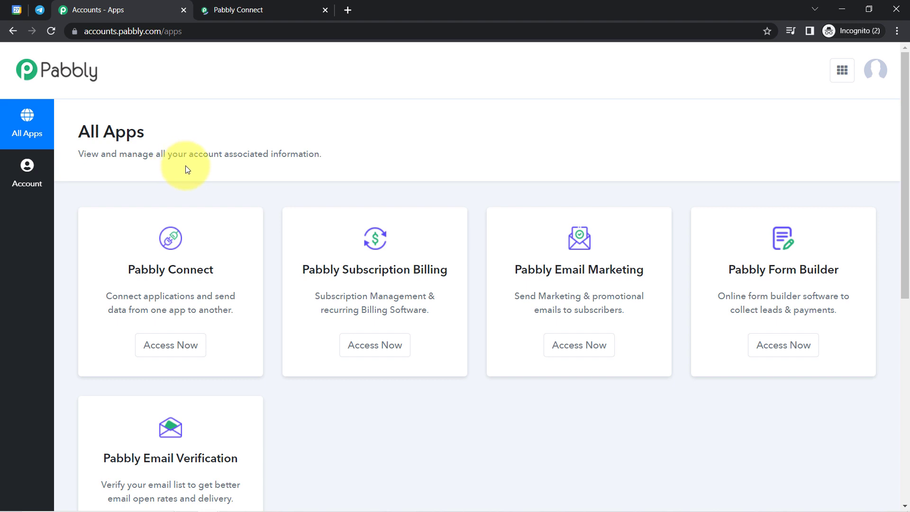
drag(134, 270, 181, 269)
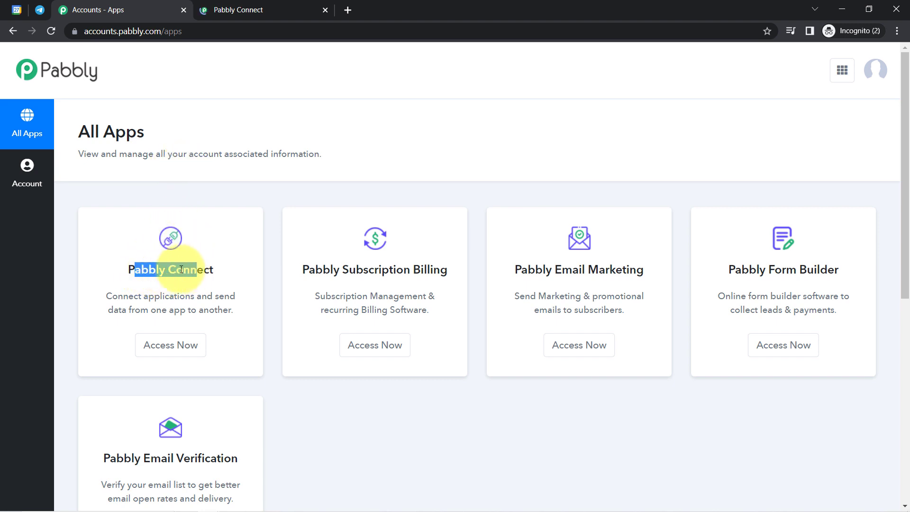
click(179, 345)
click(223, 5)
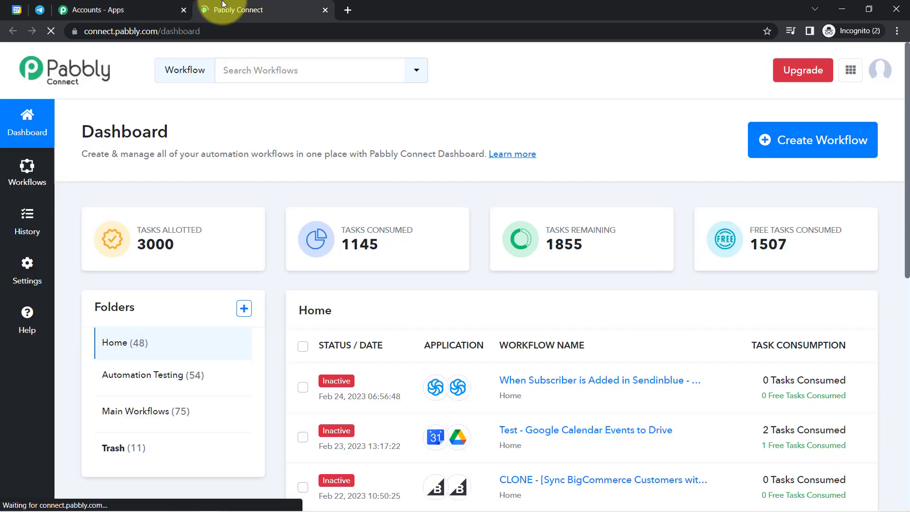
drag(82, 132, 129, 123)
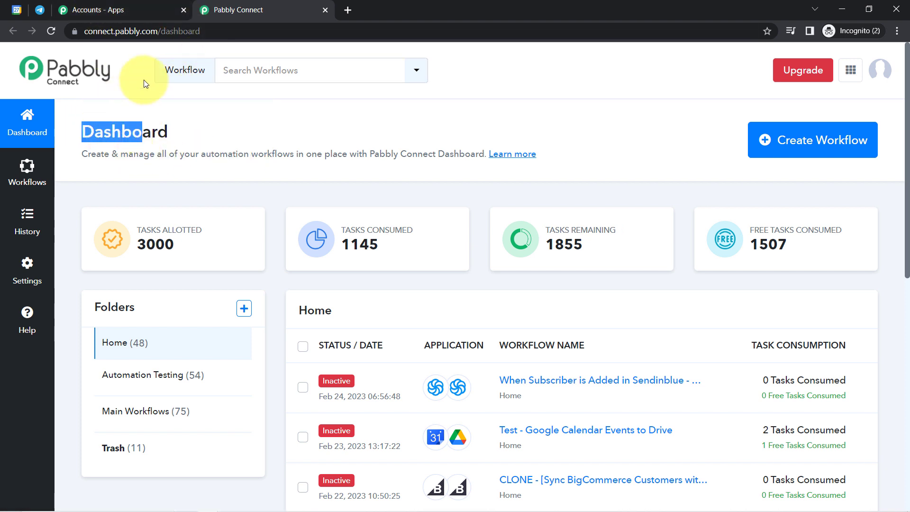
Step: Create a workflow named "When Event is Created - Send Reminder on Telegram Automatically"
click(824, 138)
click(348, 290)
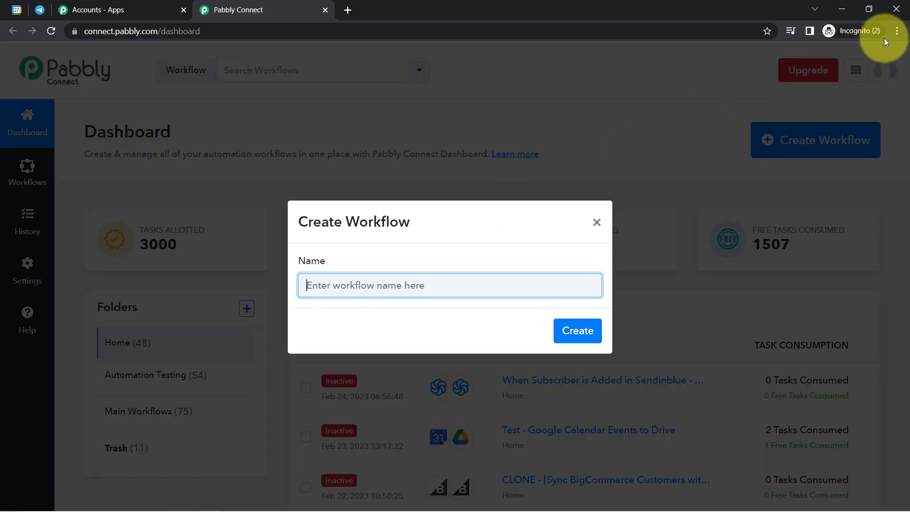
click(897, 31)
click(555, 147)
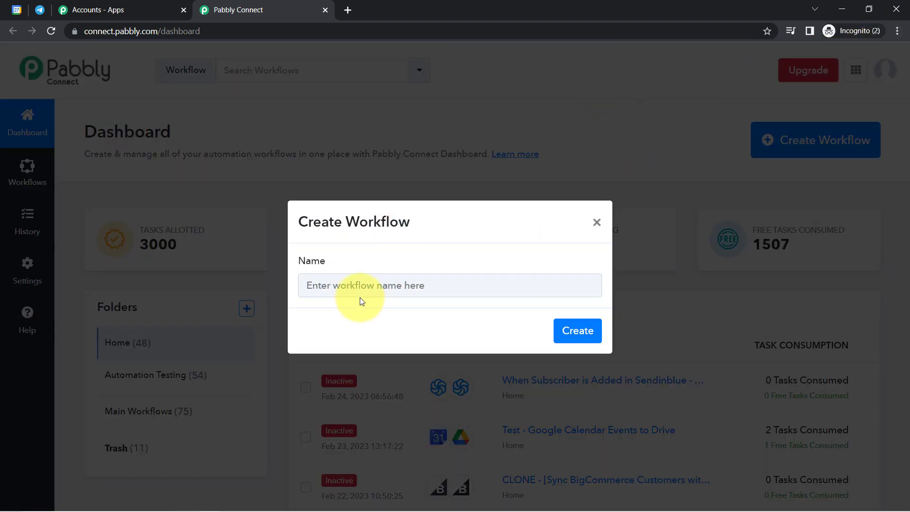
click(342, 288)
double_click(373, 221)
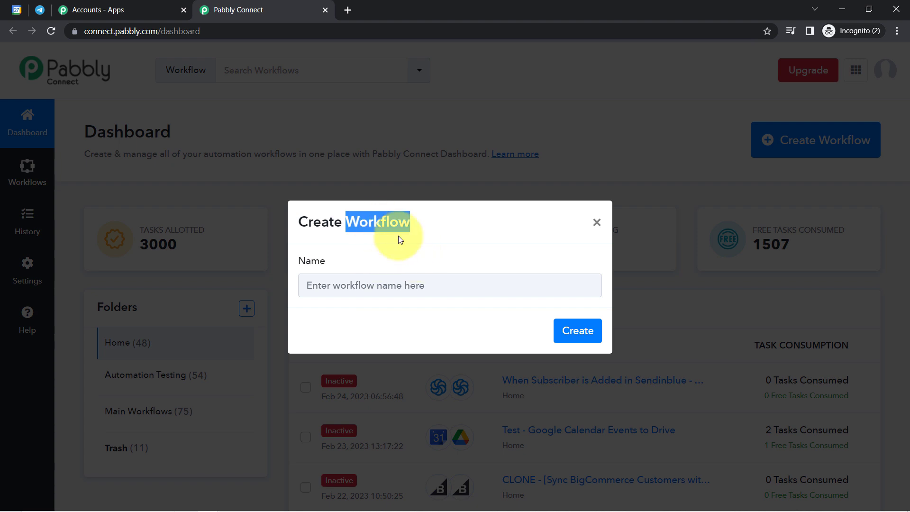
click(405, 285)
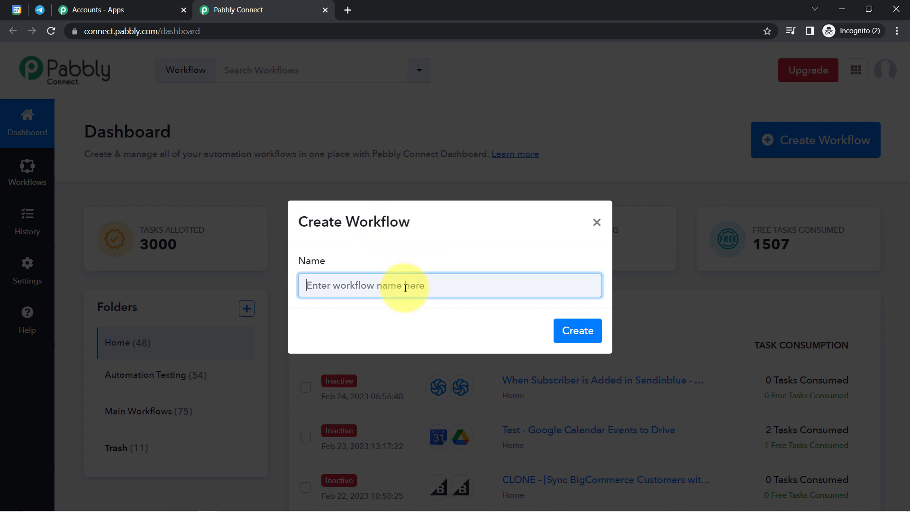
drag(366, 290, 246, 303)
click(422, 286)
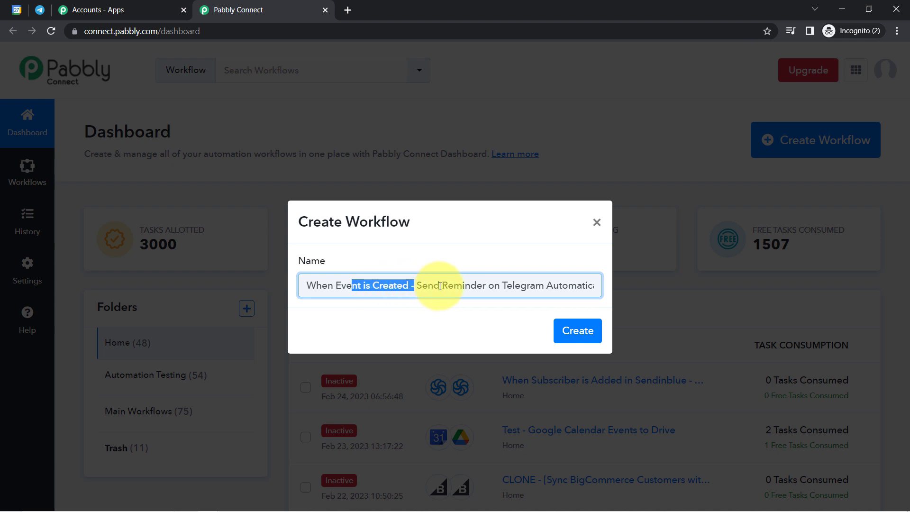
drag(467, 286, 565, 292)
click(564, 292)
click(573, 332)
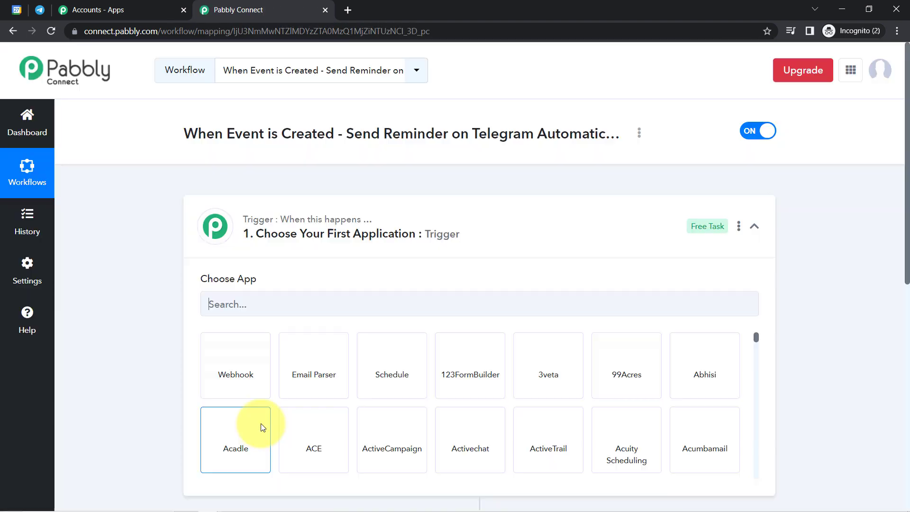
click(297, 245)
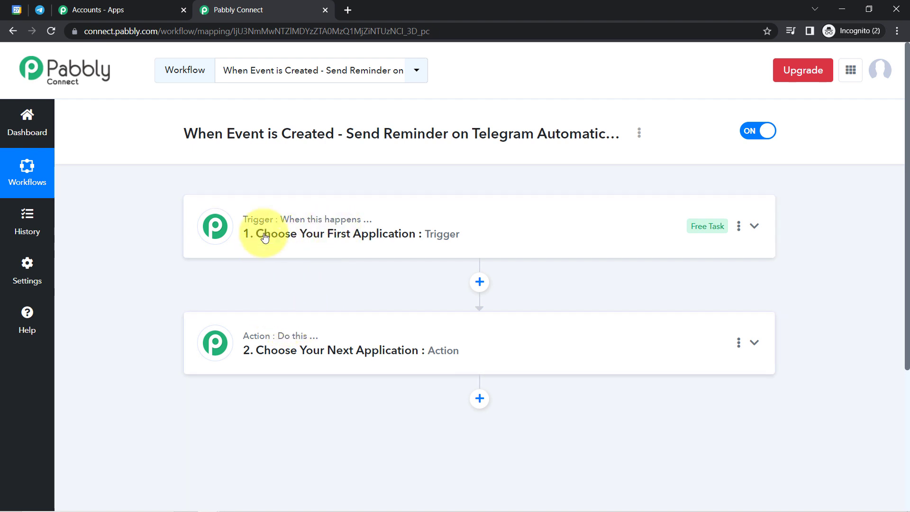
mouse_move(308, 347)
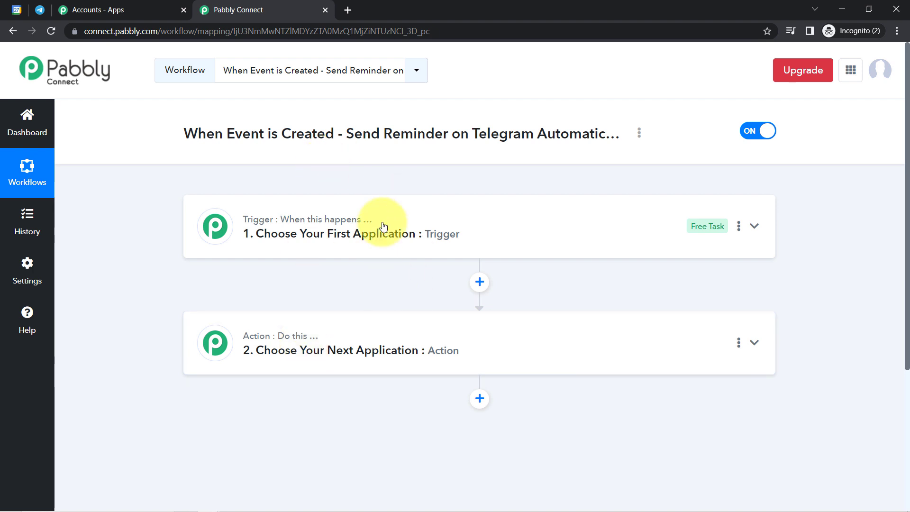
mouse_move(383, 240)
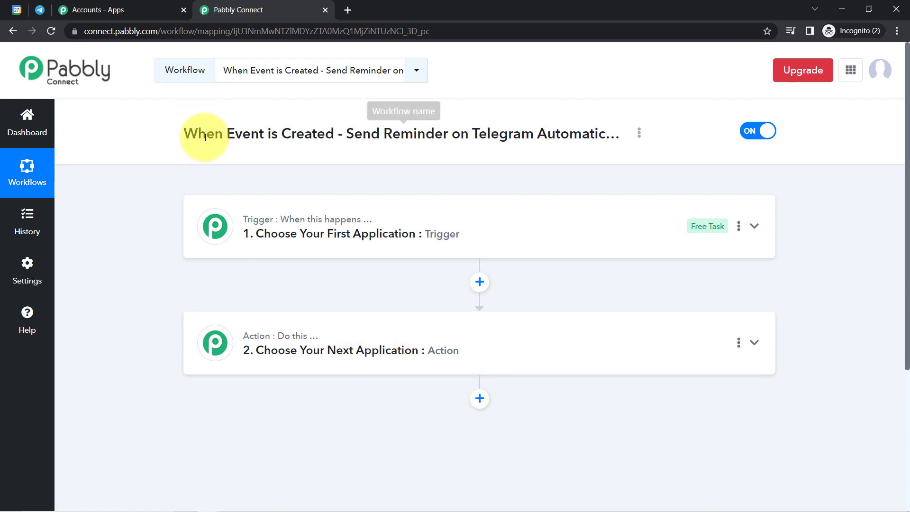
drag(206, 134, 477, 141)
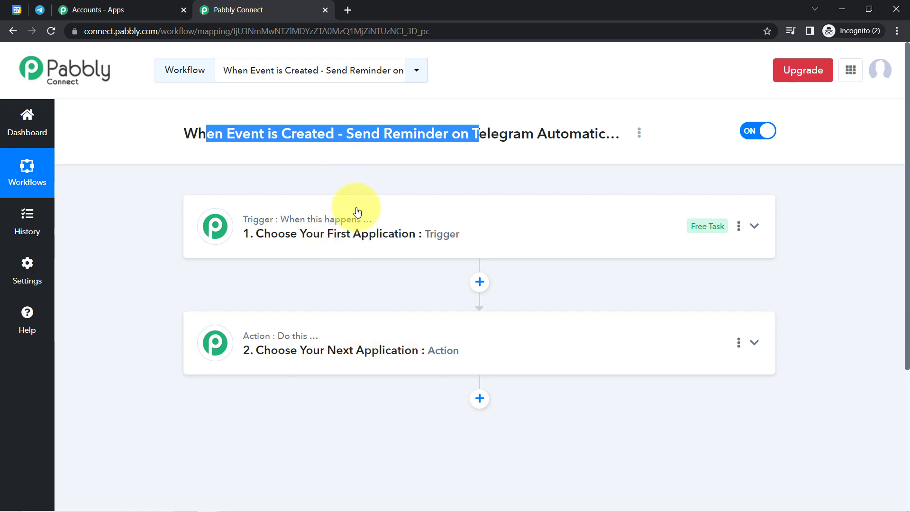
Step: Set Google Calendar as the trigger application of the workflow
click(350, 234)
click(267, 302)
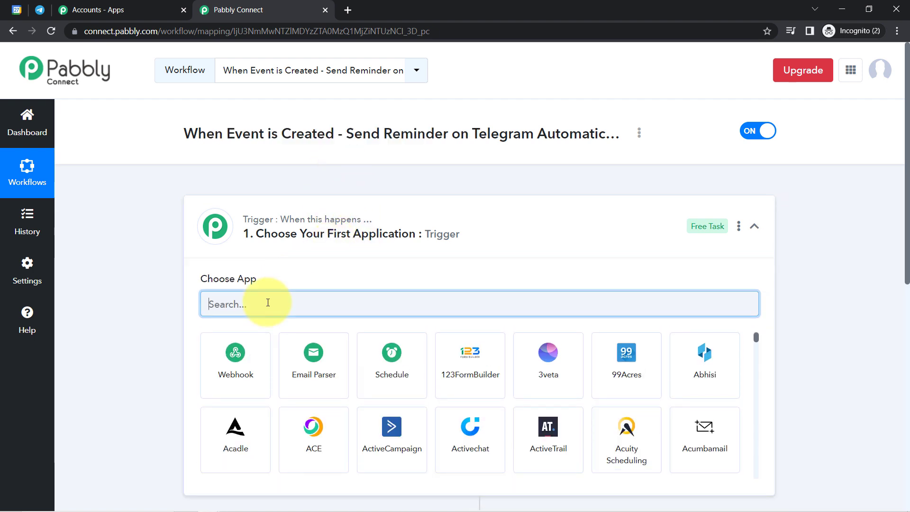
text(google )
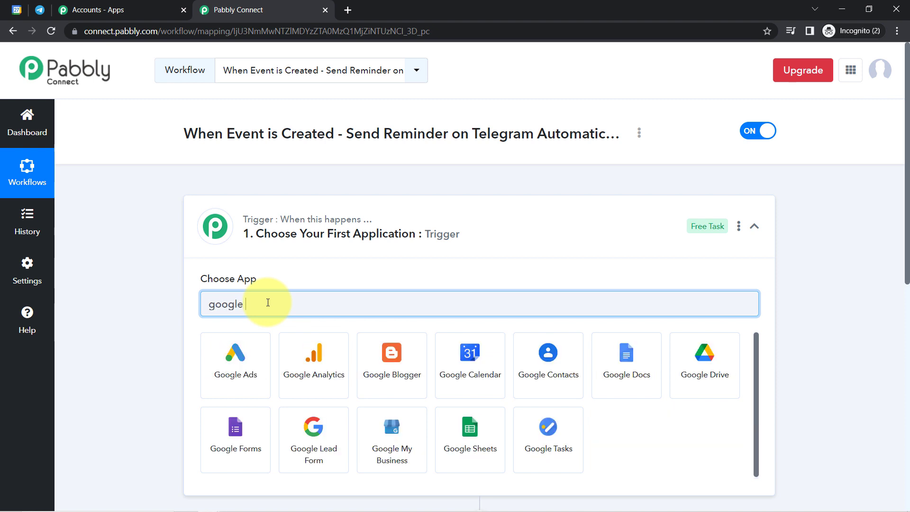
text(ca)
click(235, 360)
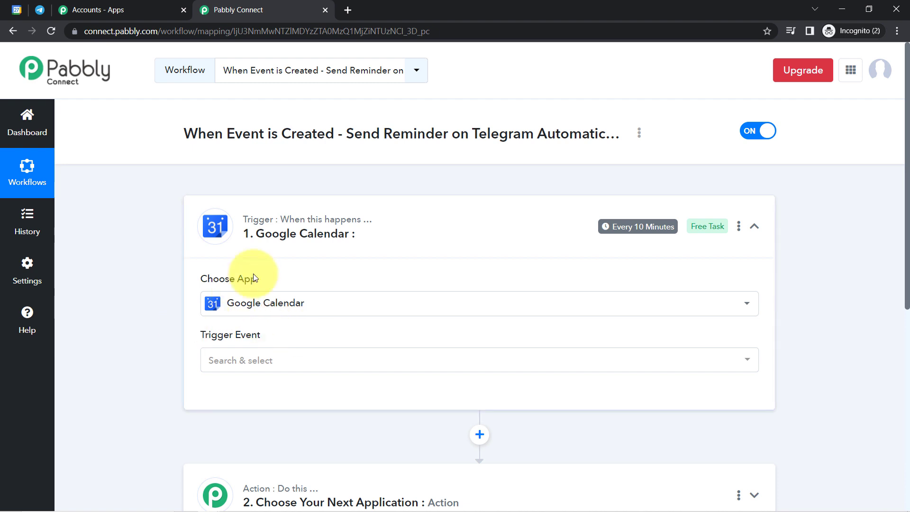
Step: Set Telegram Bot as the application for the workflow's action step
scroll(895, 237, down, 5)
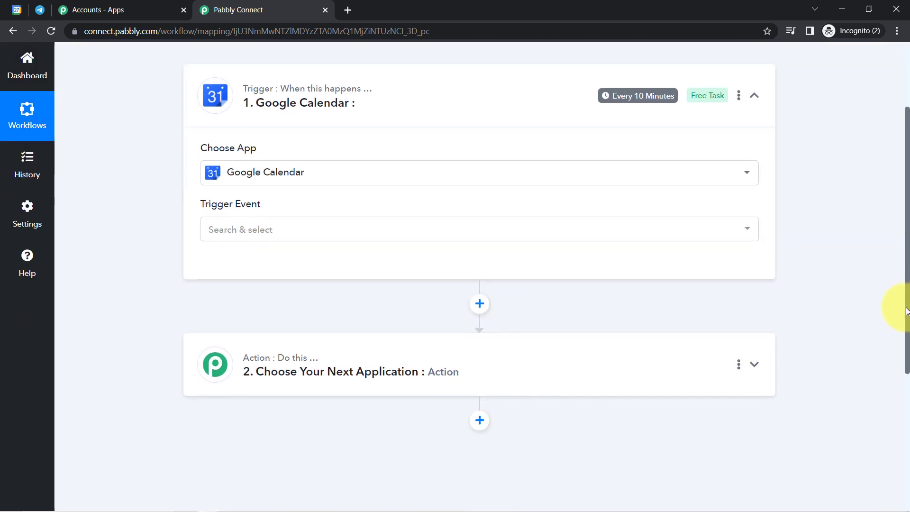
click(297, 308)
click(255, 361)
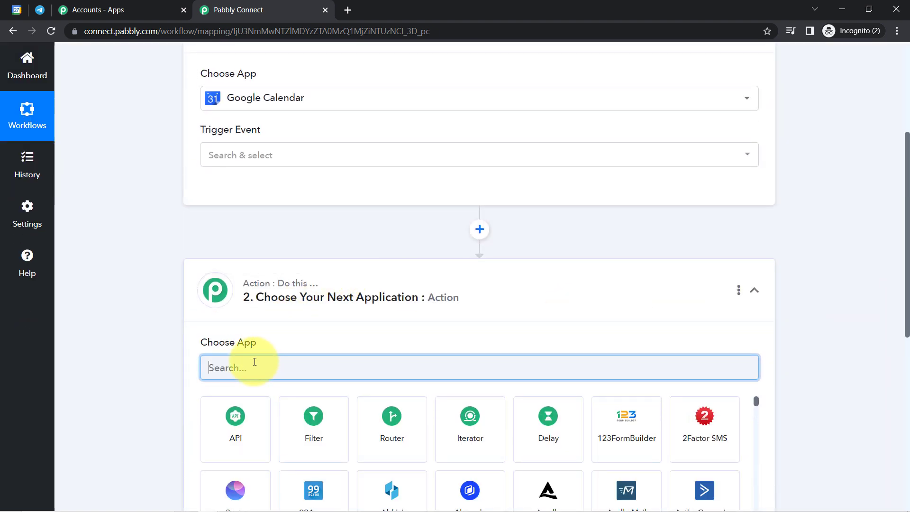
text(telegr)
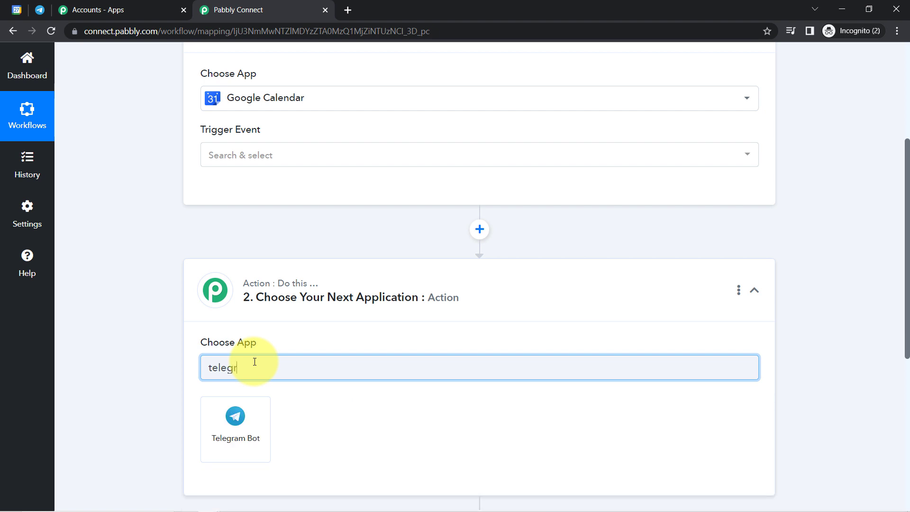
click(236, 417)
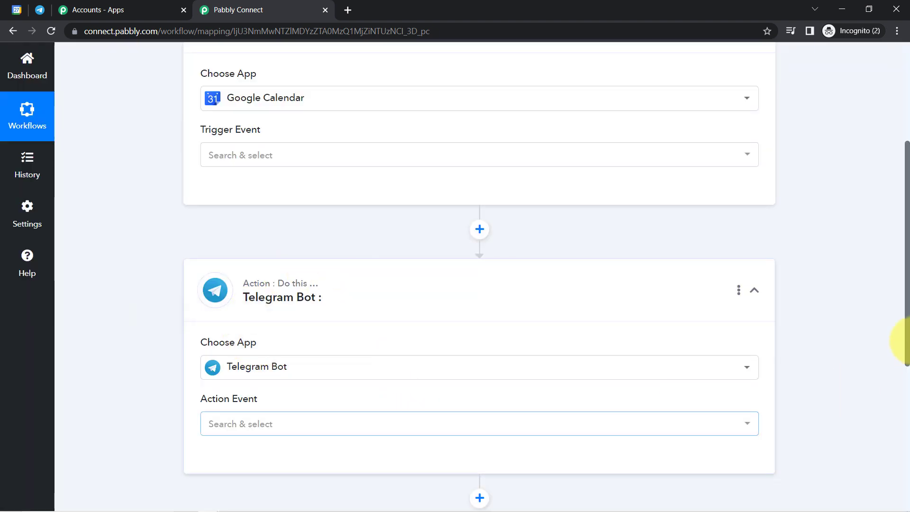
Step: Choose New Event as the trigger event for Google Calendar
scroll(908, 318, up, 1)
scroll(907, 318, up, 4)
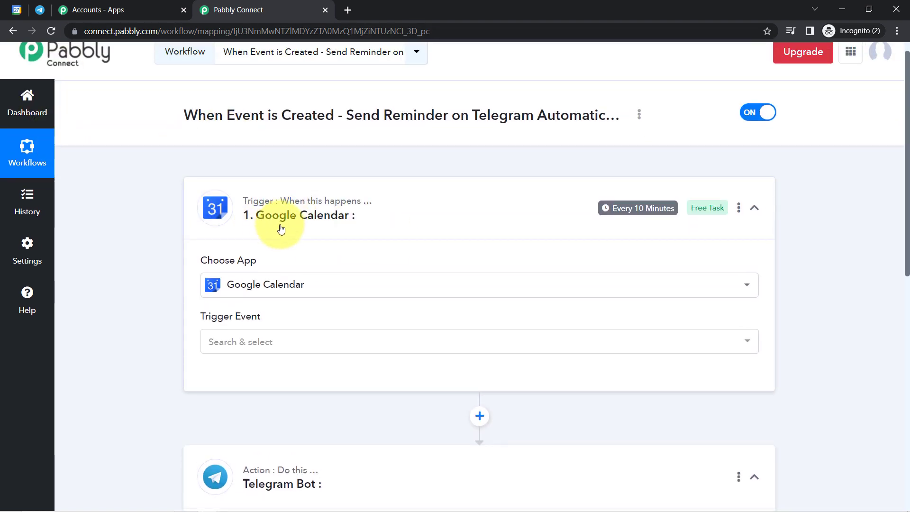
click(218, 341)
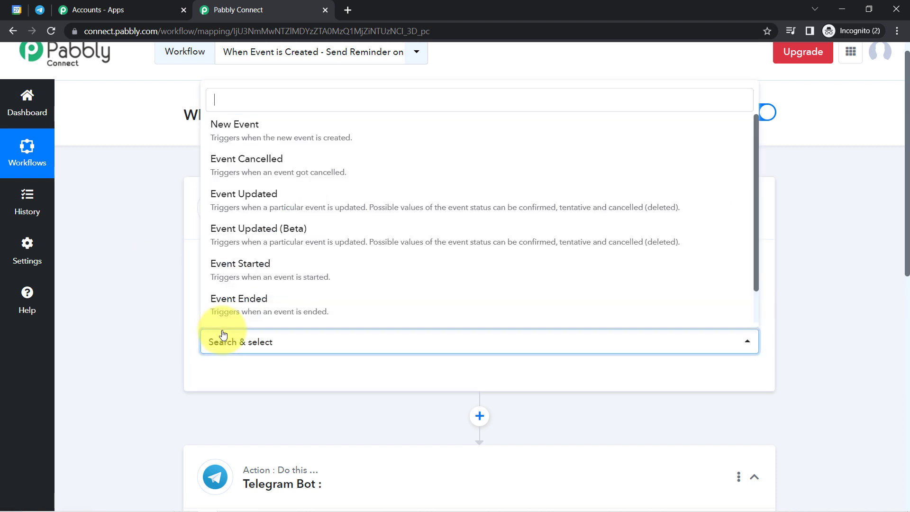
click(280, 138)
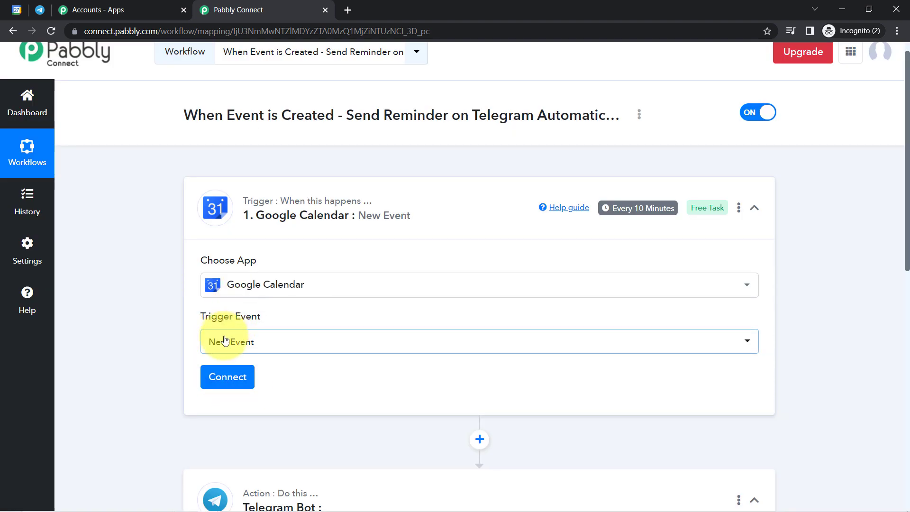
Step: Connect the trigger to Google Calendar using the existing connection Google Calendar #3
click(234, 377)
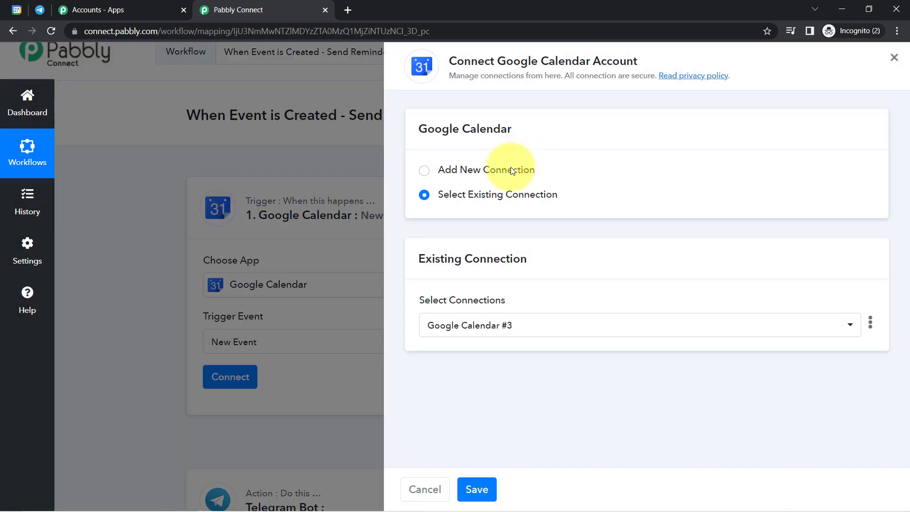
click(512, 171)
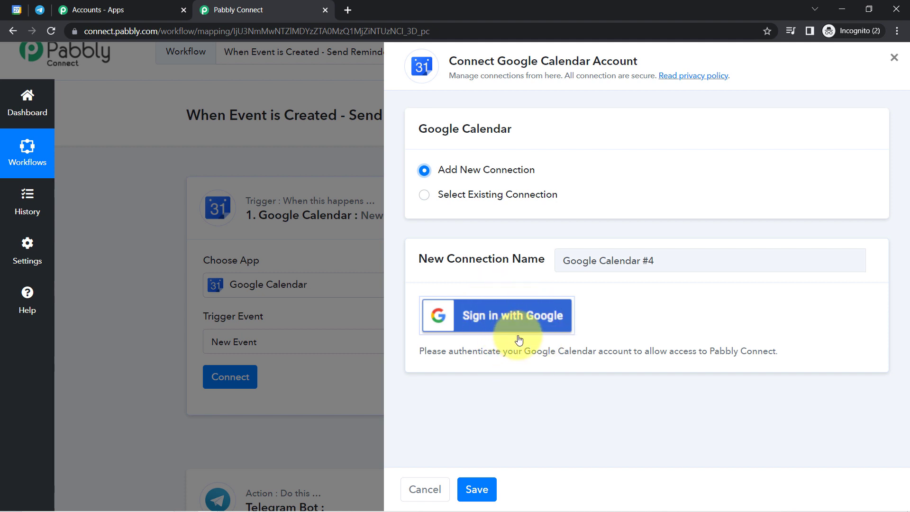
click(483, 200)
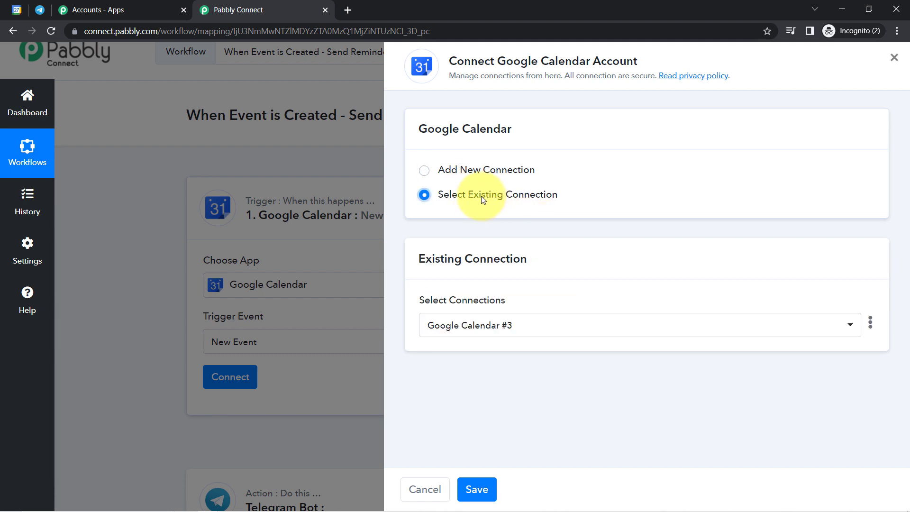
click(467, 170)
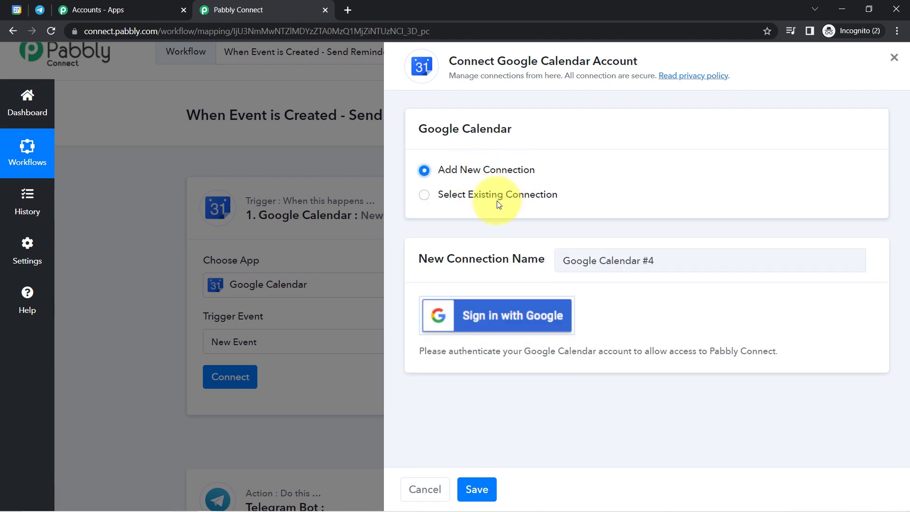
click(472, 197)
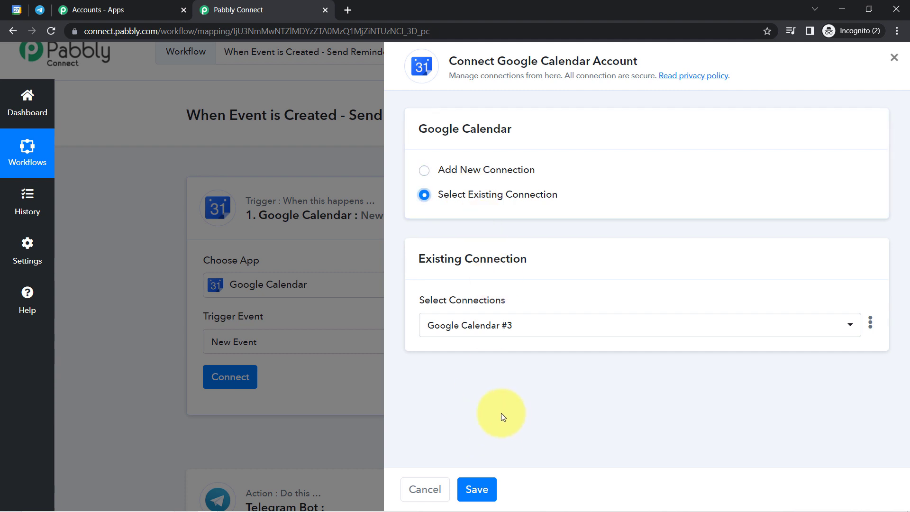
click(475, 491)
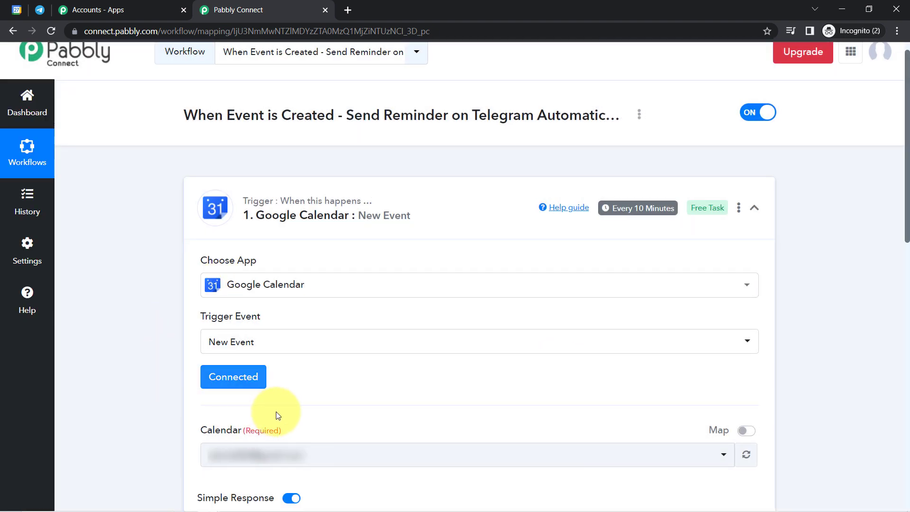
Step: Review which calendars are available in Google Calendar, and close the unneeded Accounts browser tab
drag(906, 229, 904, 339)
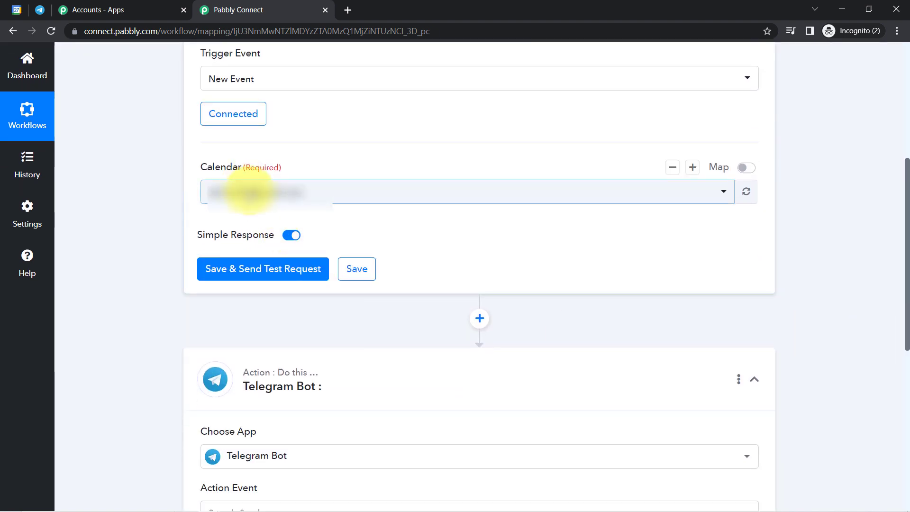
click(251, 191)
click(144, 262)
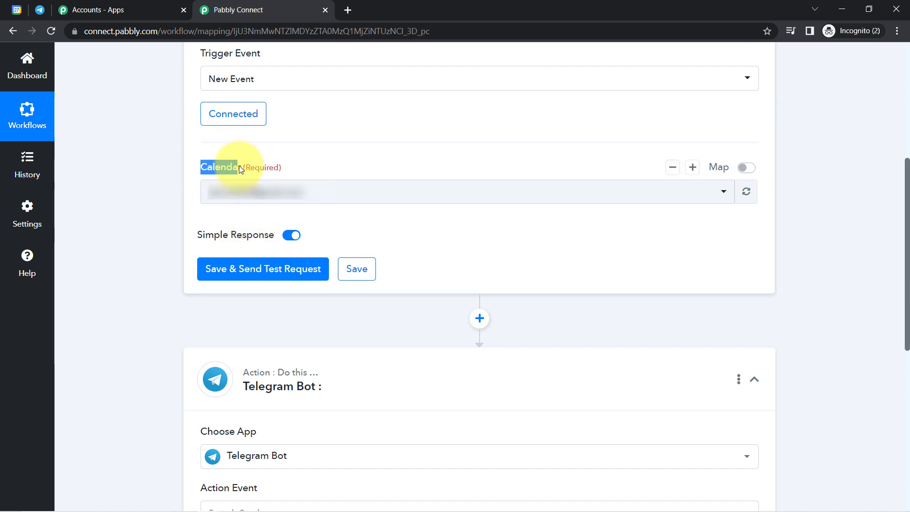
click(40, 9)
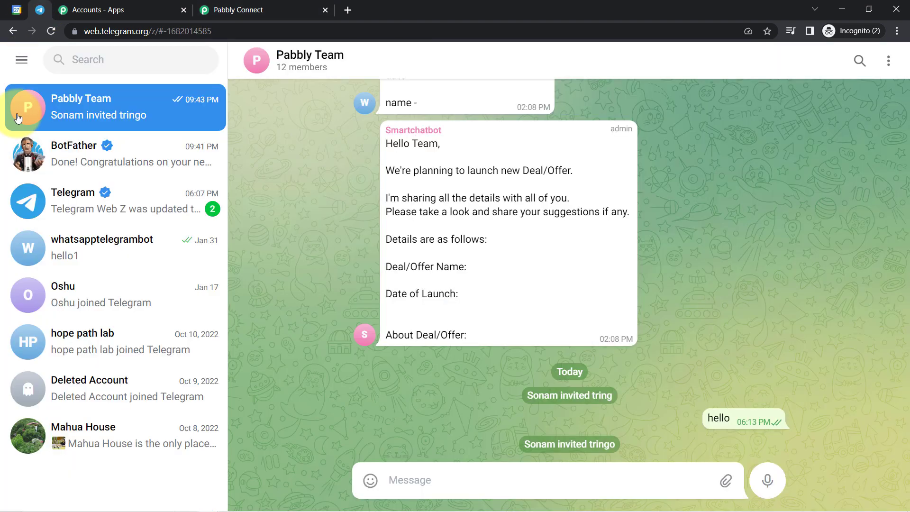
click(16, 10)
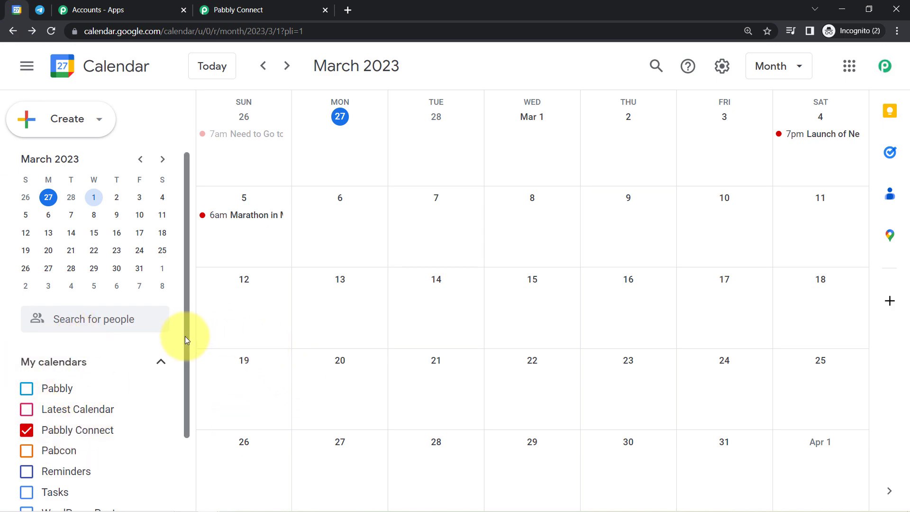
scroll(175, 379, down, 2)
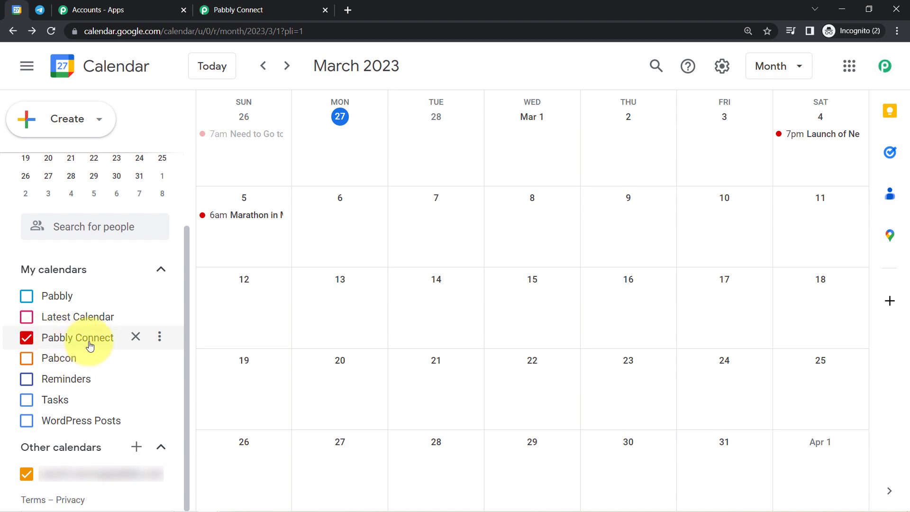
click(261, 5)
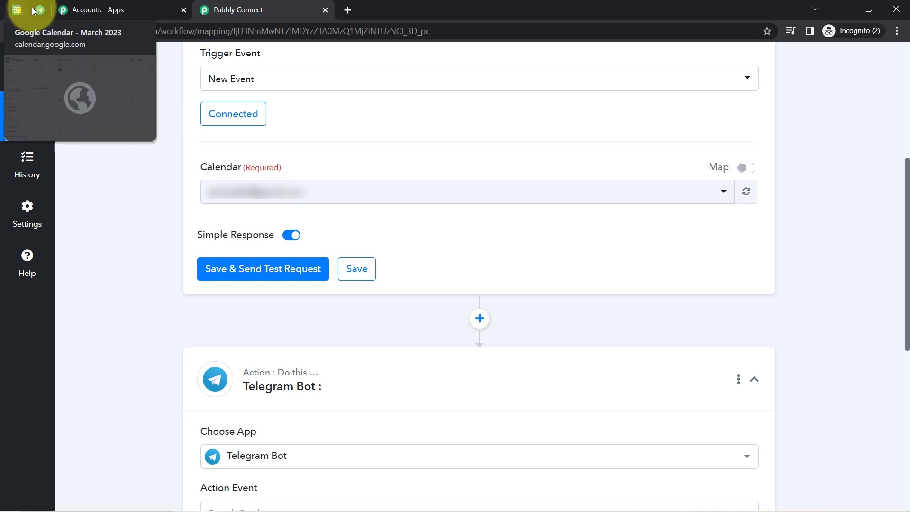
click(184, 11)
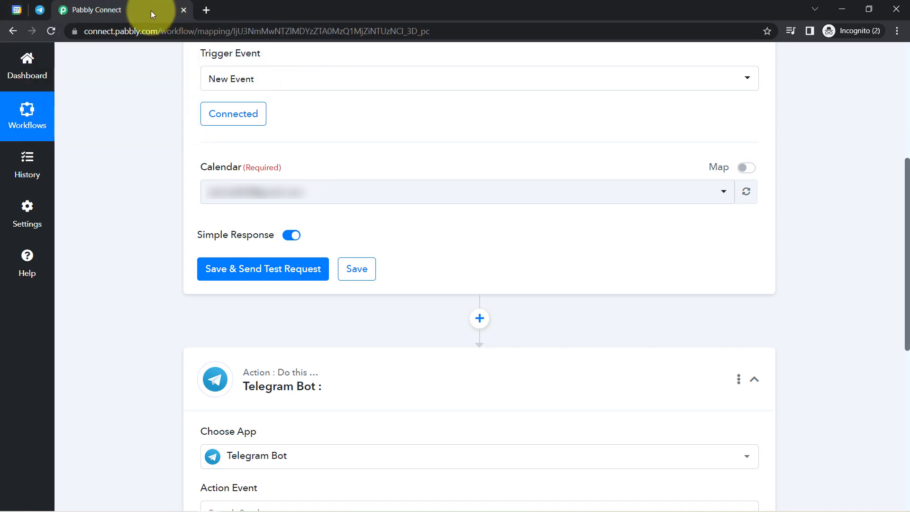
Step: Set the trigger's calendar to Pabbly Connect, and save and send a test request
click(216, 189)
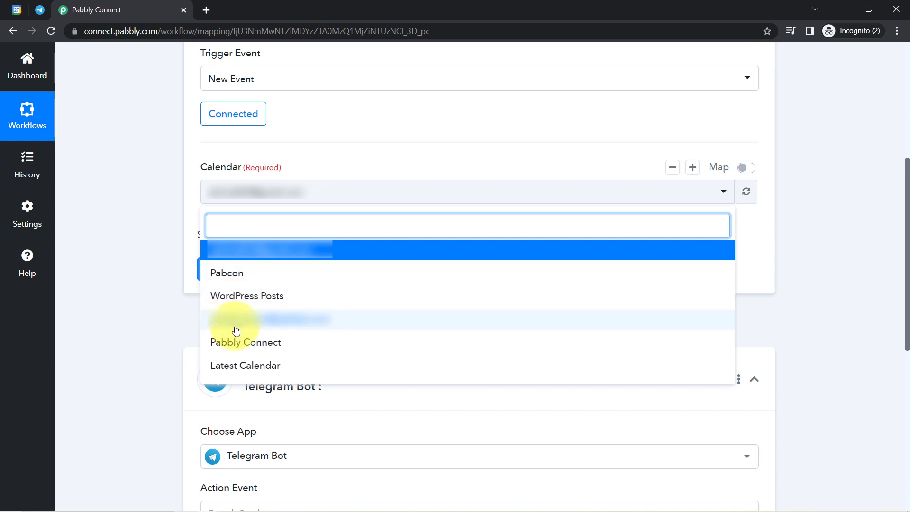
click(255, 343)
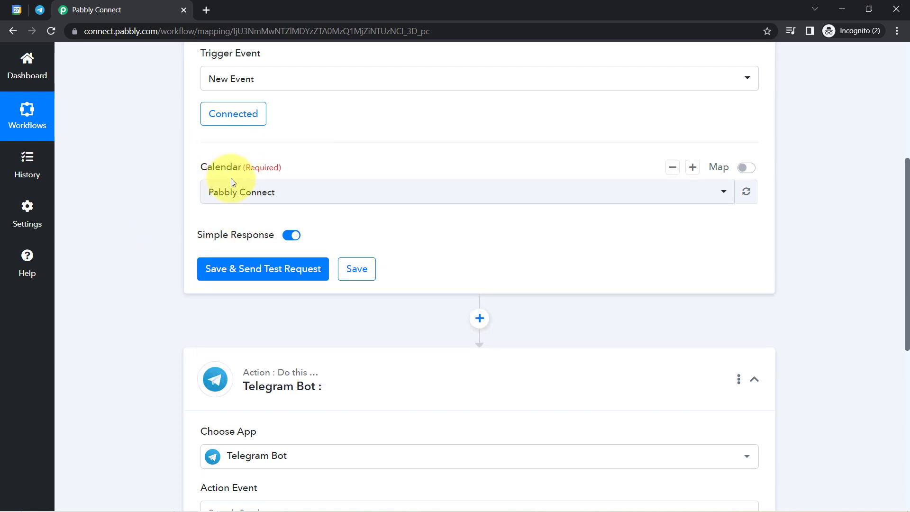
click(231, 277)
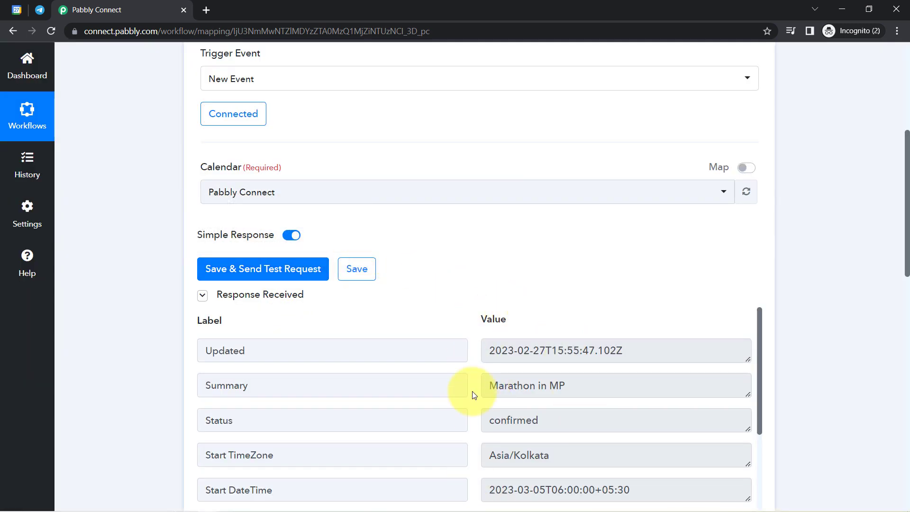
Step: In Google Calendar, draft an event titled "Auto-Expo of Car" on Sunday, March 19 from 6:00pm to 10:00pm
click(16, 9)
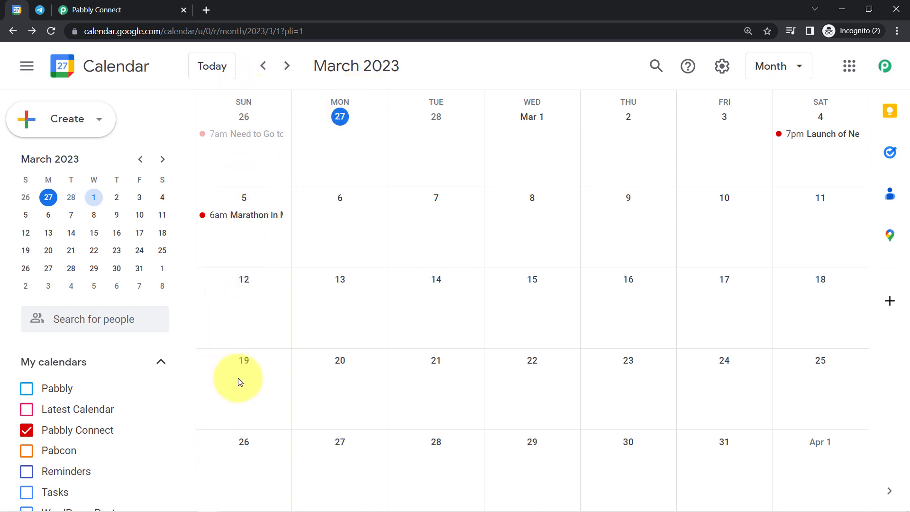
click(237, 366)
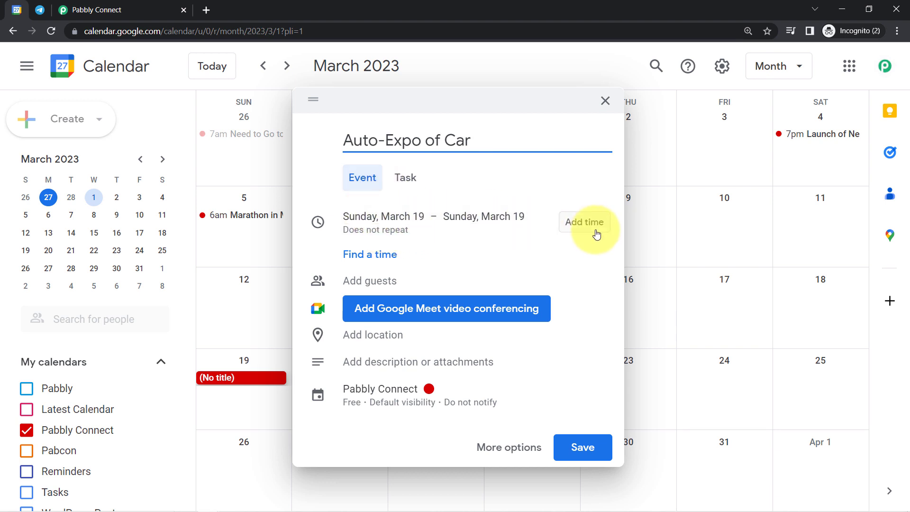
click(573, 223)
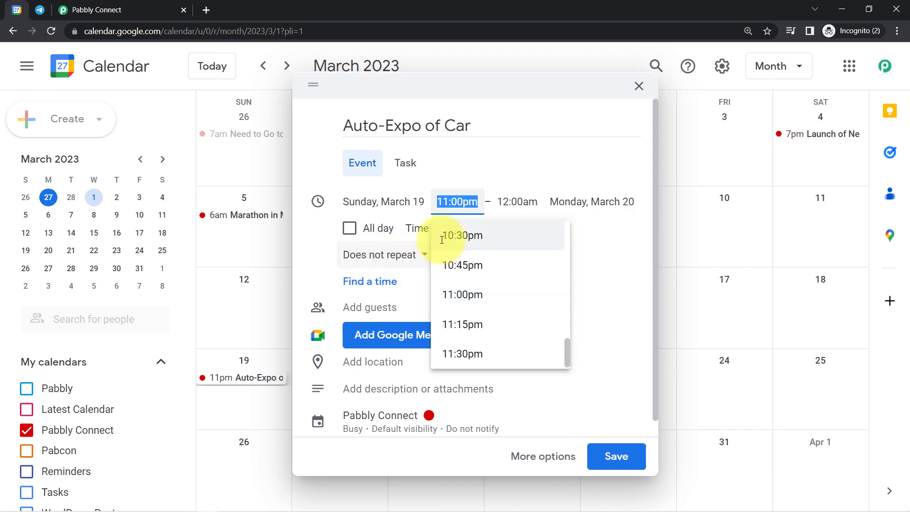
drag(567, 349, 565, 325)
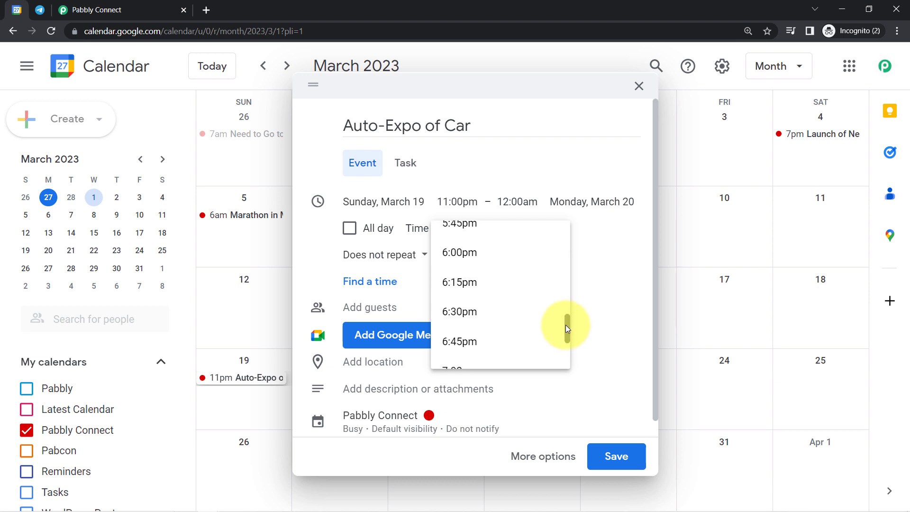
click(453, 263)
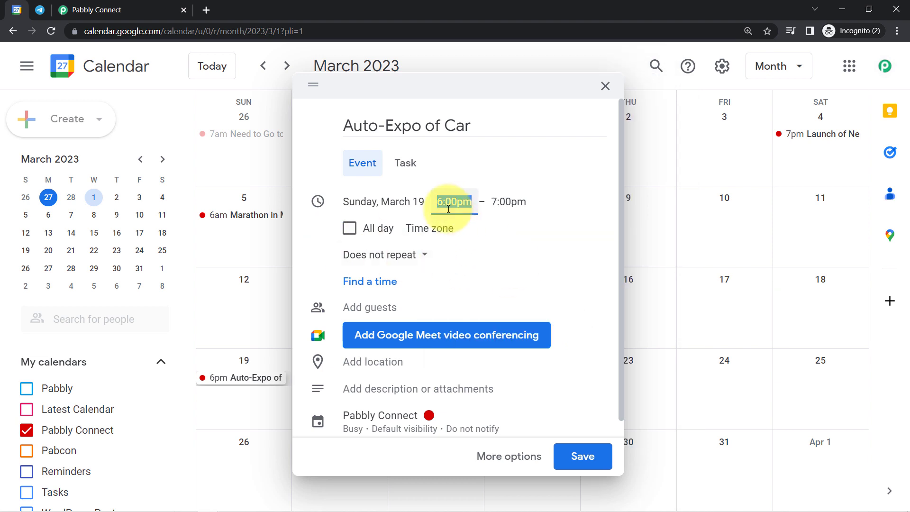
click(503, 200)
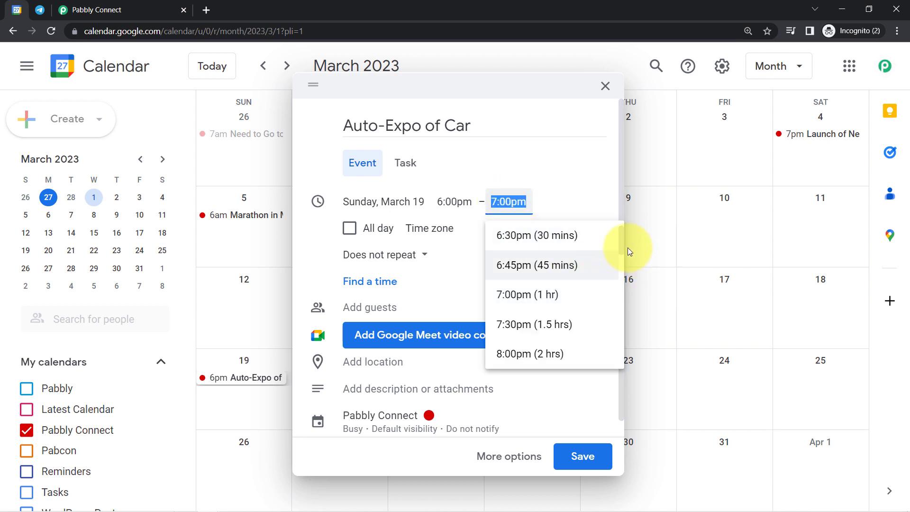
drag(623, 242, 546, 306)
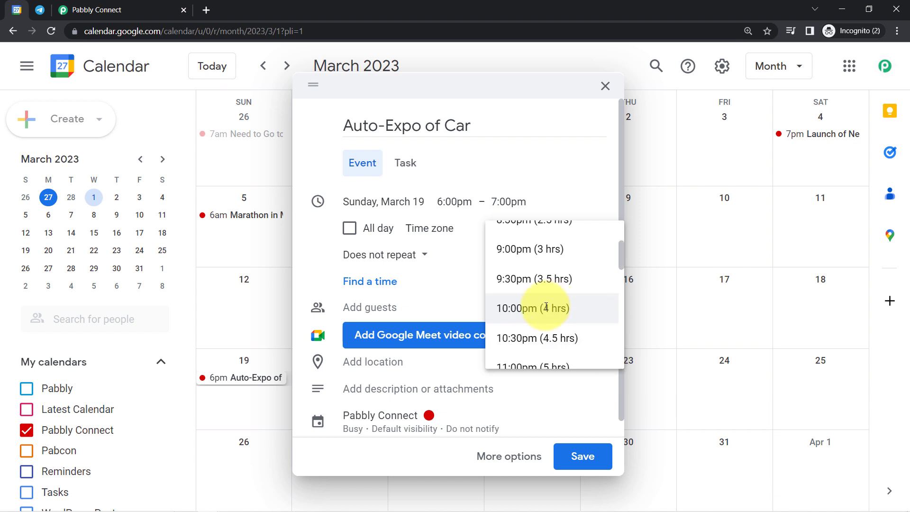
click(546, 307)
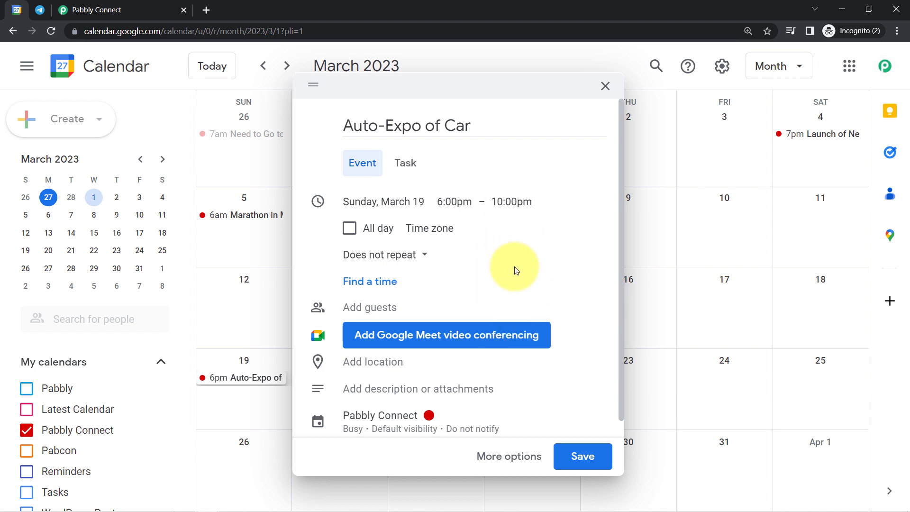
Step: Set the event's location to Bhopal, Madhya Pradesh, India
click(364, 371)
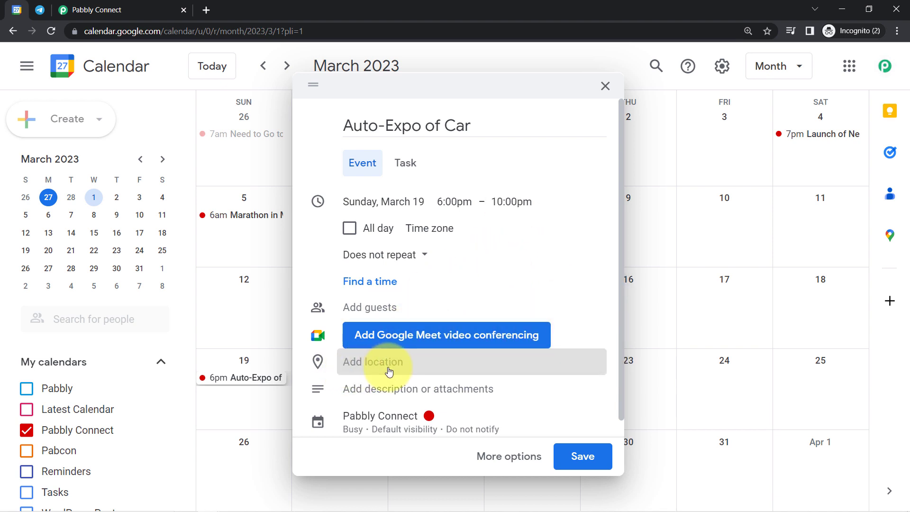
text(bh)
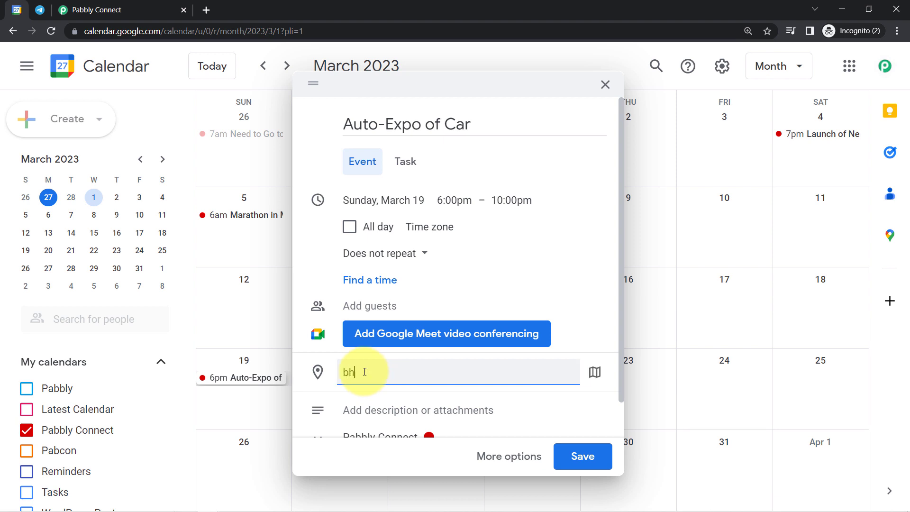
text(opa)
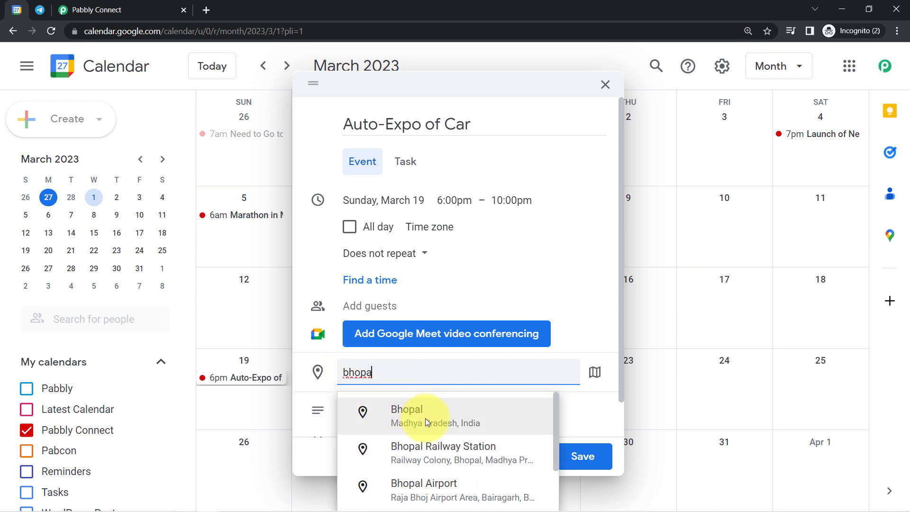
click(425, 418)
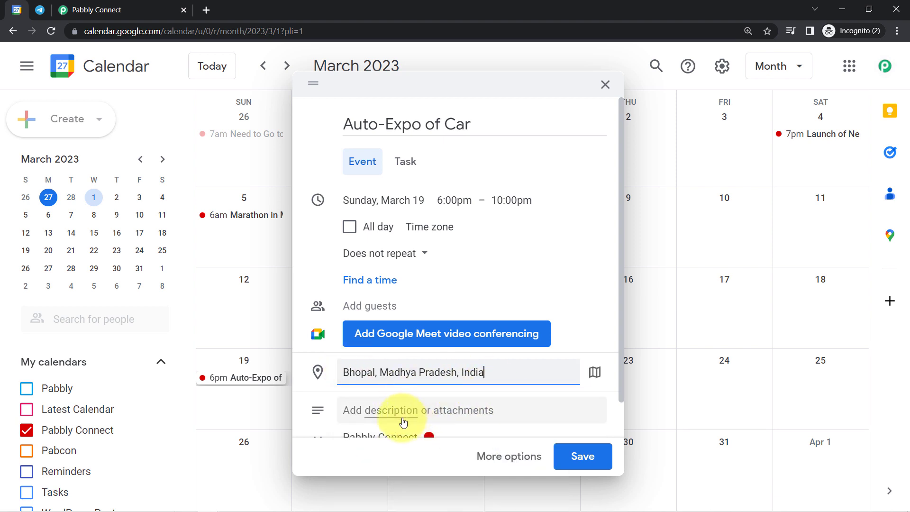
Step: Add the description "An Event of Car Auto-expo" to the event and save it
scroll(607, 355, down, 2)
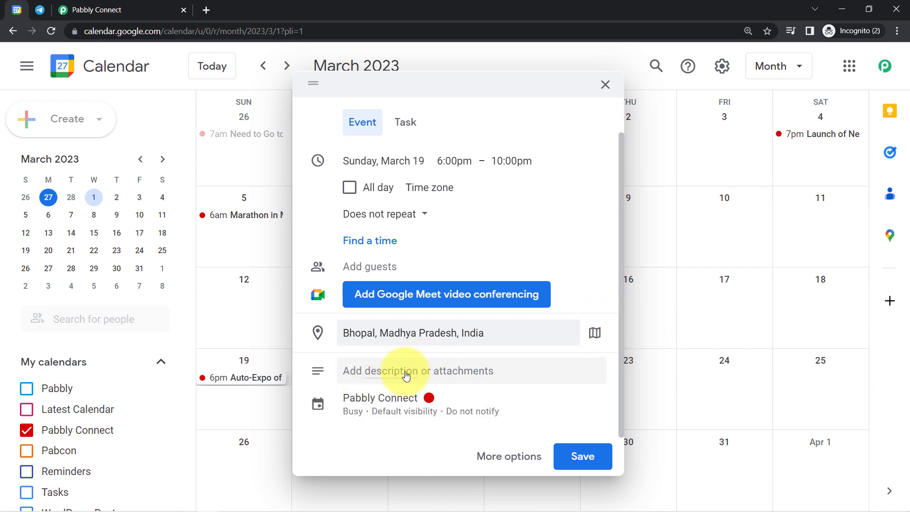
click(356, 379)
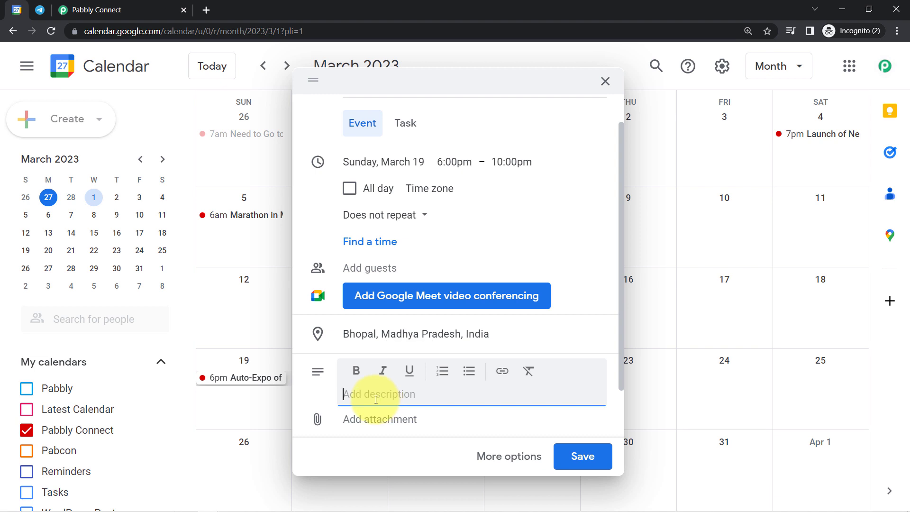
text(An Event of Car Auto-expo)
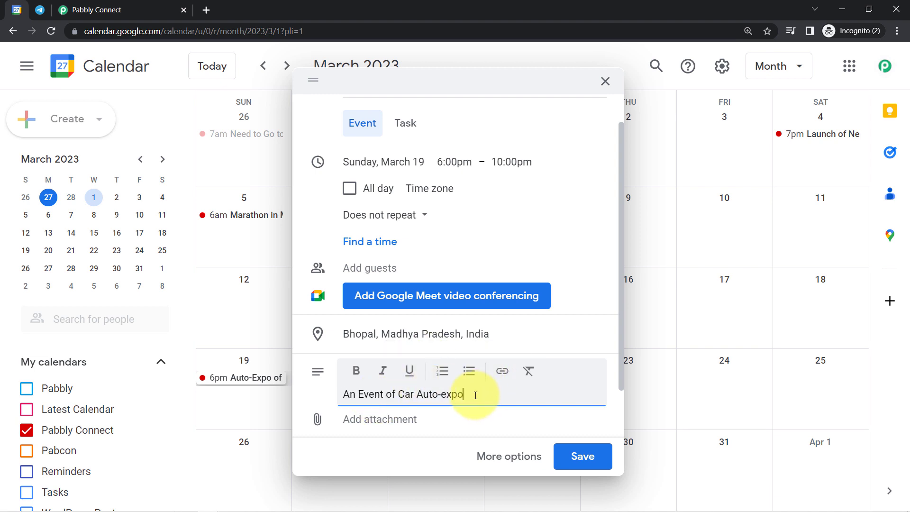
click(575, 459)
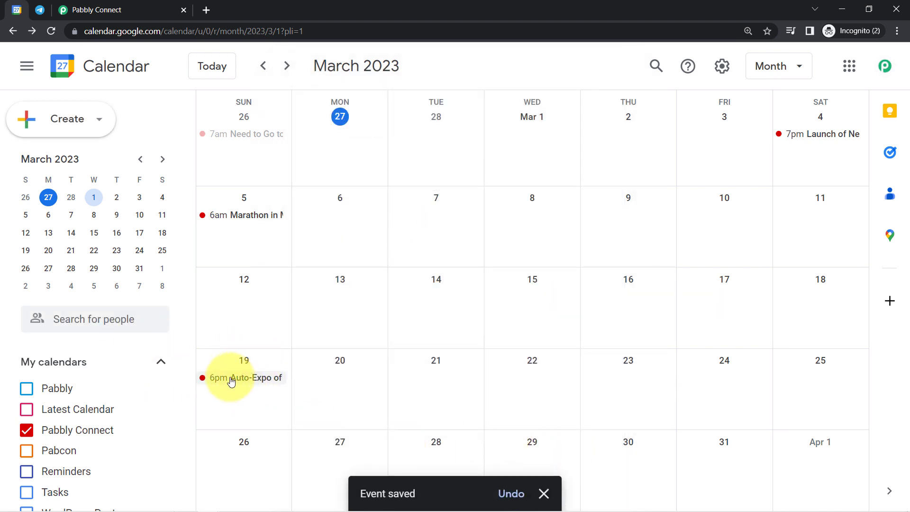
Step: Return to the Pabbly Connect workflow, resend the trigger's test request and review the received event data
click(85, 9)
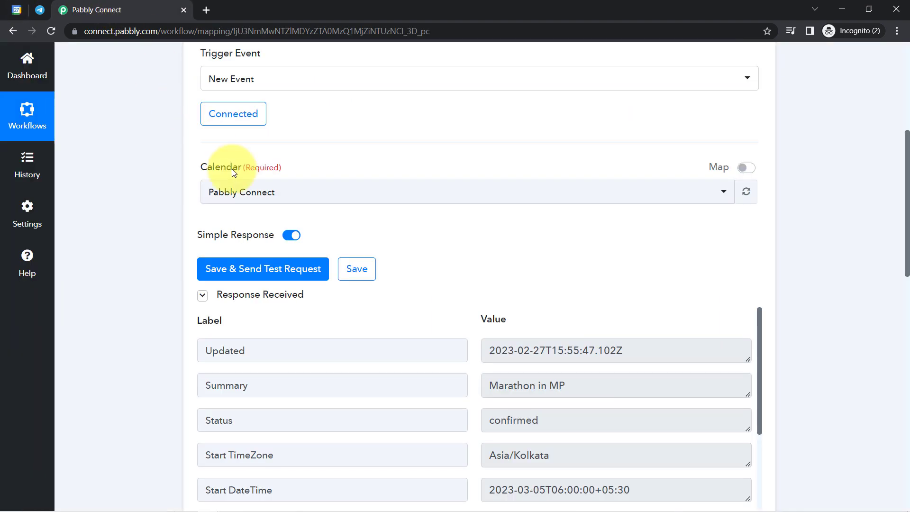
click(230, 270)
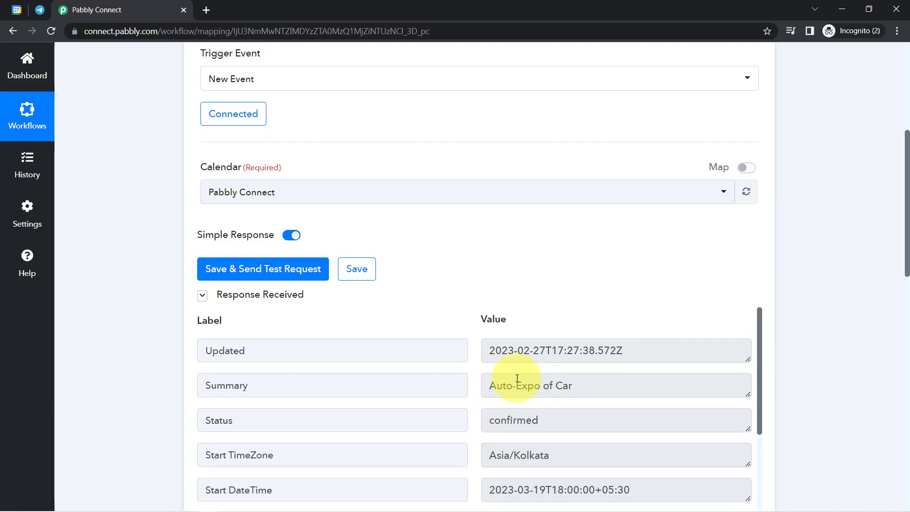
drag(906, 267, 905, 330)
drag(495, 160, 603, 167)
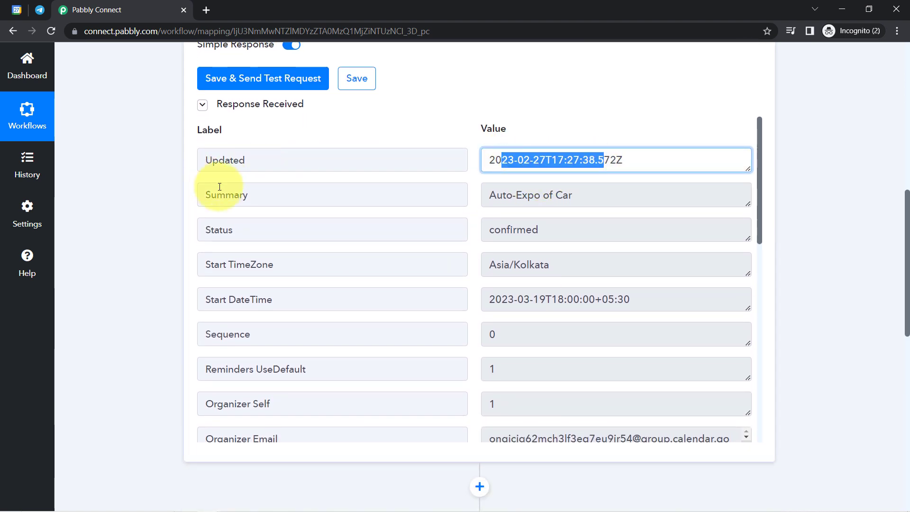
Step: Review the summary, start time zone and start date-time in the received Google Calendar event data
click(502, 199)
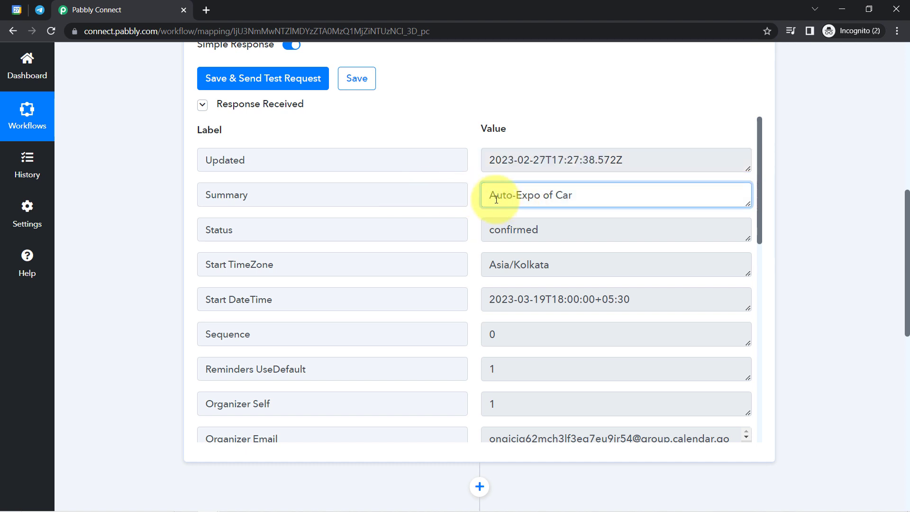
drag(496, 199, 585, 199)
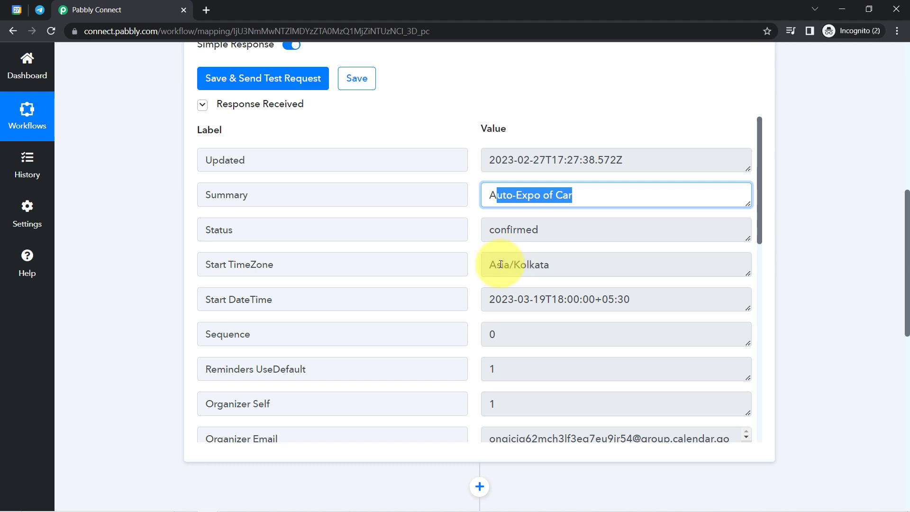
drag(501, 264, 578, 264)
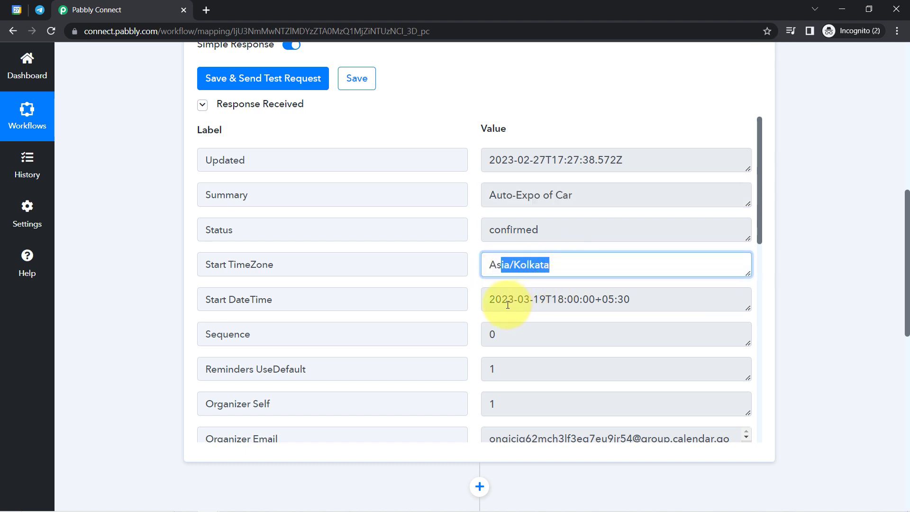
drag(508, 305, 602, 296)
click(562, 298)
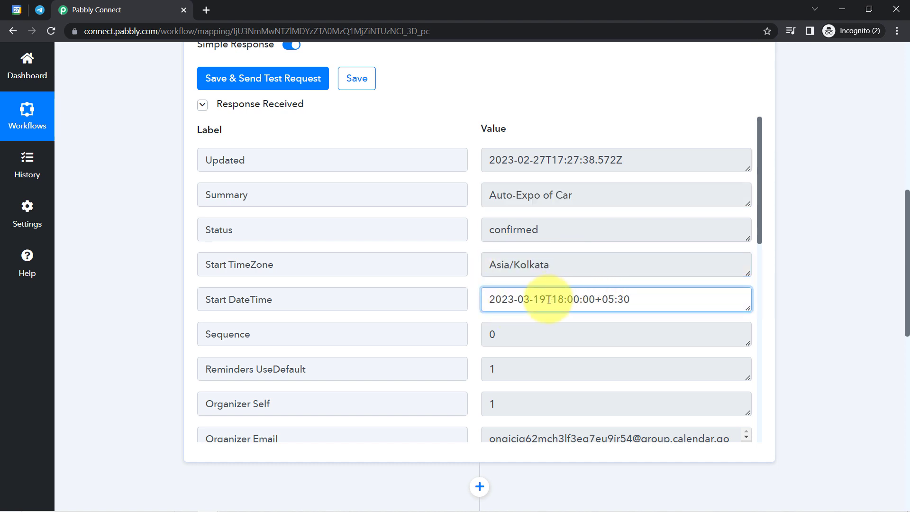
drag(545, 299, 662, 275)
click(587, 302)
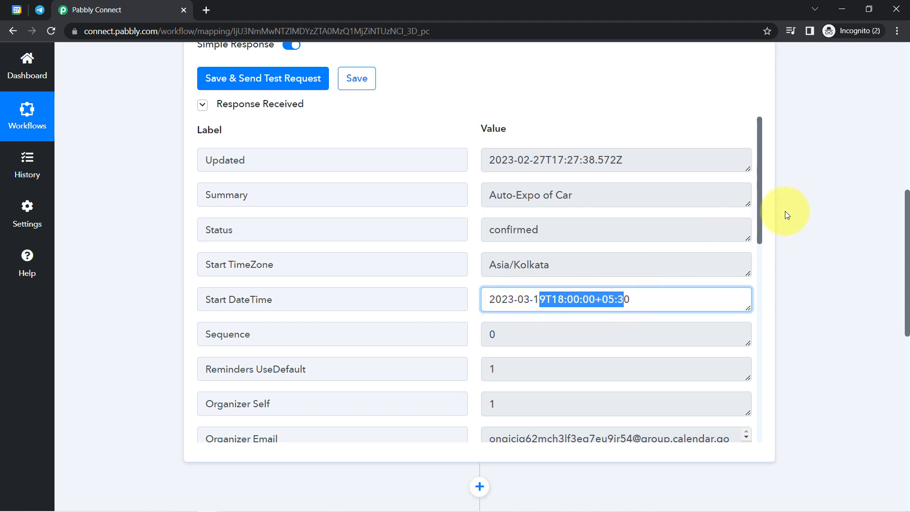
click(531, 300)
drag(546, 299, 593, 302)
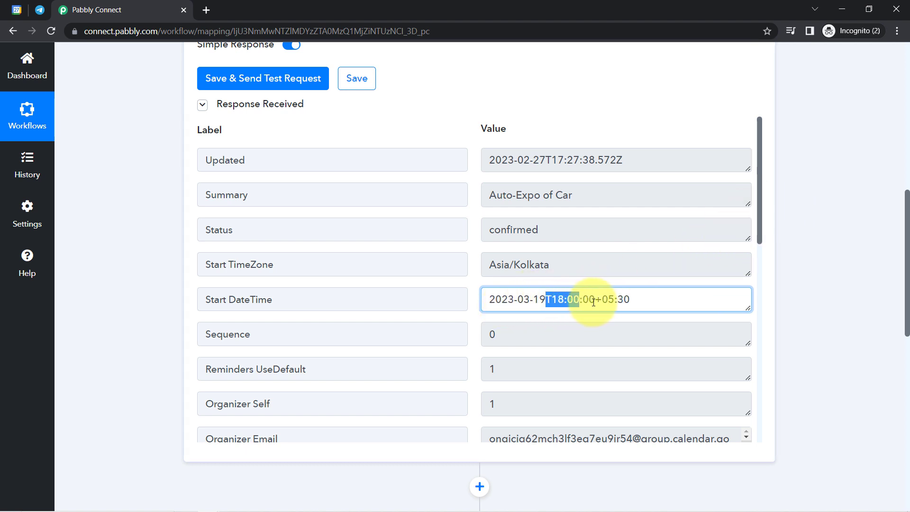
click(539, 299)
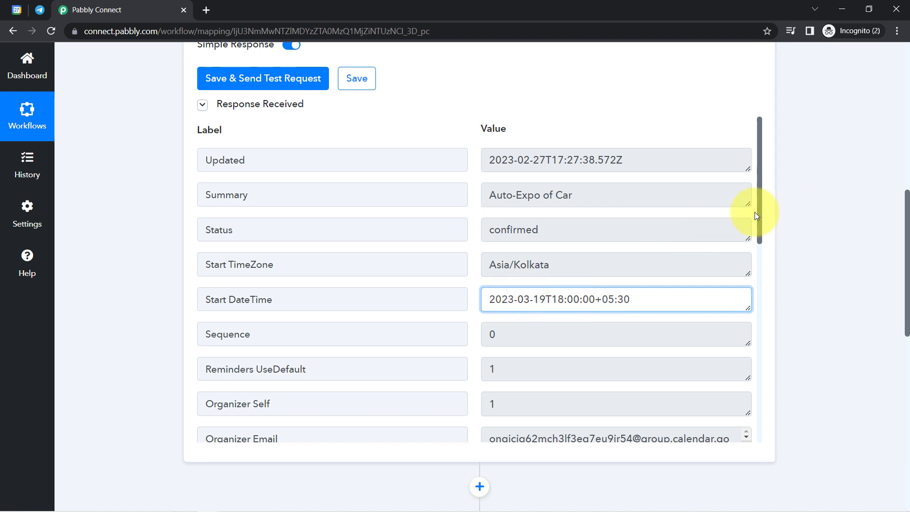
Step: Check the location, description and end date-time further down in the received event data
drag(757, 214, 733, 314)
triple_click(550, 232)
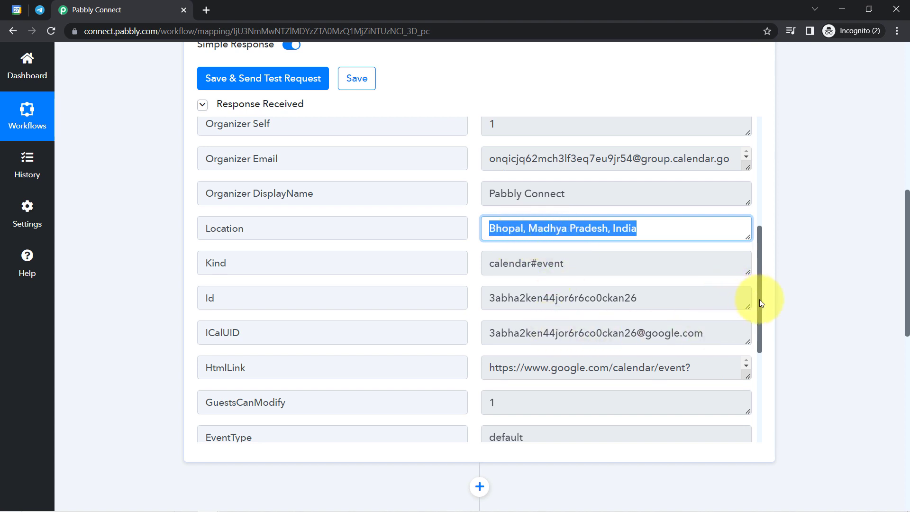
drag(759, 300, 717, 399)
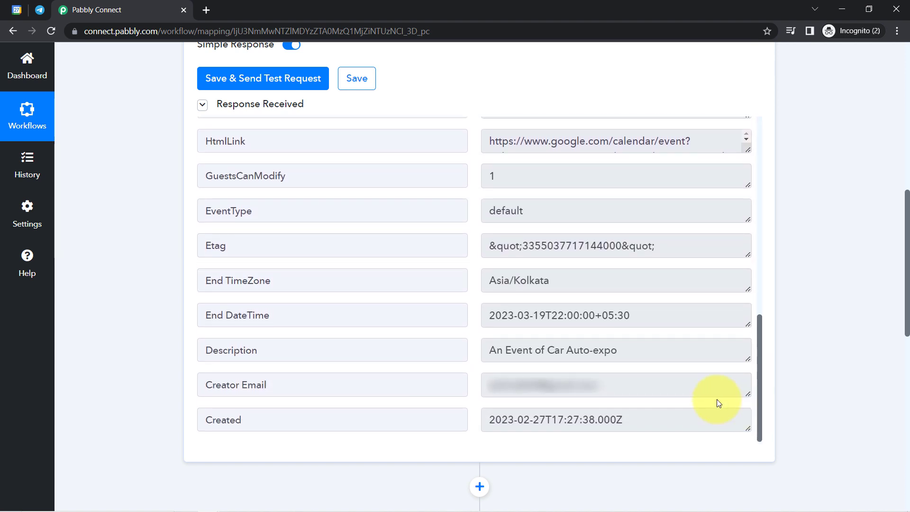
drag(517, 349, 610, 349)
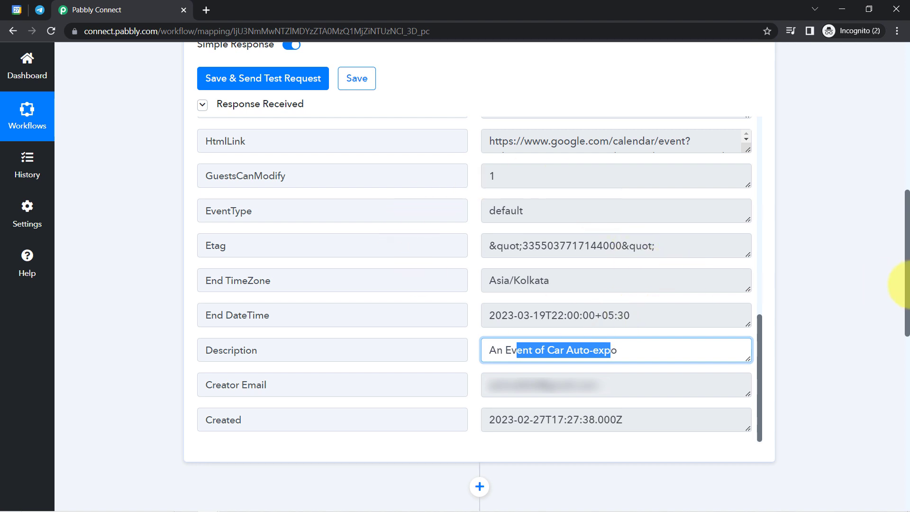
drag(908, 246, 907, 286)
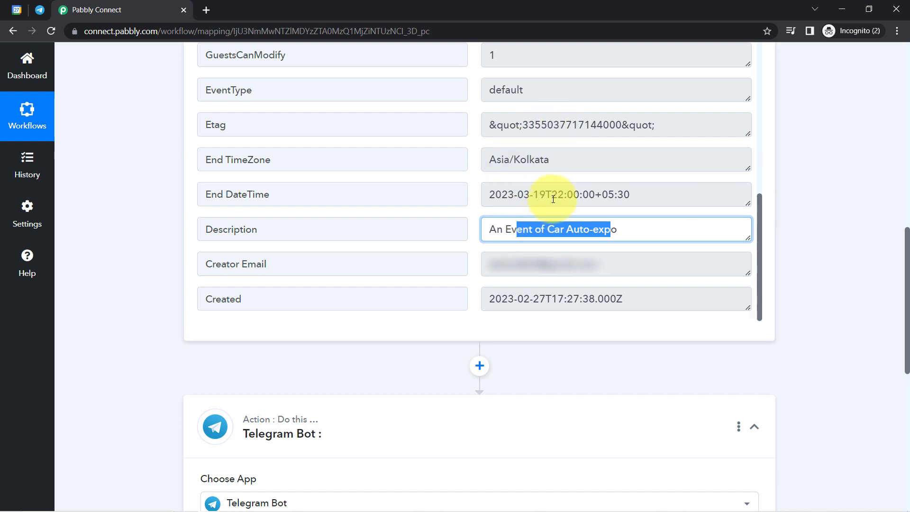
triple_click(536, 202)
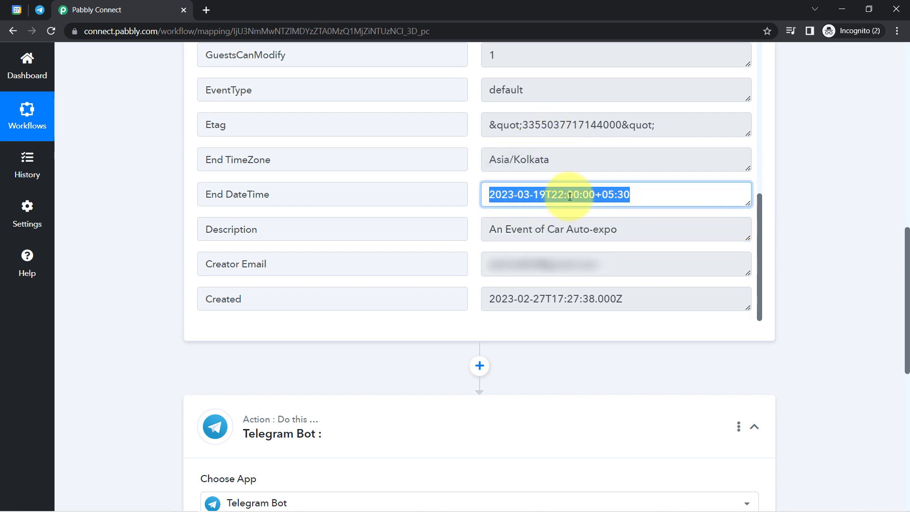
drag(630, 195, 495, 195)
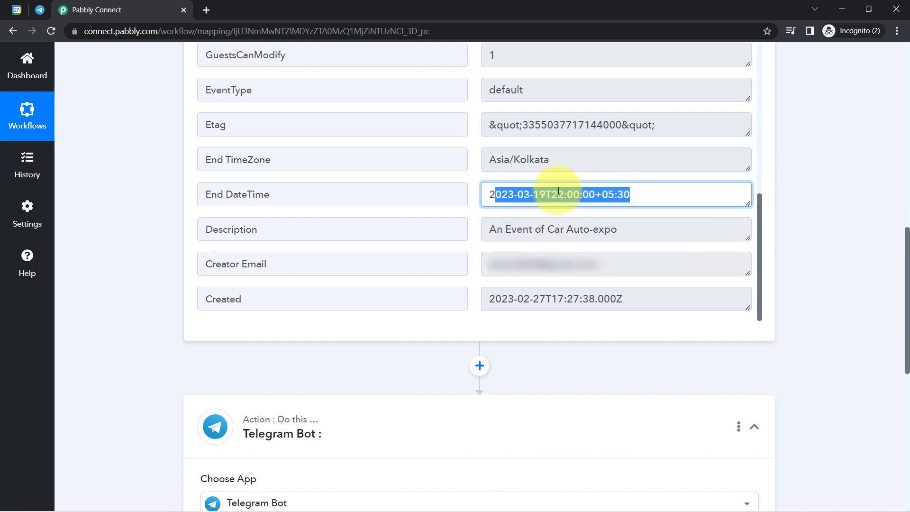
Step: Insert a Date/Time Formatter by Pabbly action between the Google Calendar trigger and the Telegram Bot action
drag(907, 251, 905, 304)
click(476, 202)
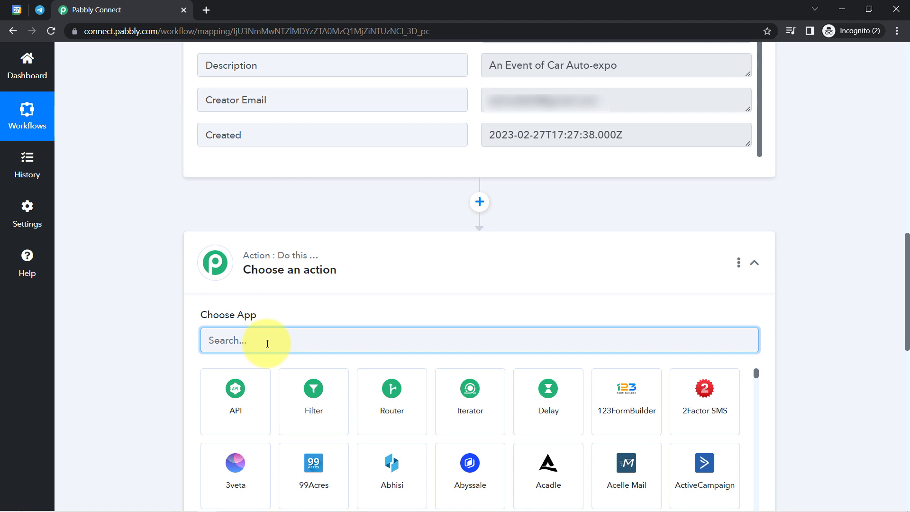
text(date)
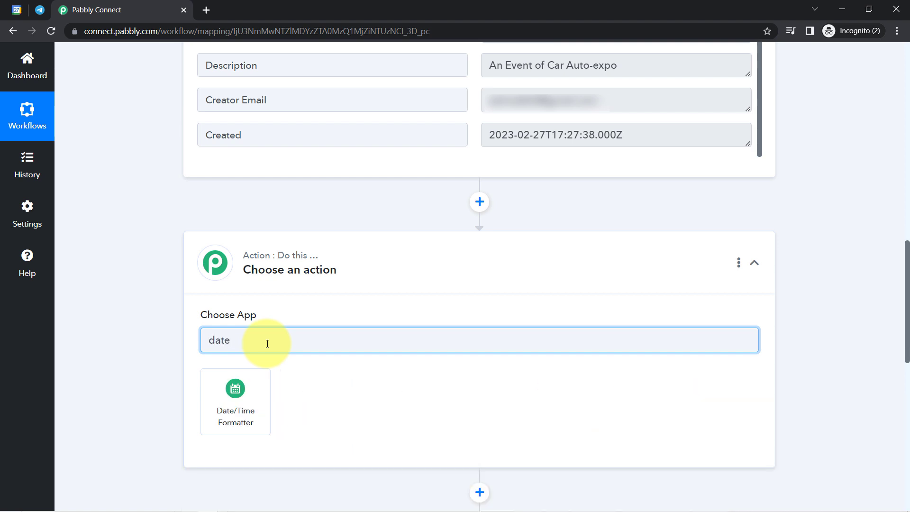
click(236, 391)
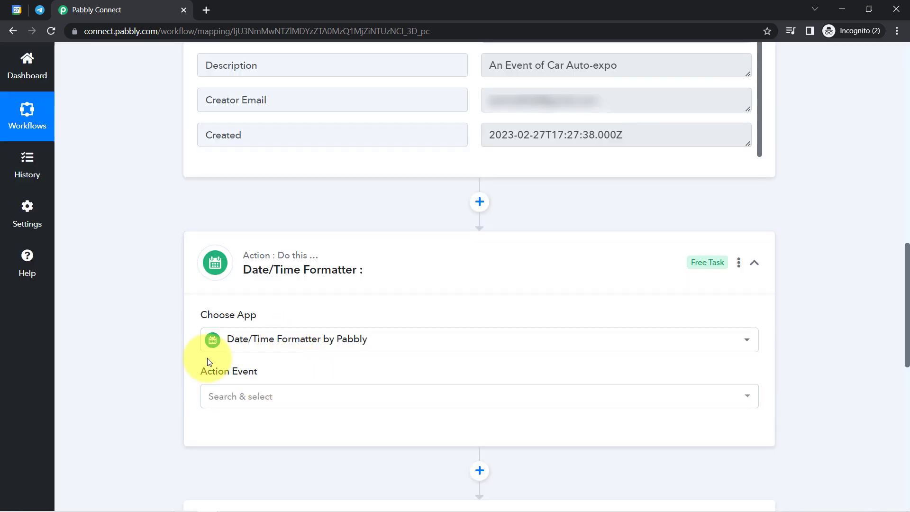
Step: Choose Format Date with Time Zone as the formatter's action event and connect it
click(229, 397)
click(274, 148)
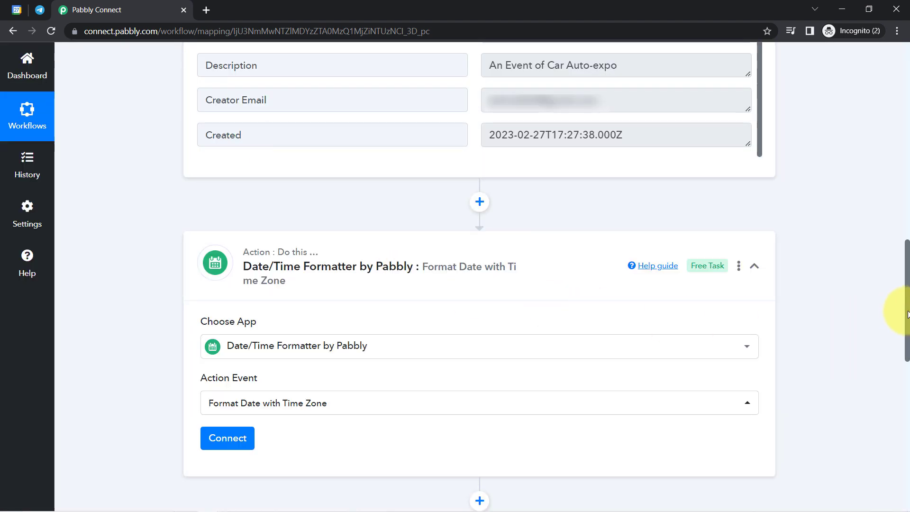
drag(906, 313, 906, 349)
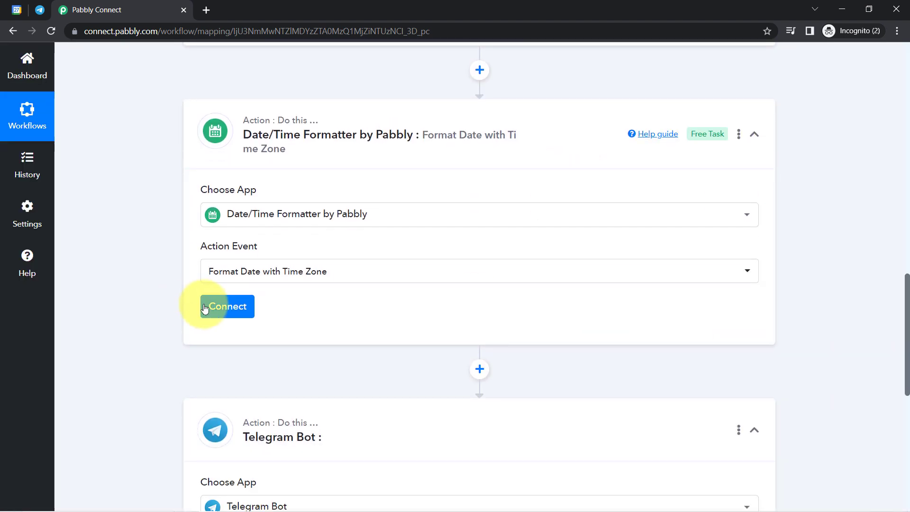
click(223, 307)
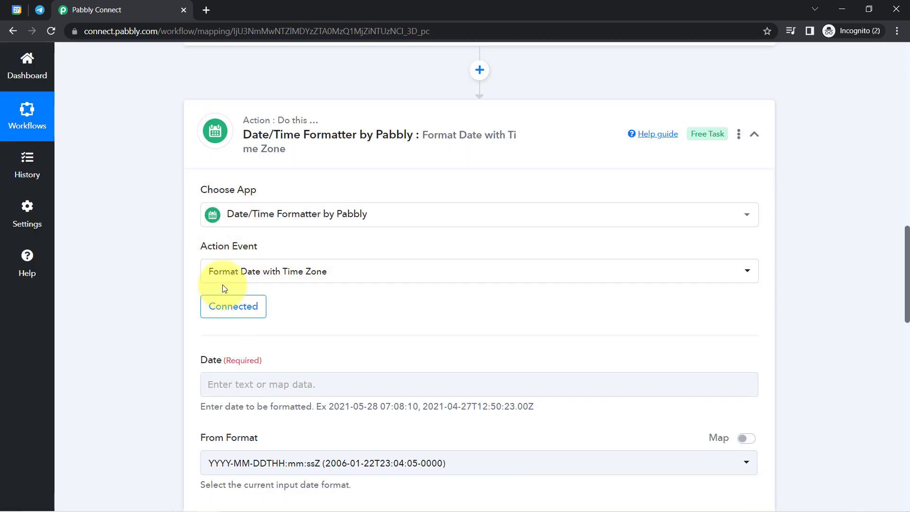
Step: Switch the formatter's action event to Add/Subtract Time and connect it
click(298, 276)
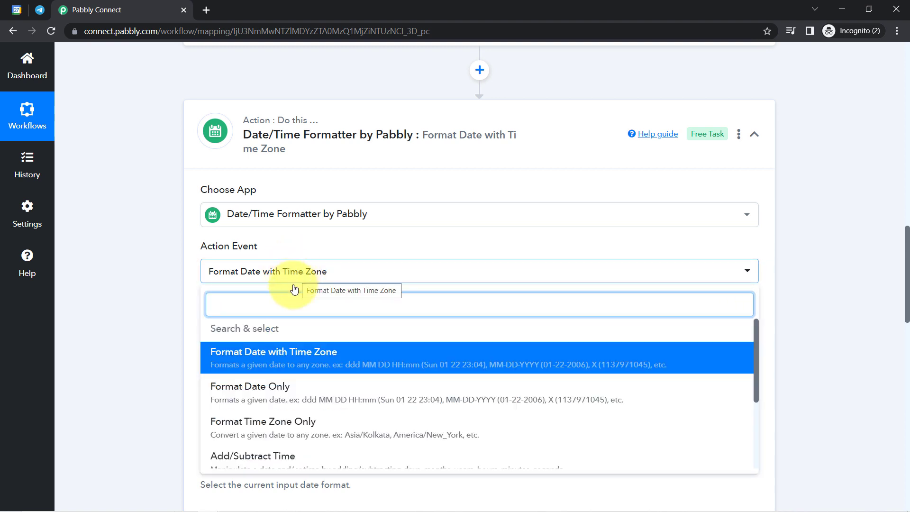
click(258, 457)
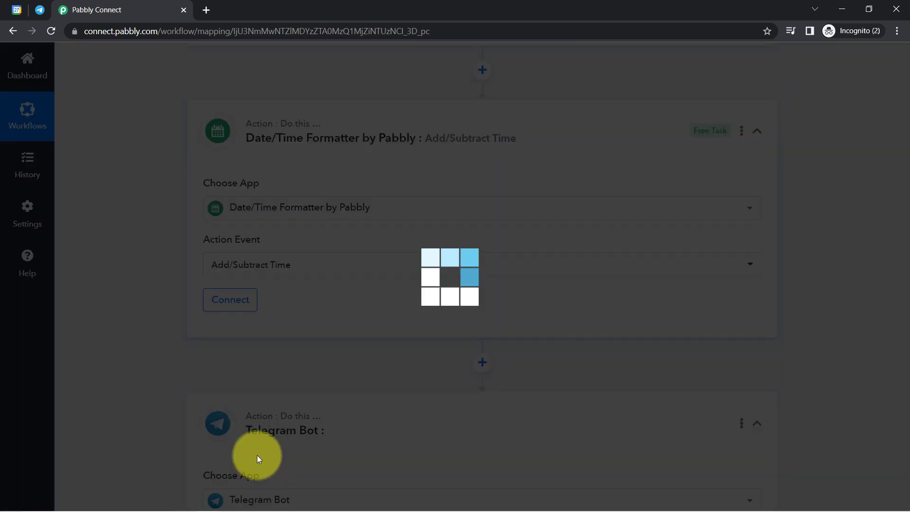
click(234, 292)
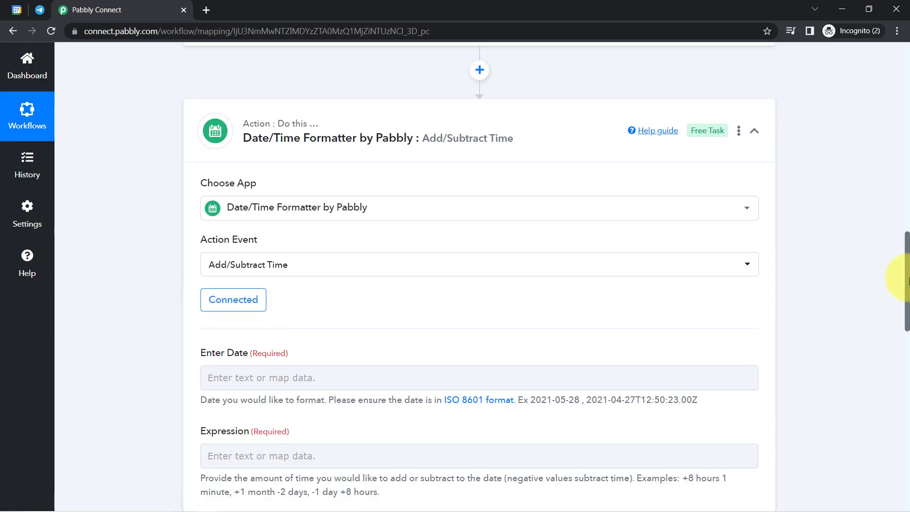
Step: Look at the formatter's Enter Date field and compare the event's end and start date-times in the trigger response
drag(907, 279, 907, 311)
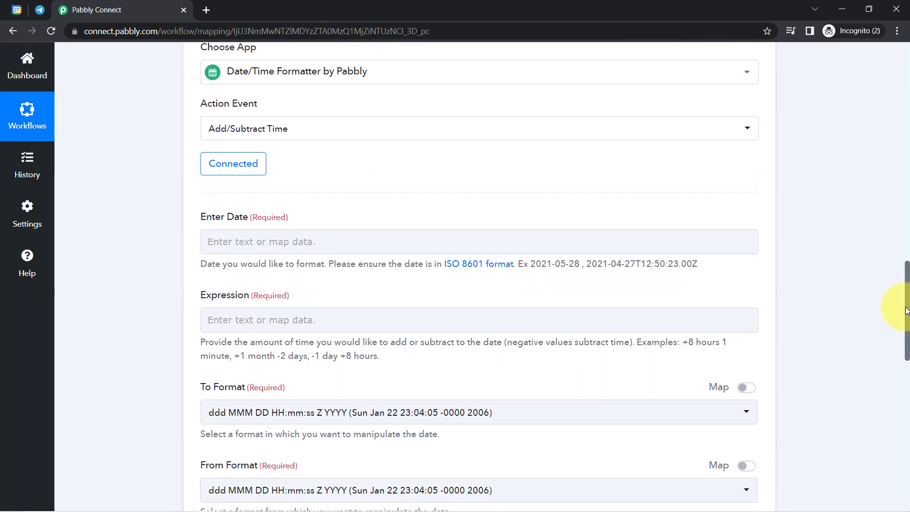
drag(248, 223, 255, 223)
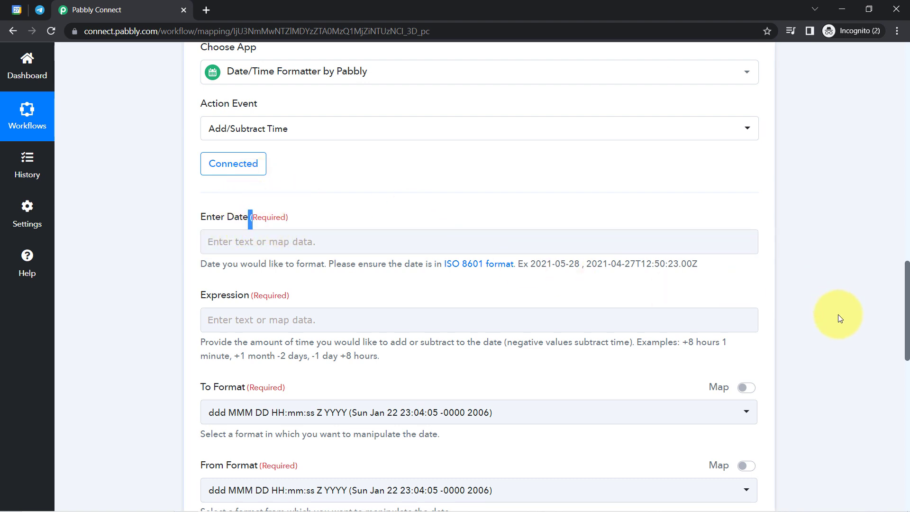
drag(908, 336, 899, 236)
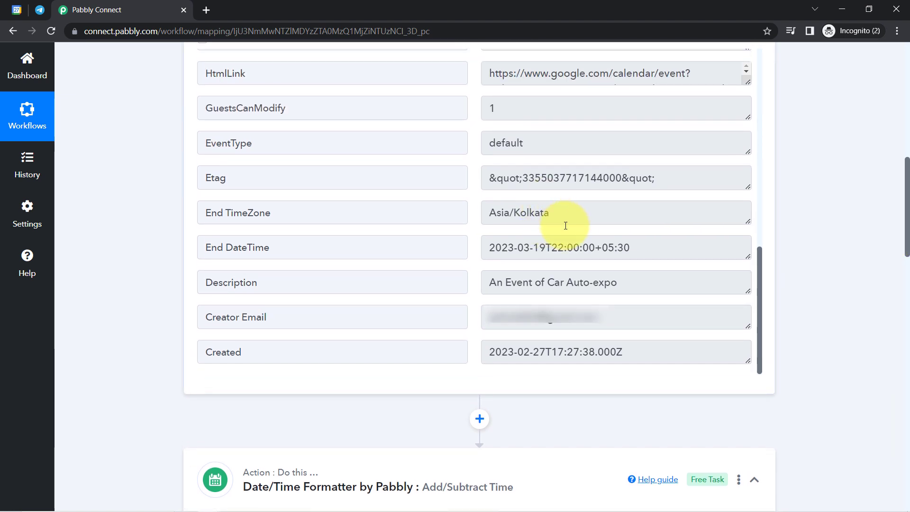
drag(495, 247, 591, 245)
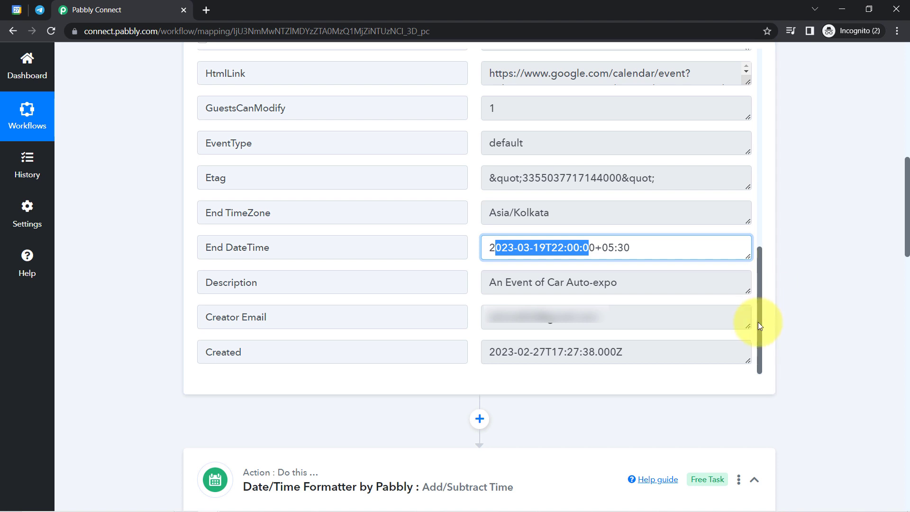
drag(759, 325, 748, 141)
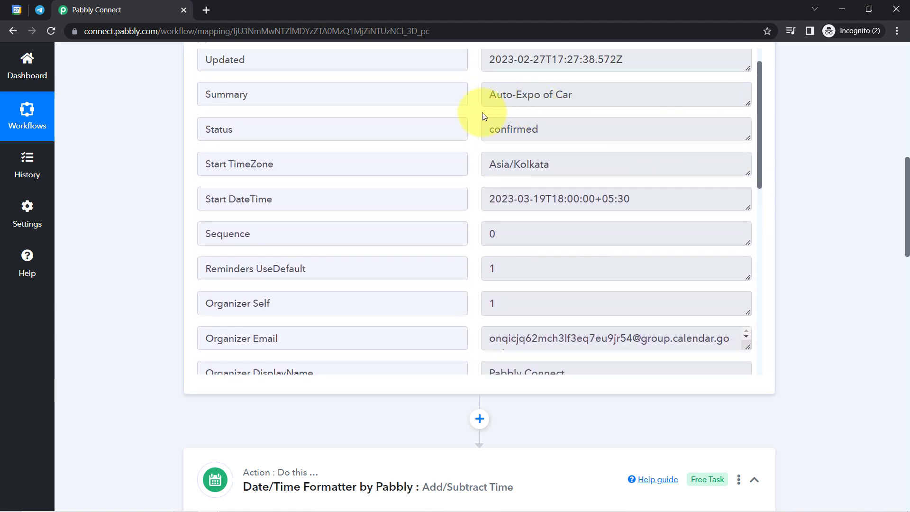
drag(595, 199, 501, 207)
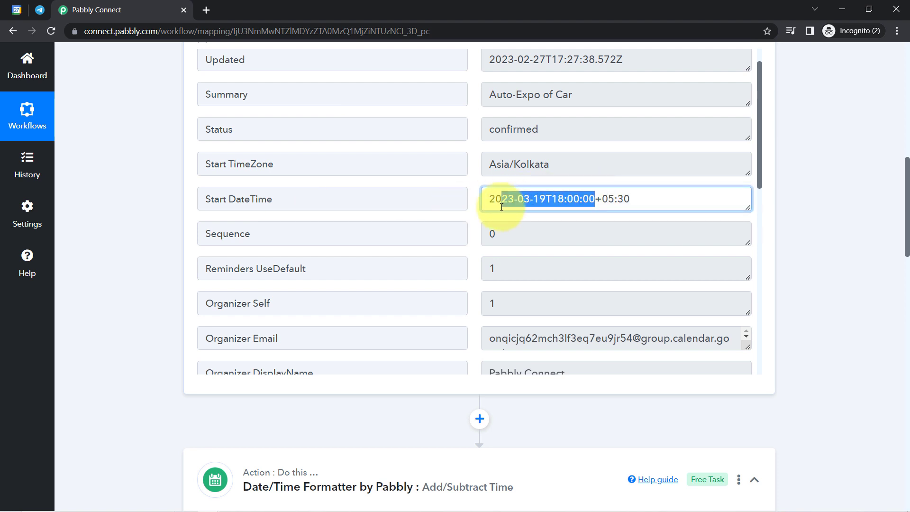
triple_click(502, 208)
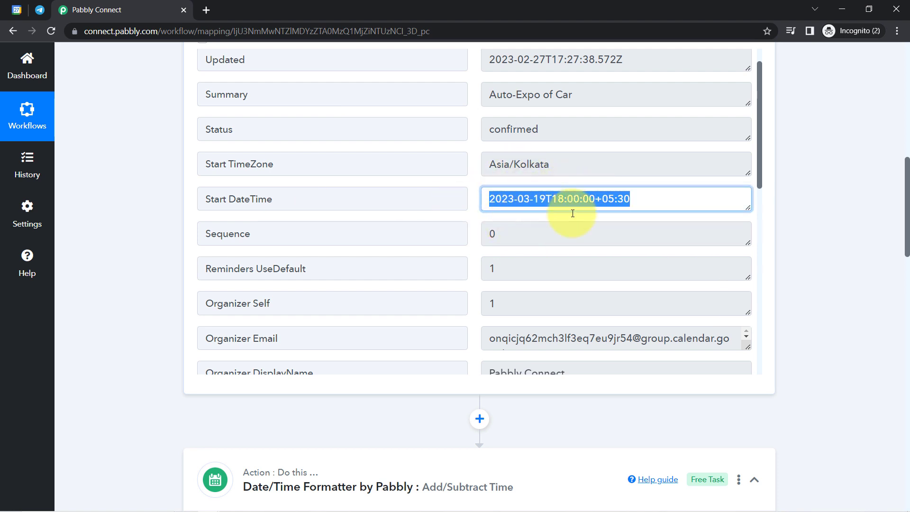
Step: Map the formatter's Enter Date field to Start DateTime from the Google Calendar New Event data
drag(908, 210, 900, 338)
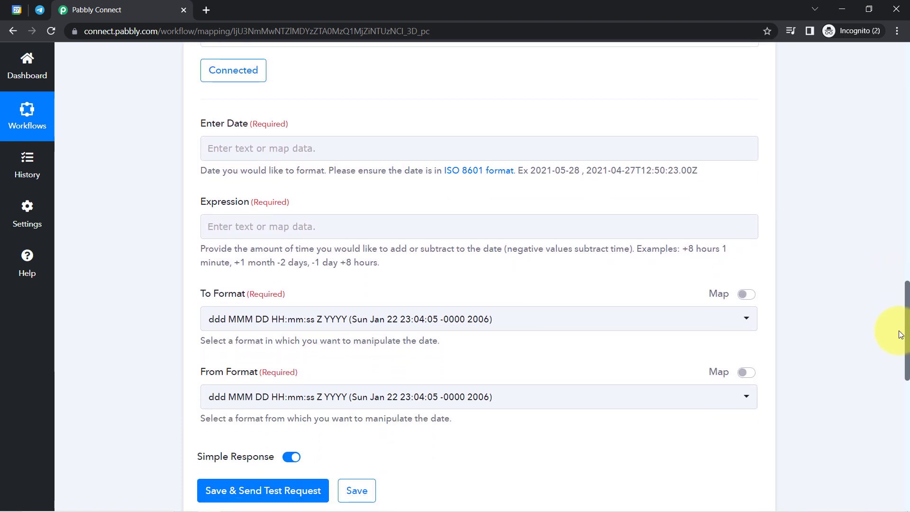
click(224, 152)
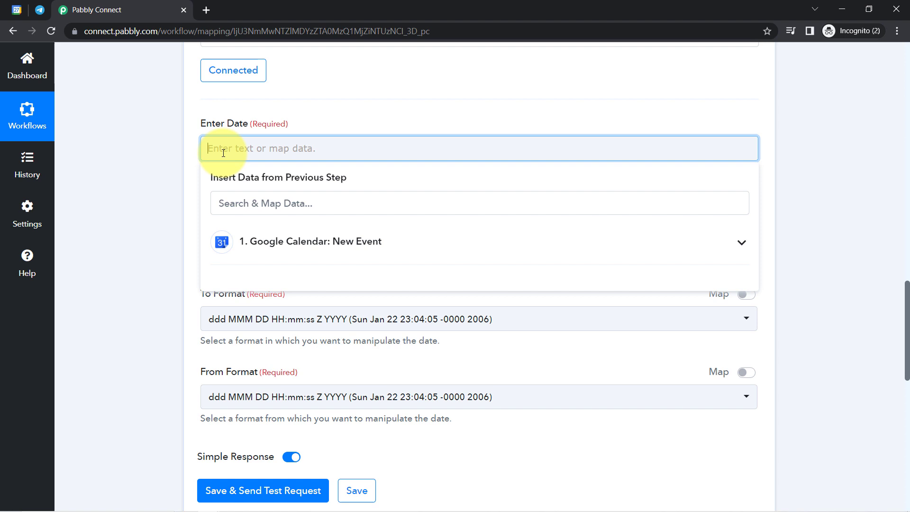
click(254, 241)
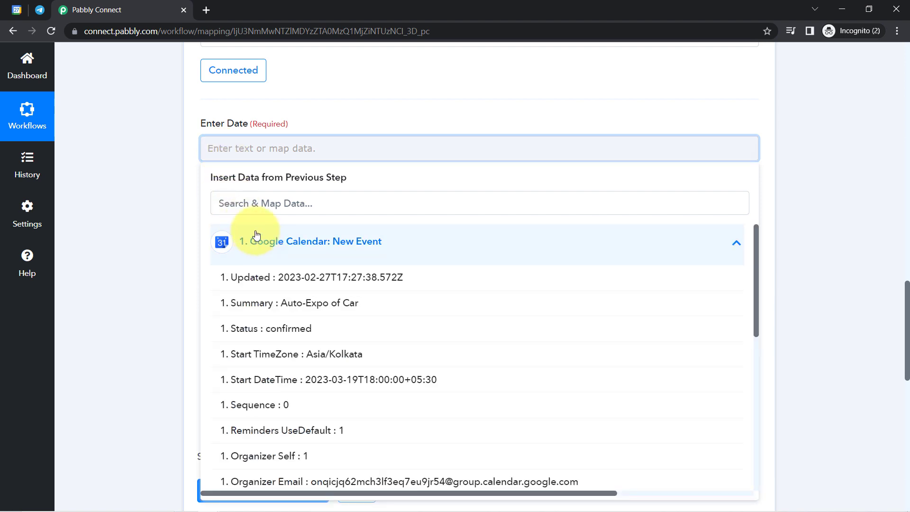
click(356, 387)
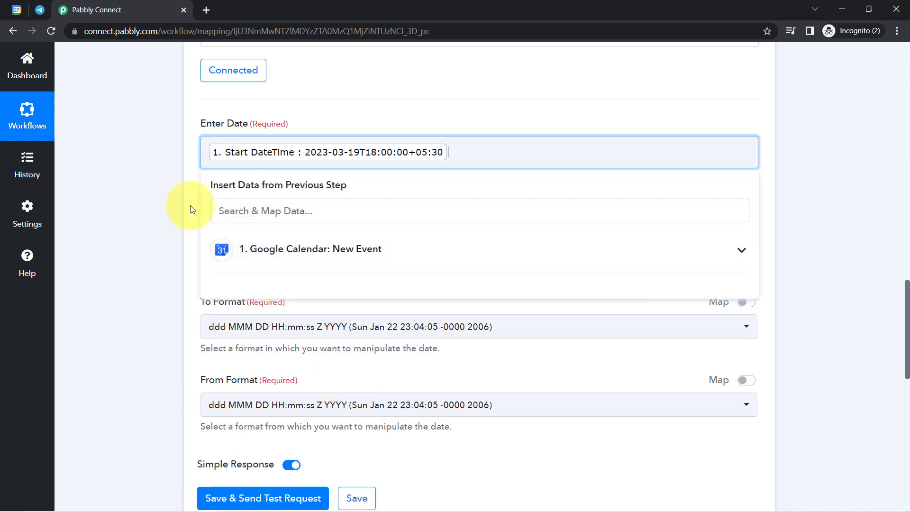
click(147, 240)
Step: Set the formatter's Expression to -1 day to shift the event's start time back
drag(200, 215, 258, 212)
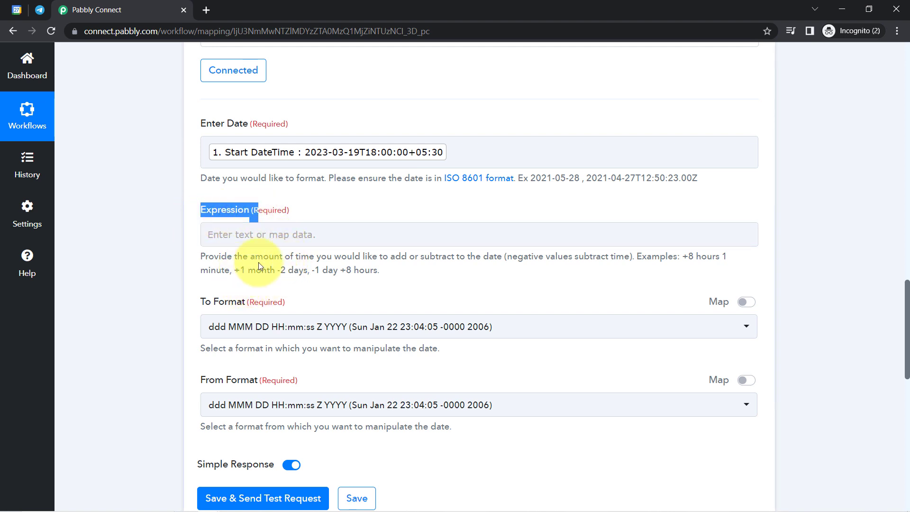
drag(234, 270, 320, 270)
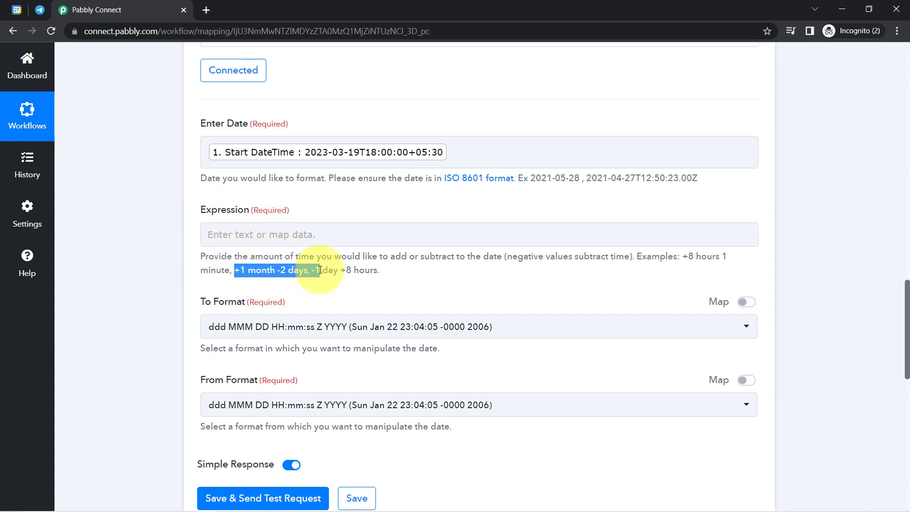
click(308, 212)
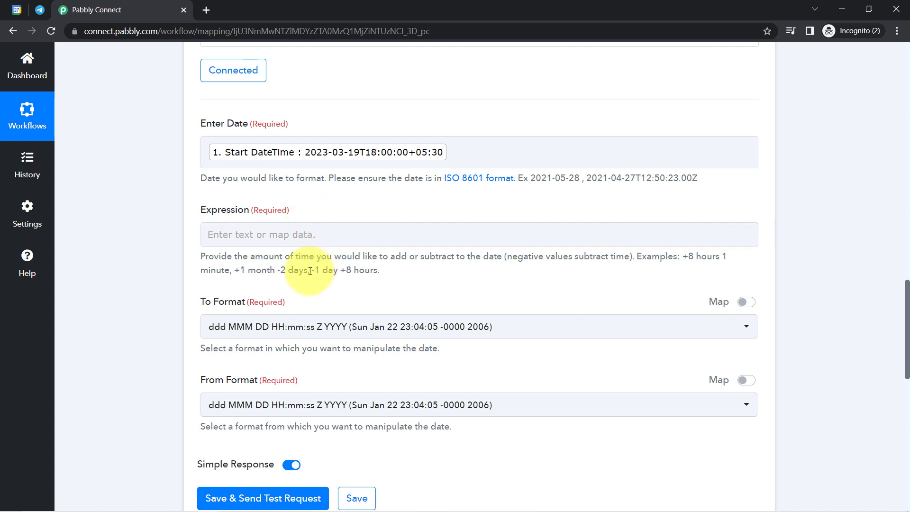
drag(313, 273, 328, 274)
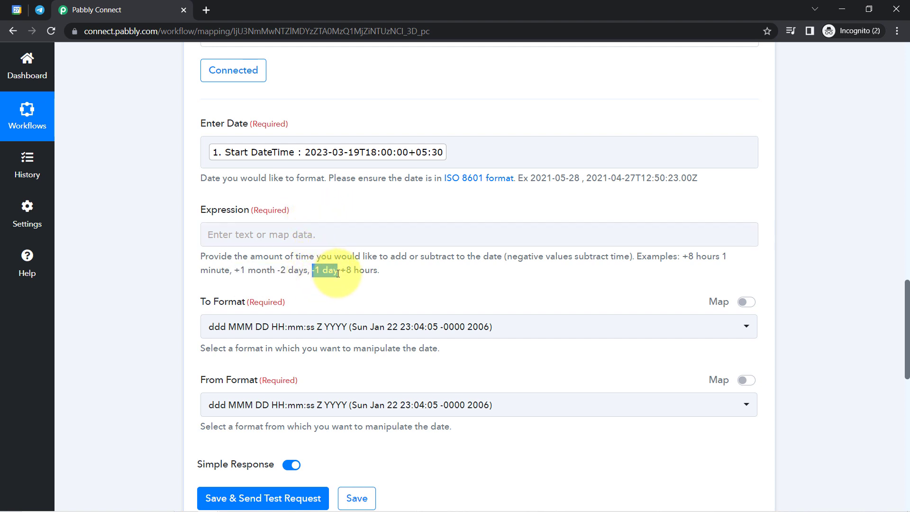
click(241, 235)
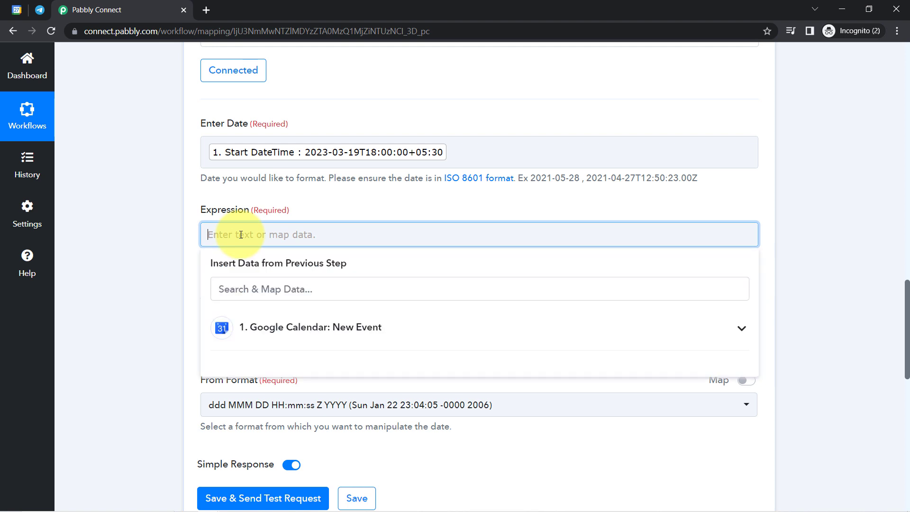
click(136, 245)
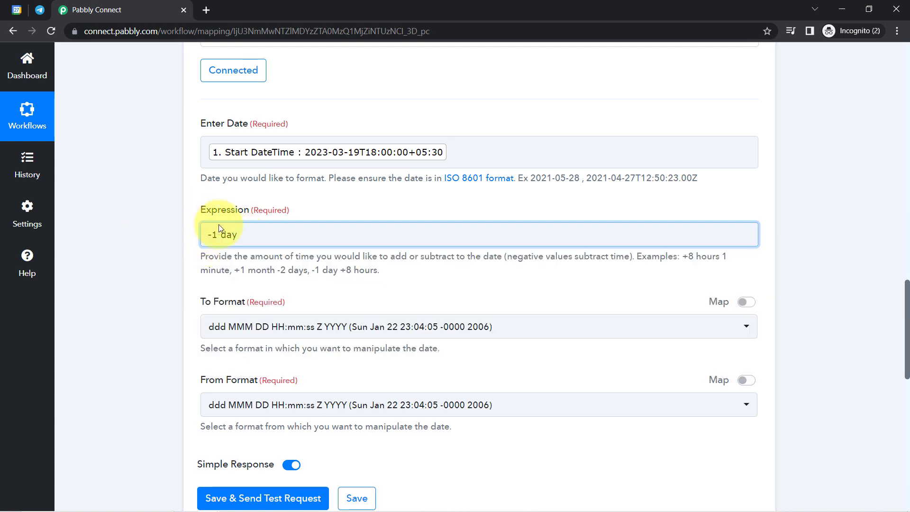
Step: Set the formatter's From Format to YYYY-MM-DDTHH:mm:ssZ
drag(906, 314, 907, 346)
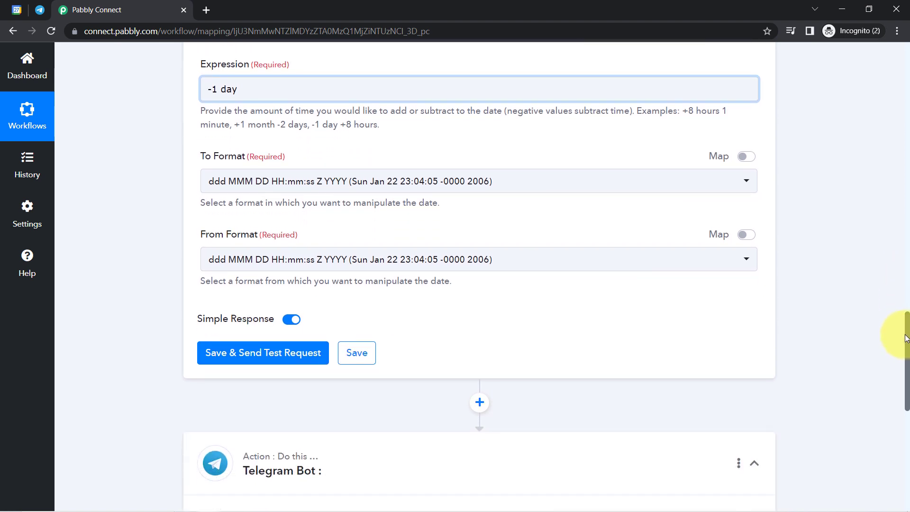
scroll(888, 367, up, 3)
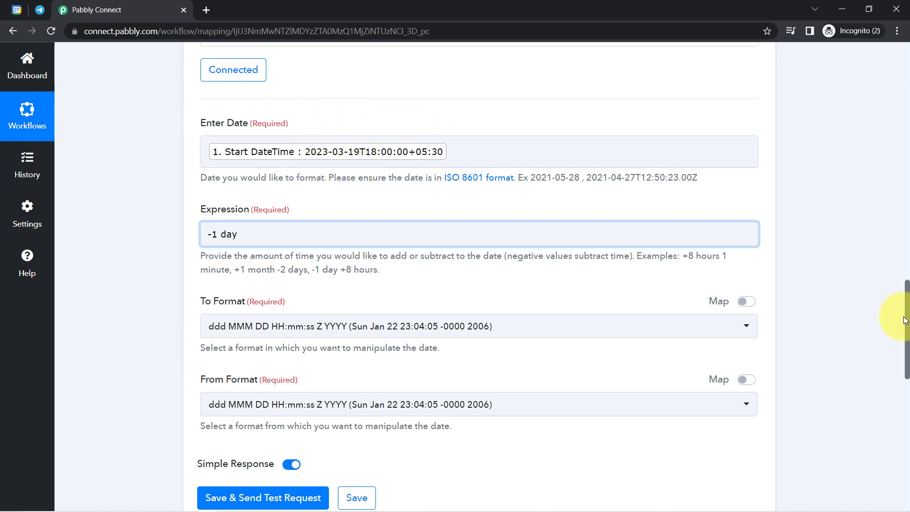
scroll(906, 327, down, 3)
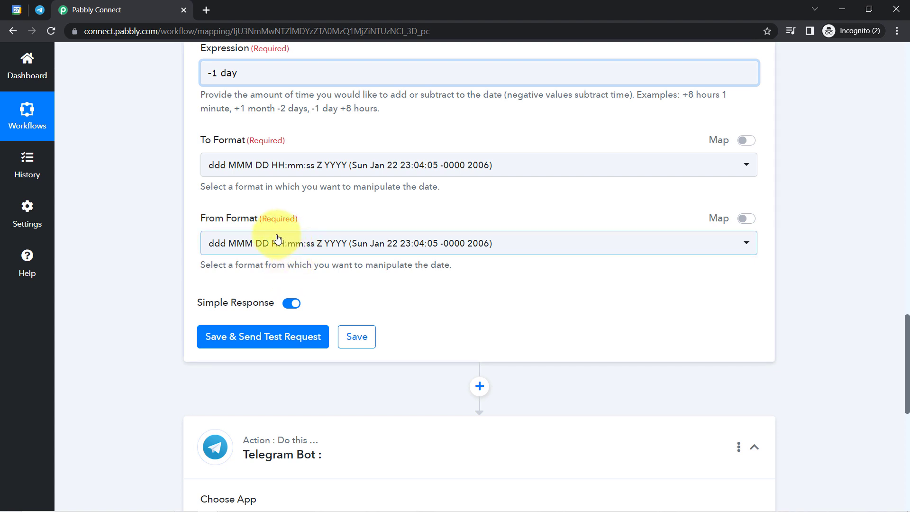
click(241, 251)
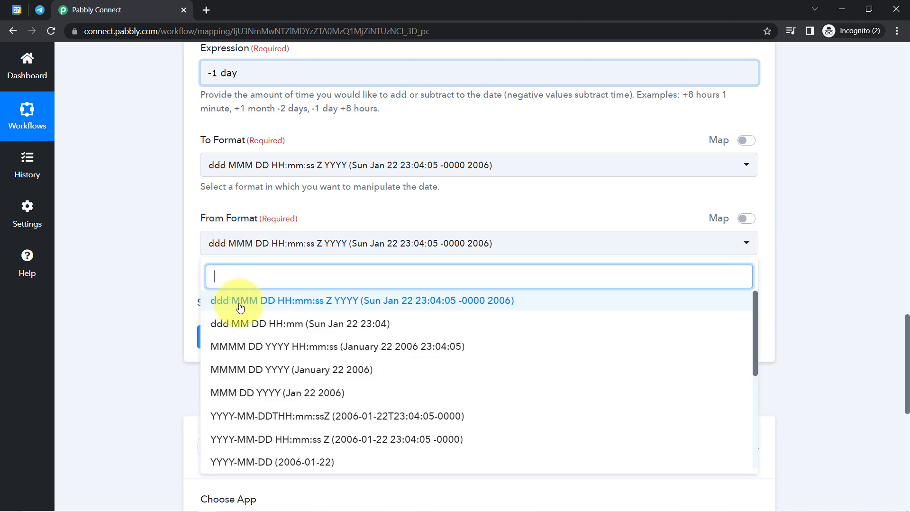
click(321, 416)
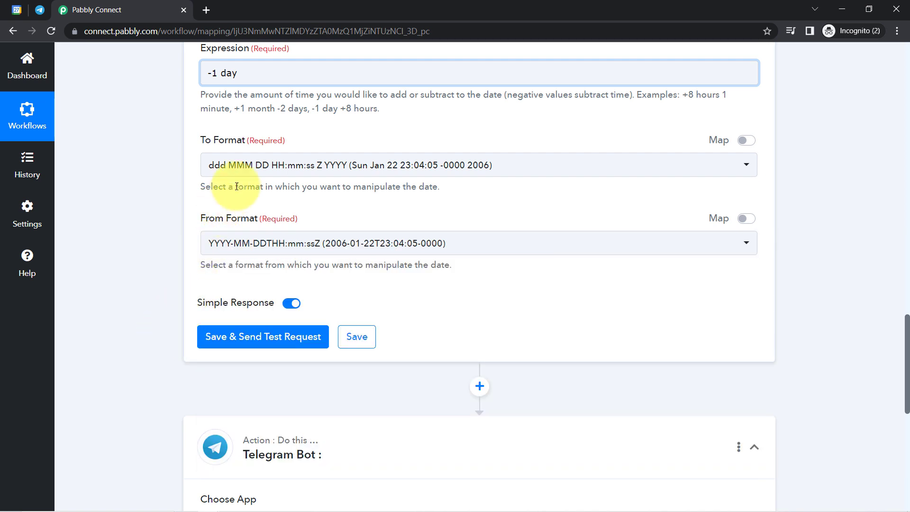
Step: Set the formatter's To Format to YYYY-MM-DD HH:mm:ss
click(251, 170)
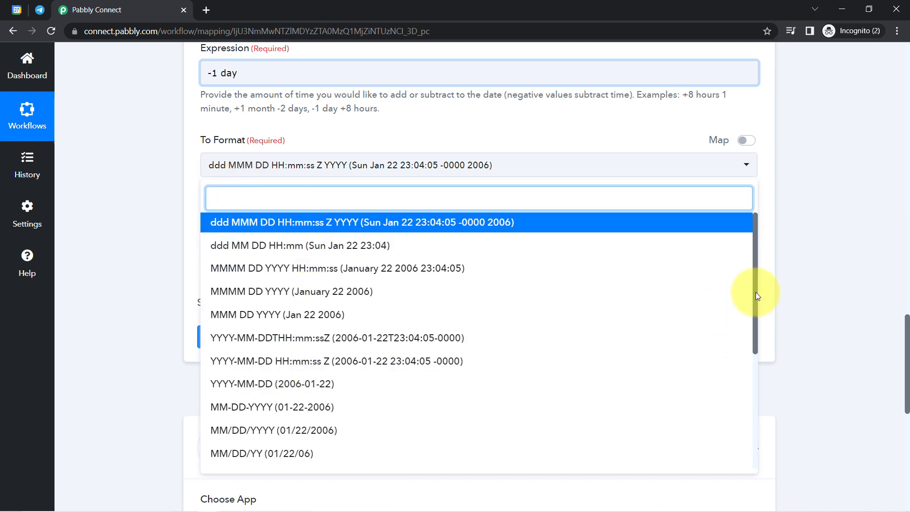
drag(756, 293, 755, 397)
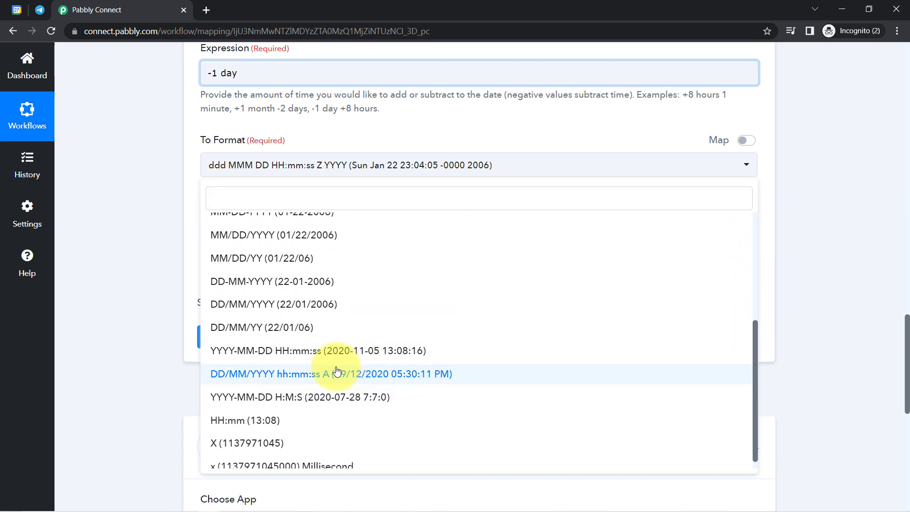
click(308, 352)
click(163, 237)
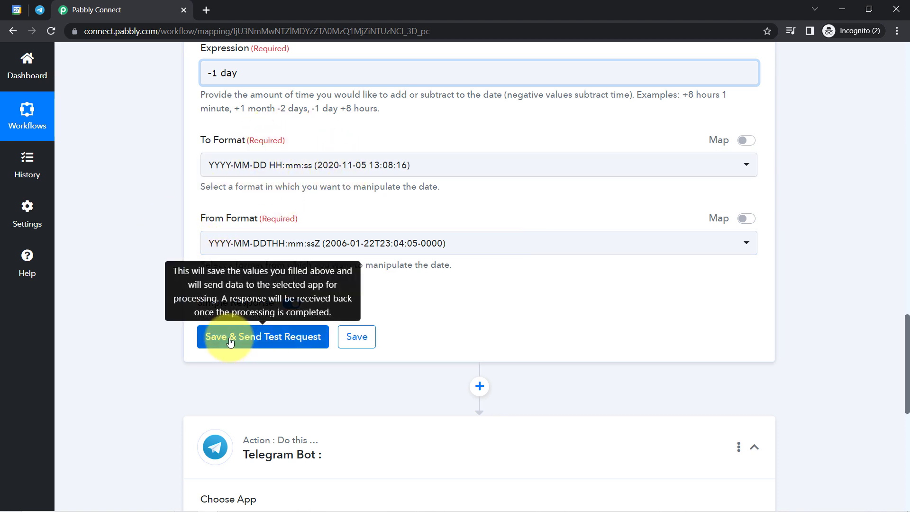
Step: Save the formatter step with a test request and compare the returned Result with the mapped start date-time
click(252, 353)
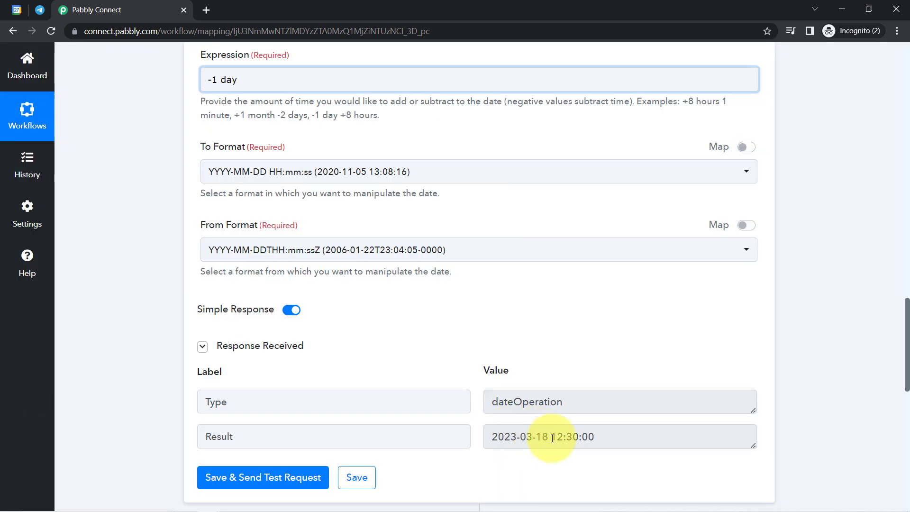
drag(551, 438, 522, 438)
triple_click(553, 438)
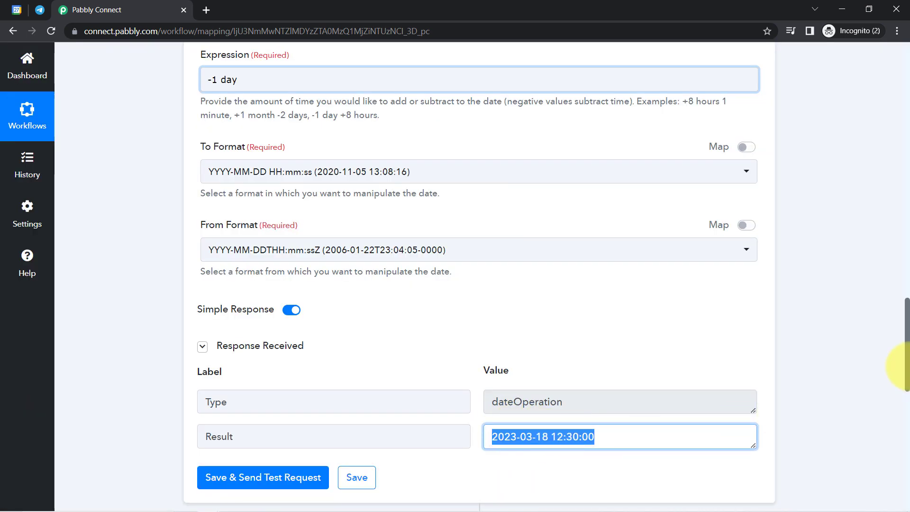
drag(908, 372, 901, 336)
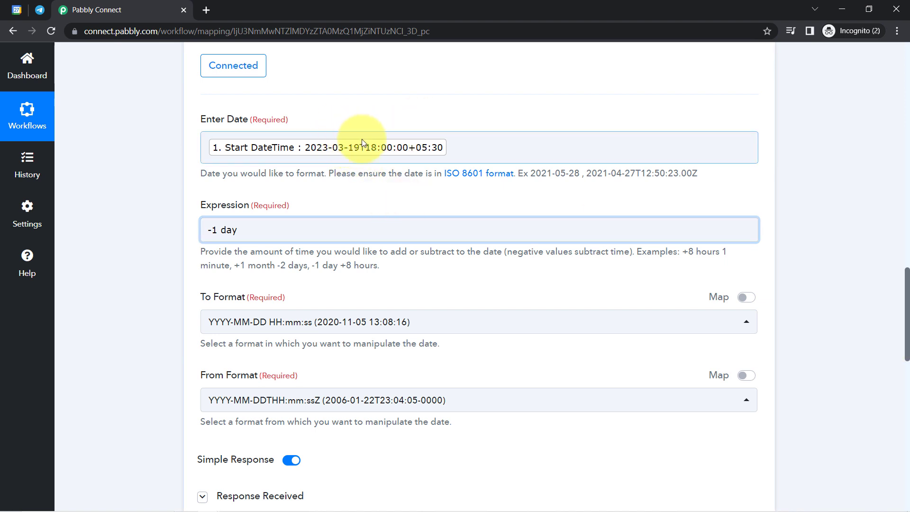
drag(907, 292, 899, 341)
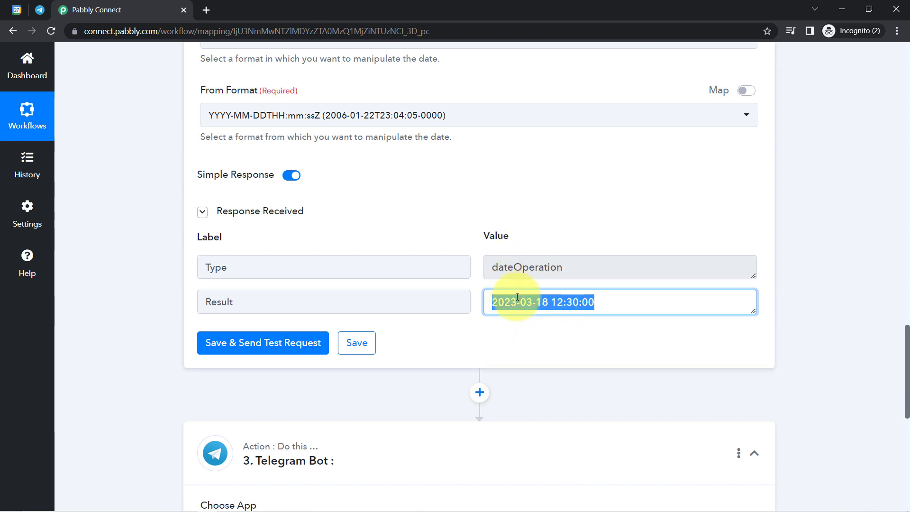
triple_click(531, 302)
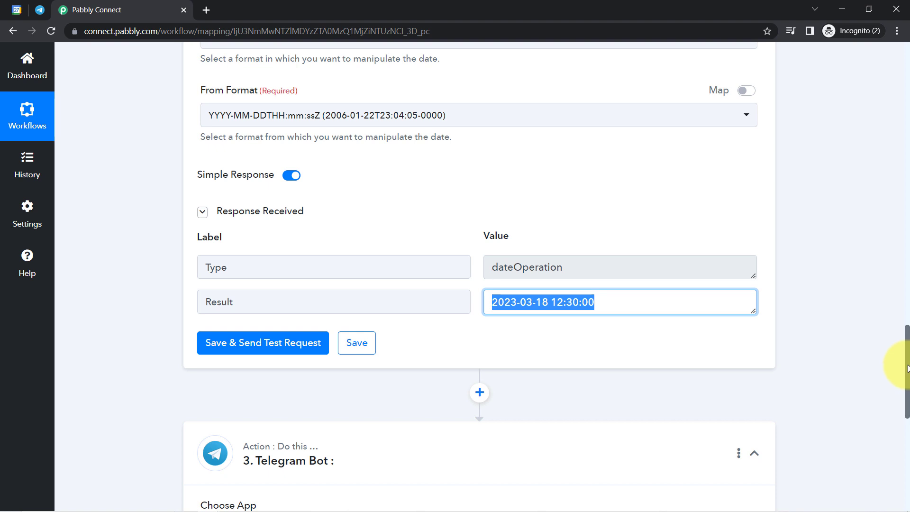
Step: Add a Delay by Pabbly action between the Date/Time Formatter and Telegram Bot steps
scroll(908, 367, down, 4)
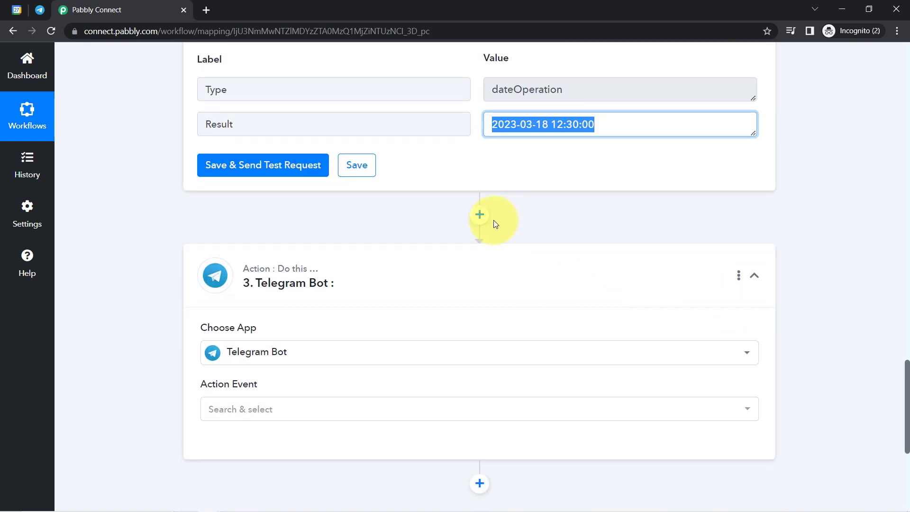
click(479, 216)
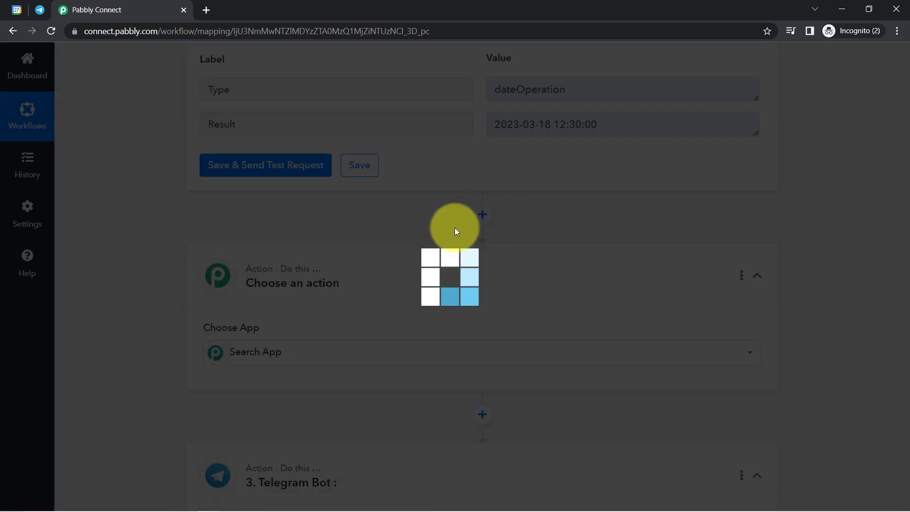
text(delay)
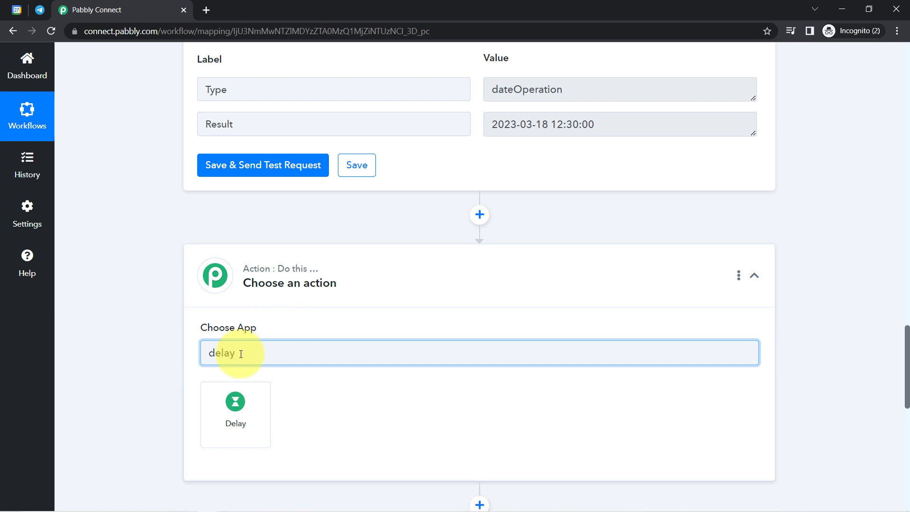
click(229, 402)
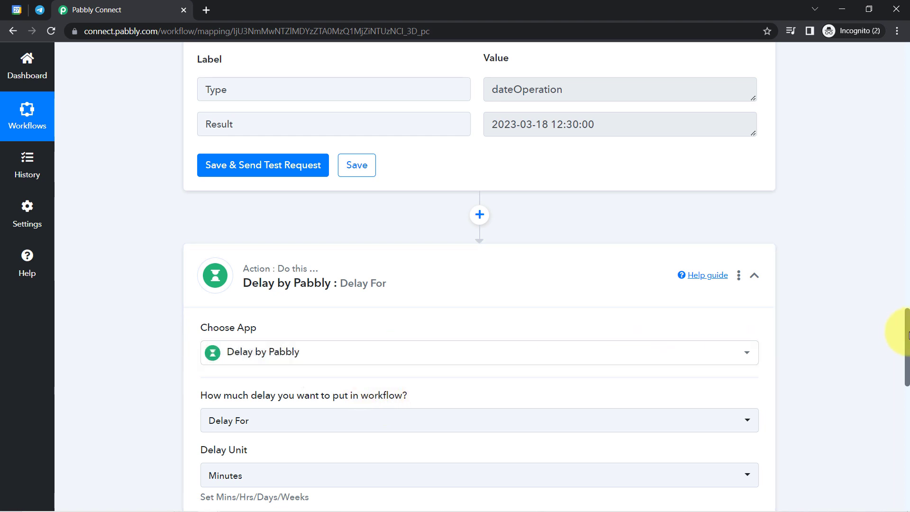
Step: Set the Delay step's delay type to Delay Until
drag(907, 337, 906, 361)
drag(213, 248, 279, 250)
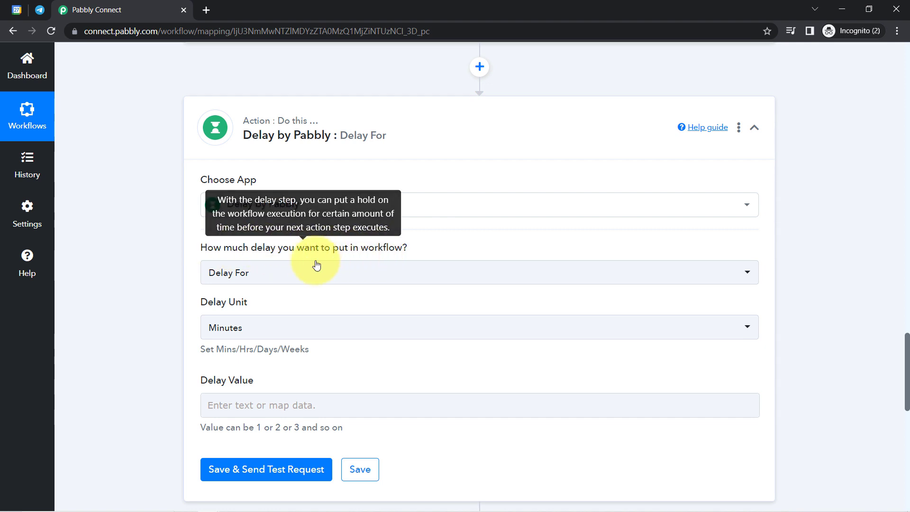
click(240, 271)
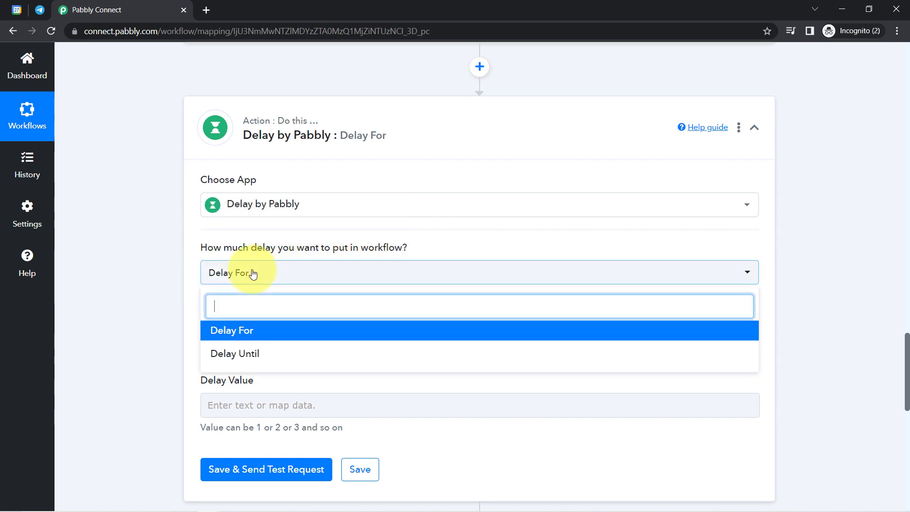
click(234, 356)
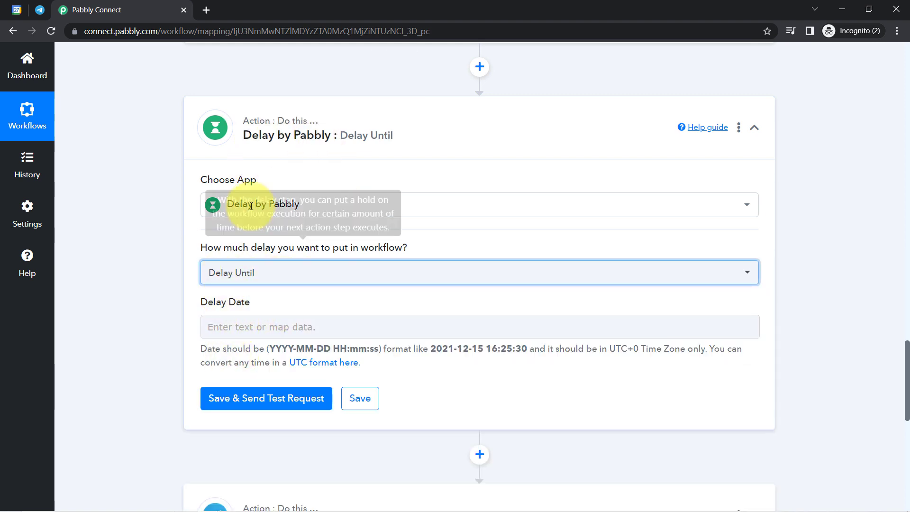
drag(906, 379, 907, 353)
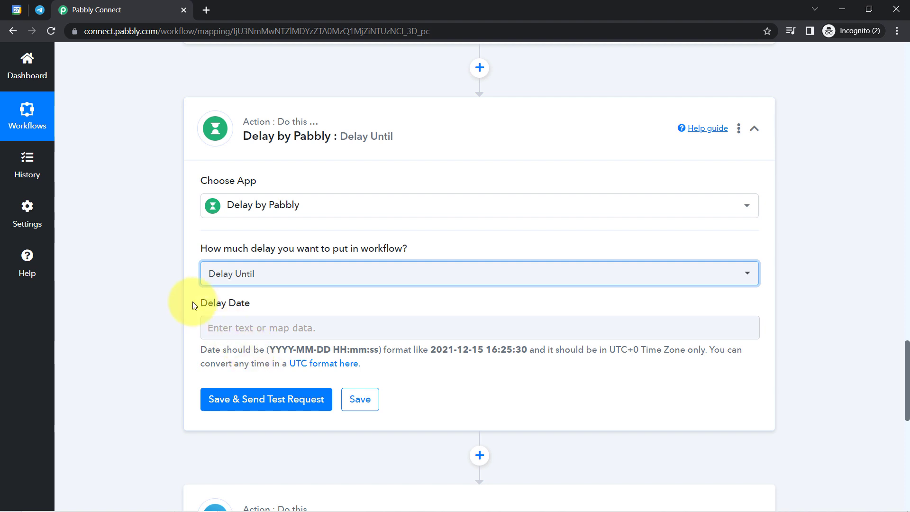
Step: Check the required Delay Date format and map the field to the Result of the Date/Time Formatter step
drag(199, 305, 224, 305)
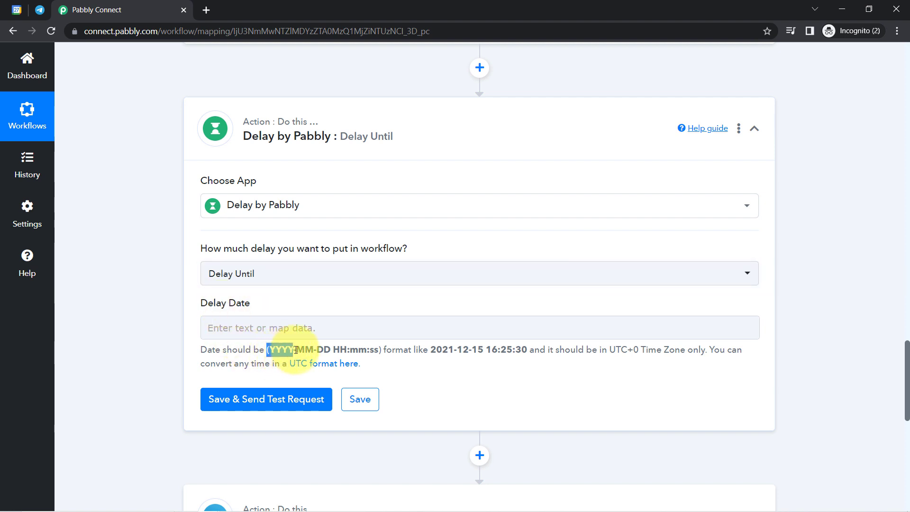
drag(312, 350, 366, 351)
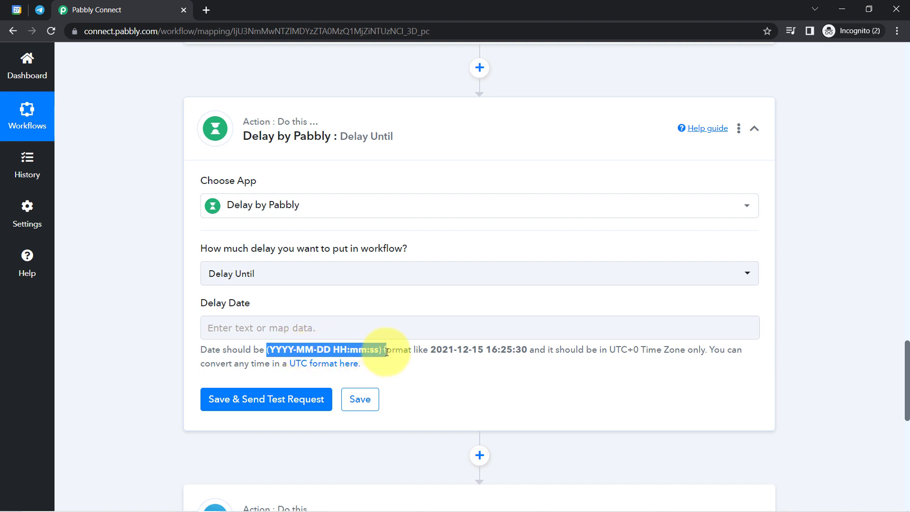
click(240, 327)
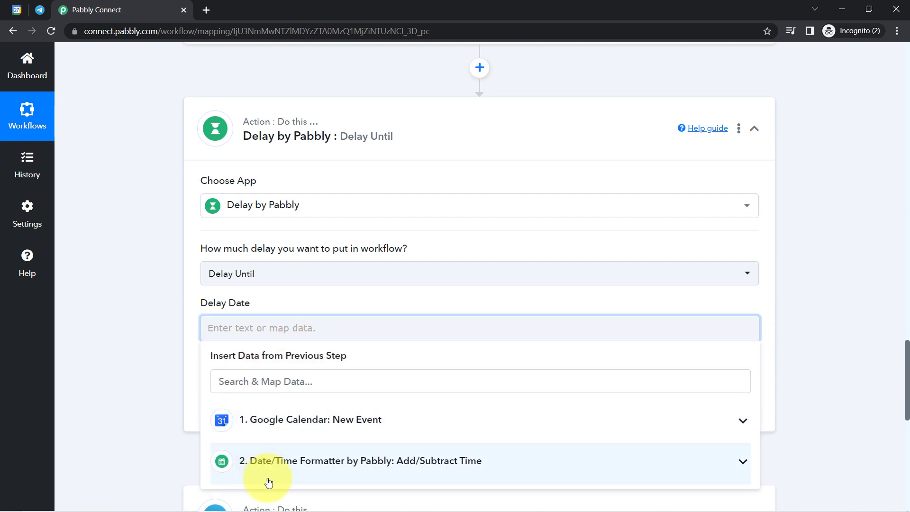
click(256, 461)
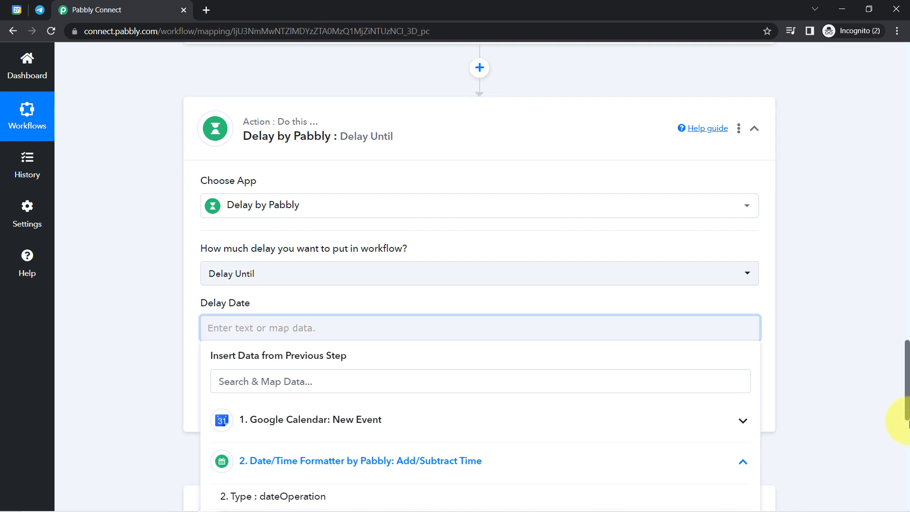
drag(906, 413, 906, 417)
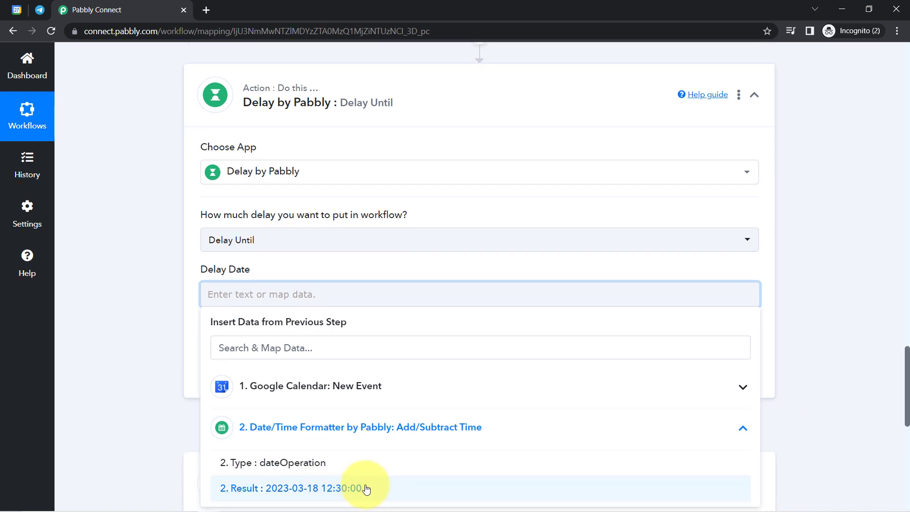
click(362, 488)
click(104, 263)
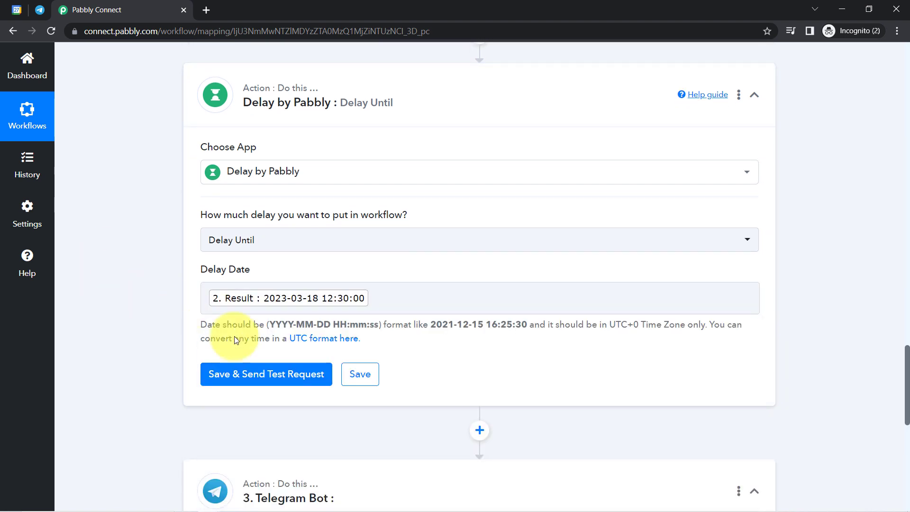
Step: Save the Delay step with a test request and check the Message in its response
click(276, 379)
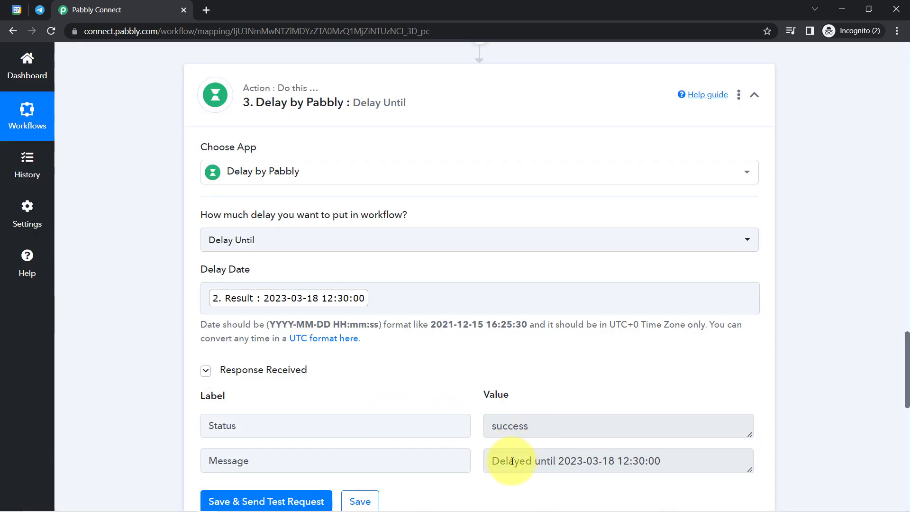
drag(512, 460, 645, 459)
click(643, 462)
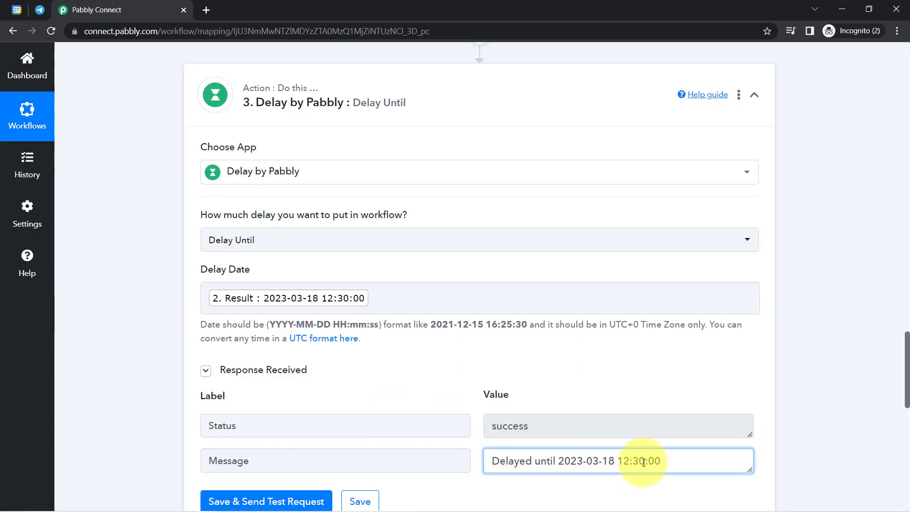
Step: Examine the delay-until date and time in the Message value of the Delay step's response
triple_click(643, 462)
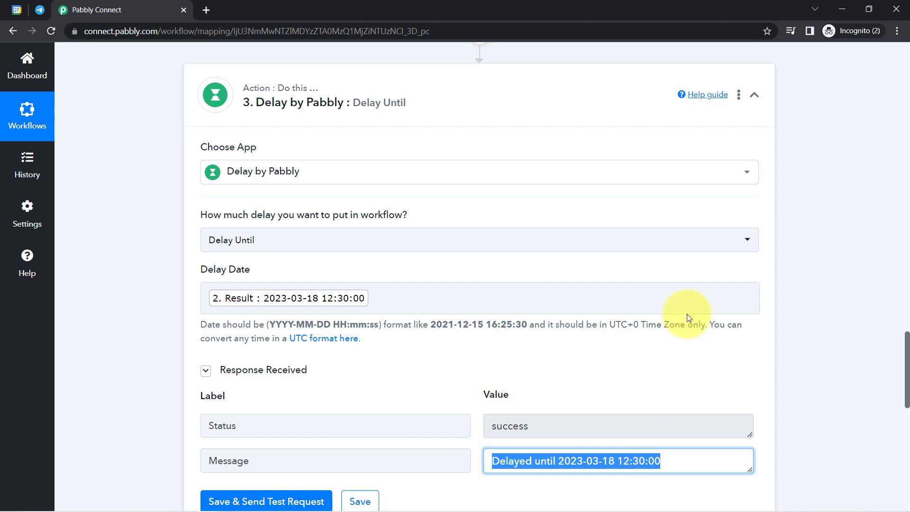
double_click(576, 461)
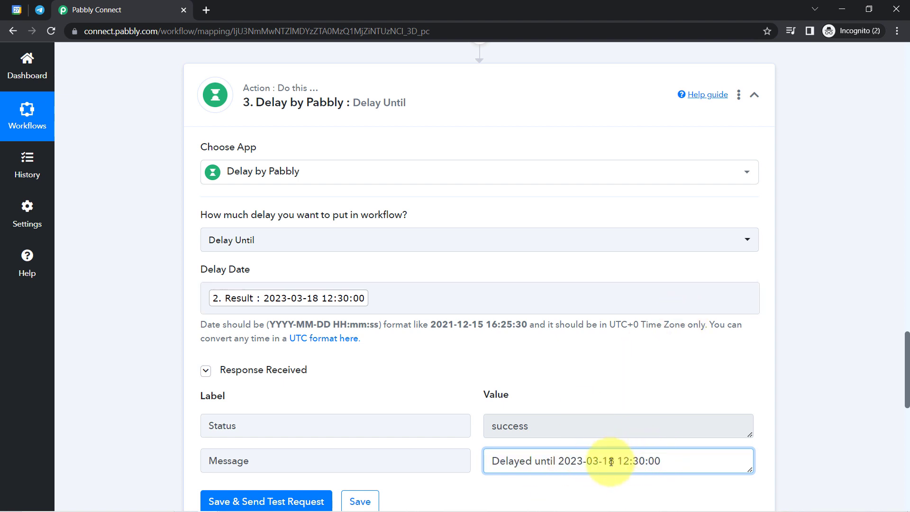
drag(540, 461, 670, 454)
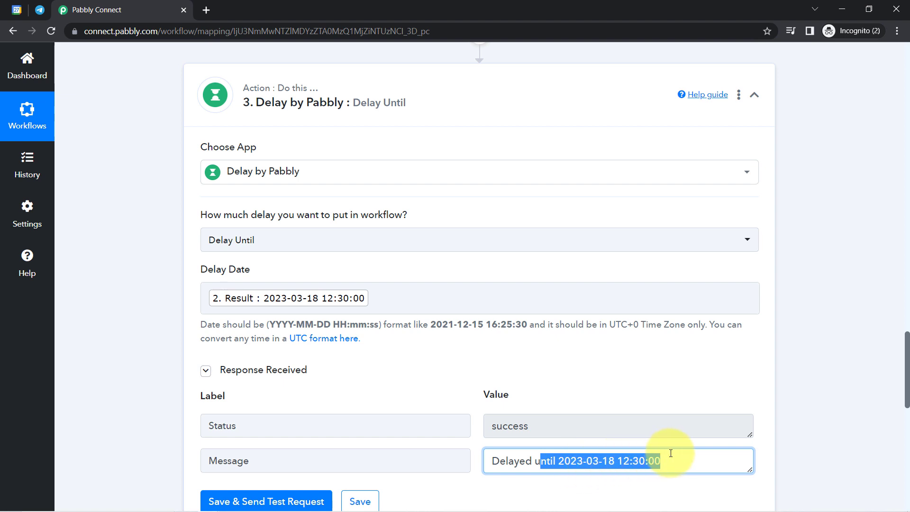
Step: Set the Telegram Bot step's action event to Send a Text Message or a Reply (HTML)
drag(904, 367, 843, 437)
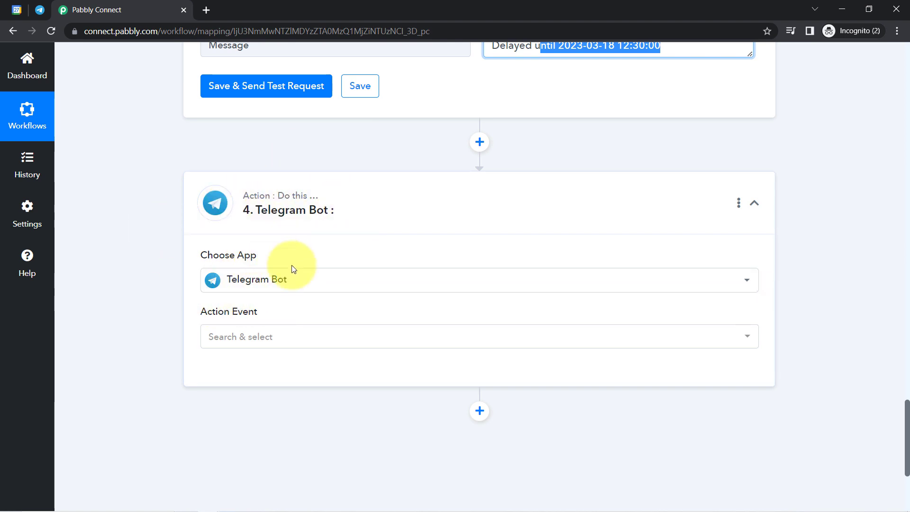
click(225, 342)
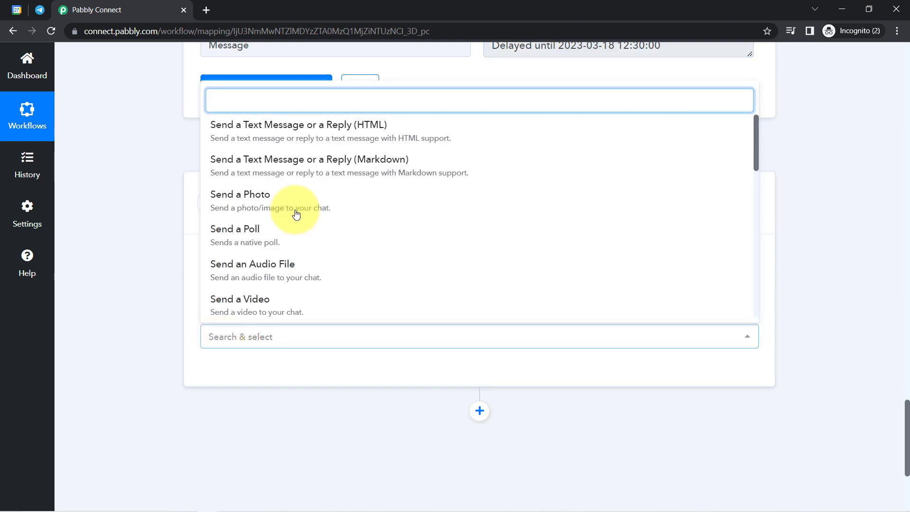
click(301, 136)
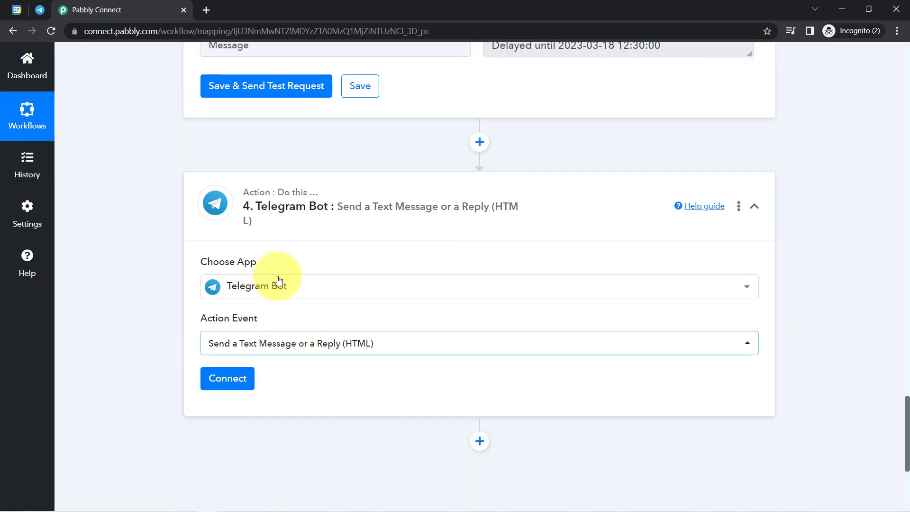
Step: Start adding a new Telegram Bot connection and read its instructions for obtaining a token
click(226, 380)
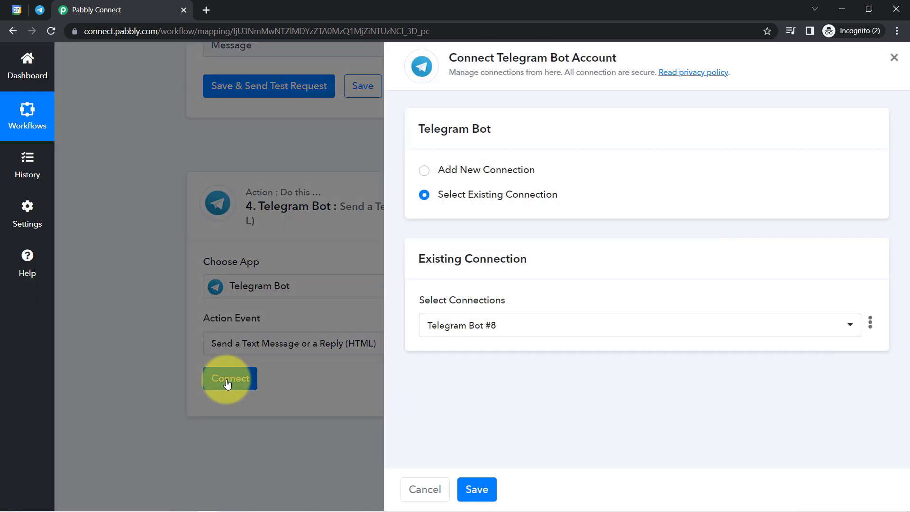
click(487, 172)
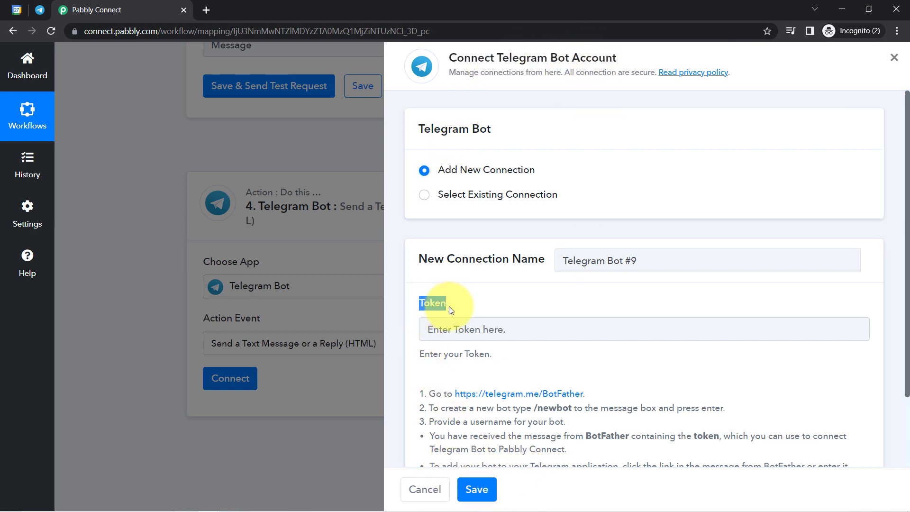
scroll(896, 299, down, 2)
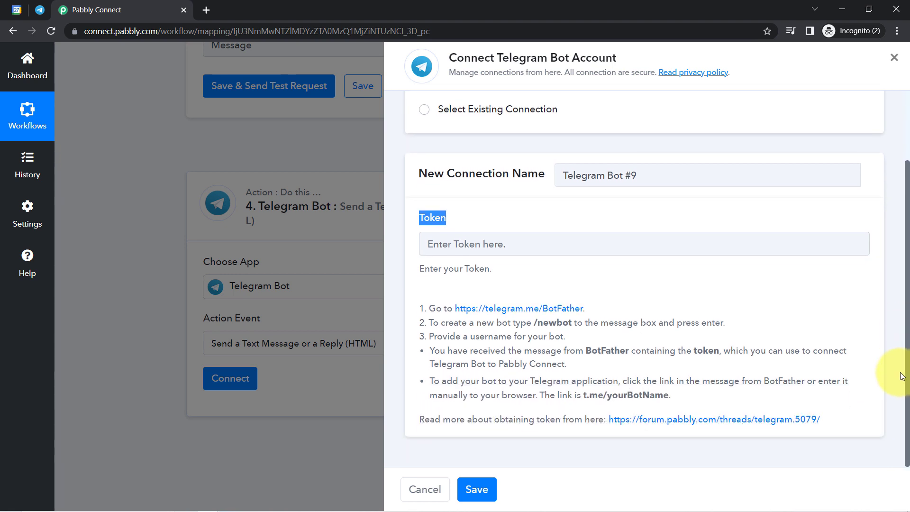
drag(503, 350, 530, 381)
triple_click(521, 364)
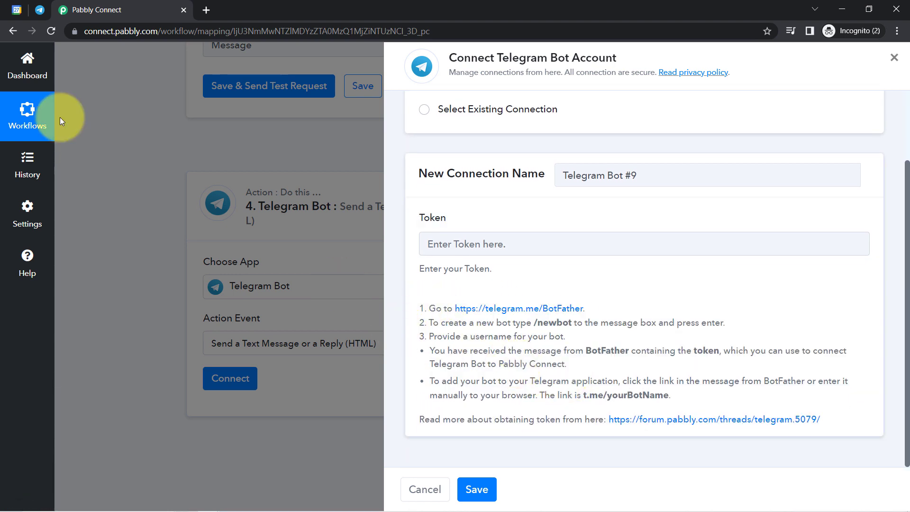
Step: Open the BotFather chat in Telegram and check the new-bot command in Pabbly Connect's token instructions
click(40, 11)
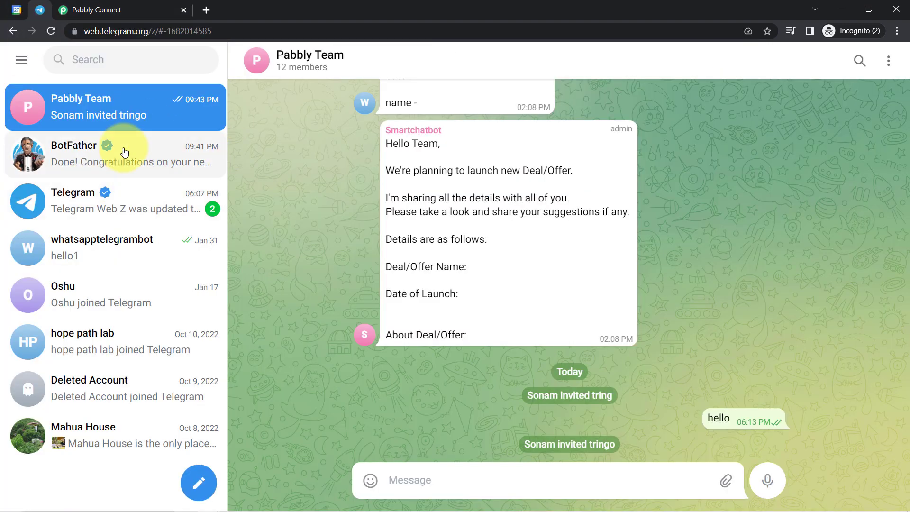
click(78, 159)
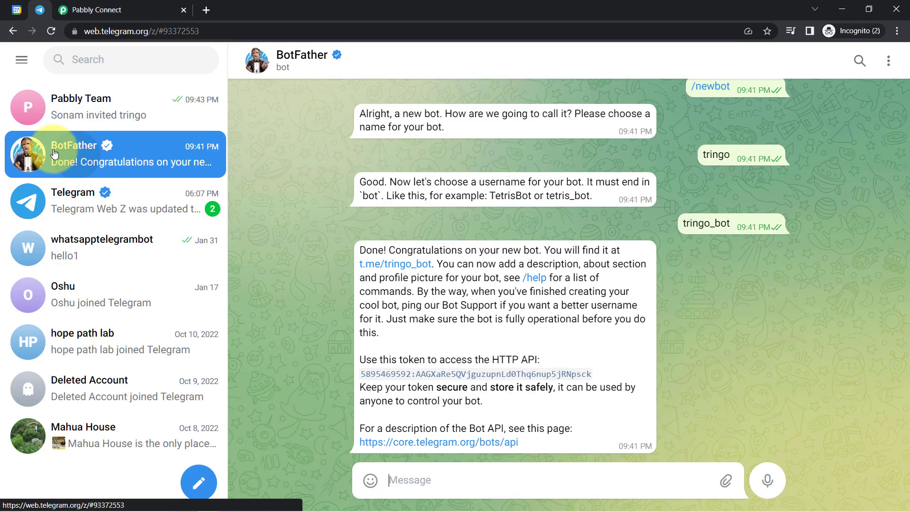
click(63, 10)
drag(588, 311, 605, 355)
click(442, 341)
click(604, 355)
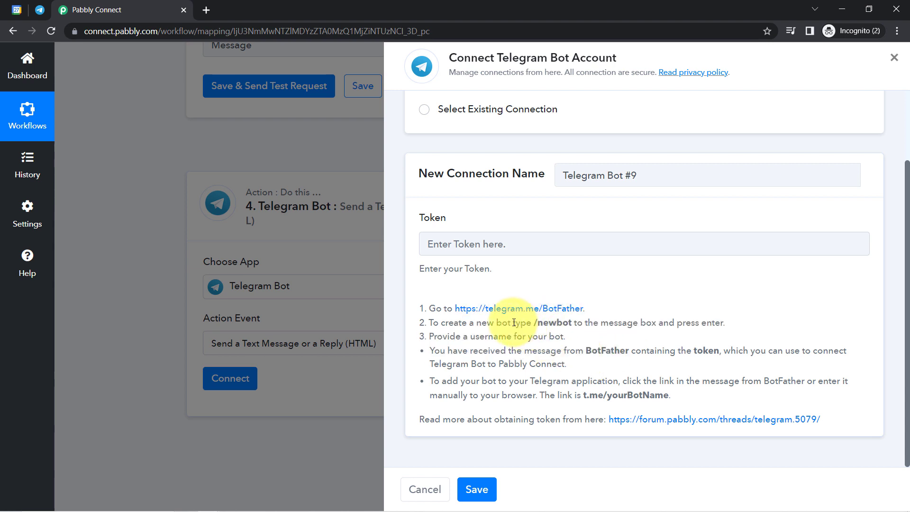
drag(535, 323, 581, 323)
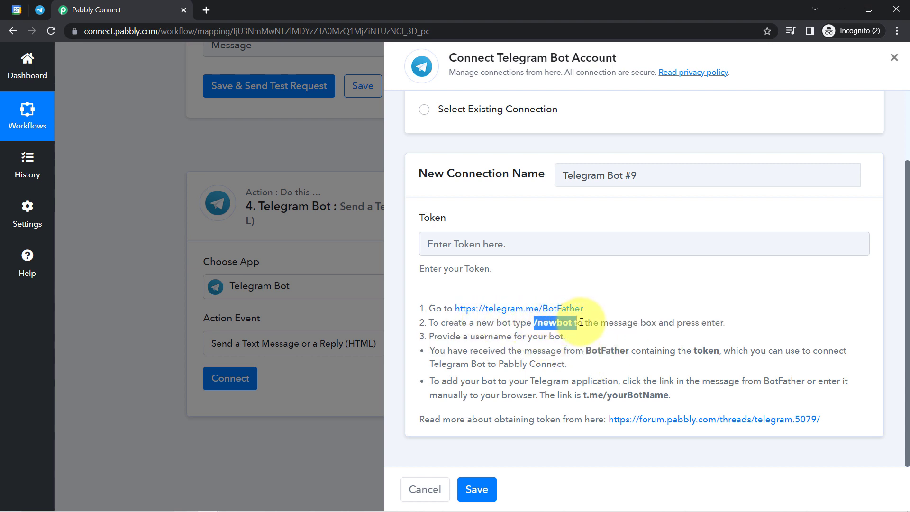
Step: Switch to Telegram and send the command /newbot to BotFather
click(40, 10)
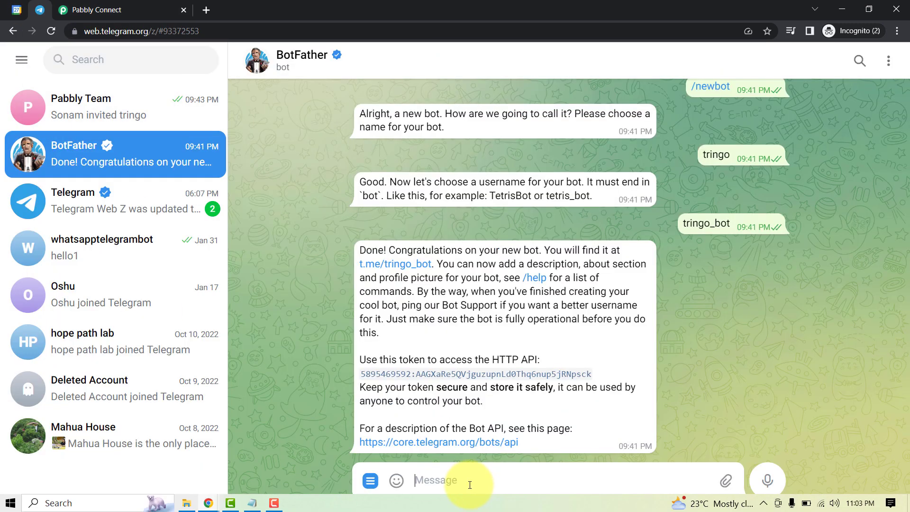
text(/newbot)
key(Return)
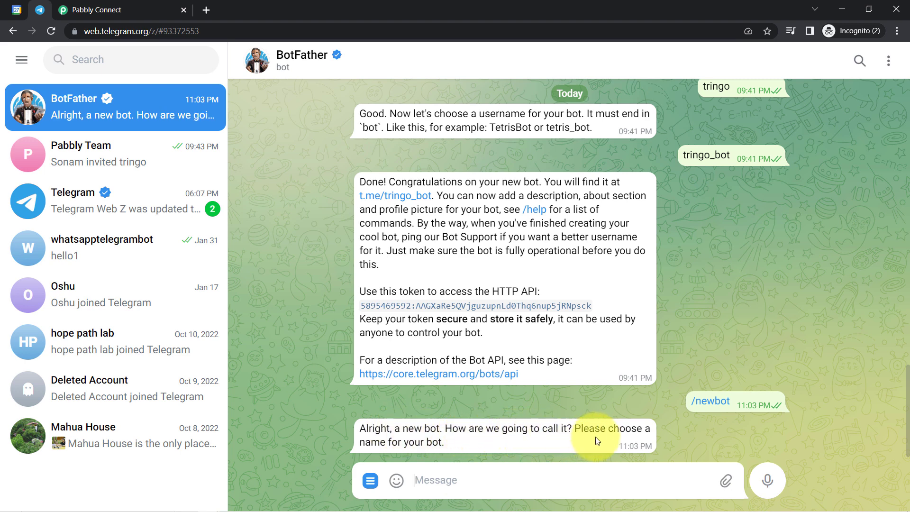
Step: Read BotFather's naming prompt and send knockknock as the new bot's name
drag(583, 429, 440, 437)
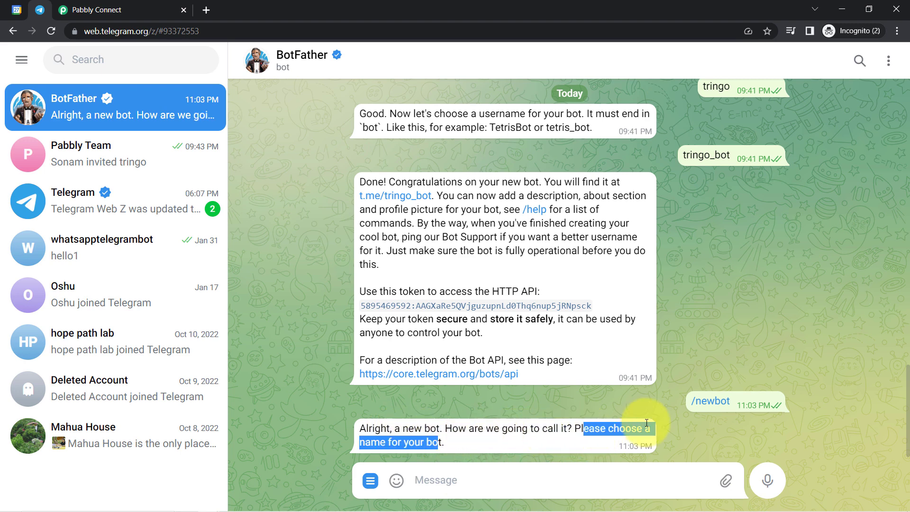
click(432, 481)
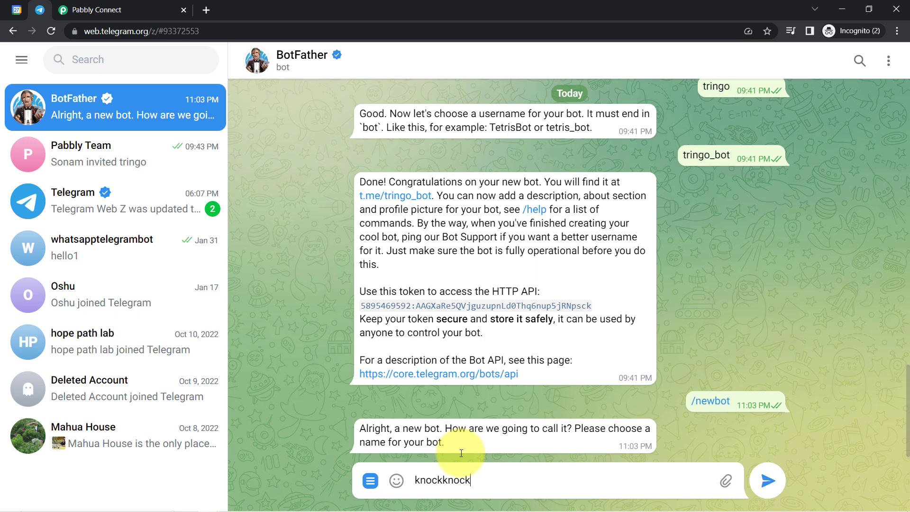
text(knockknock)
key(Return)
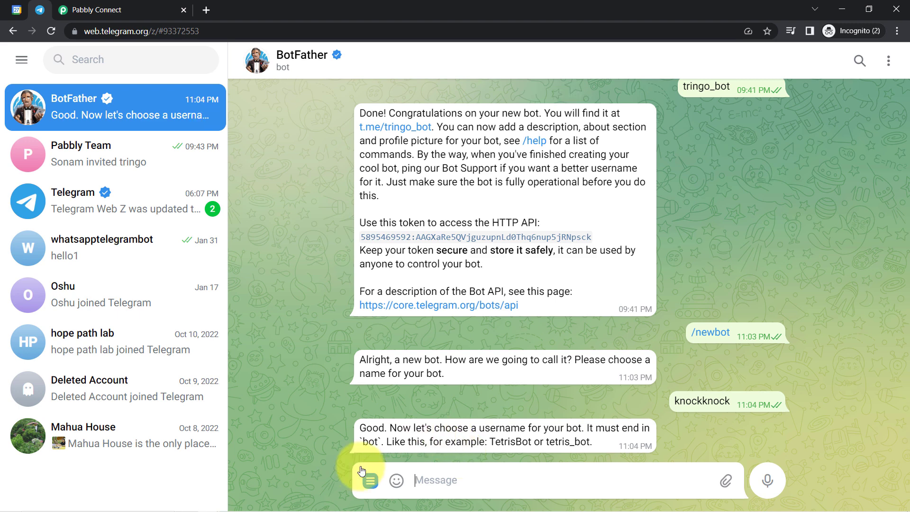
Step: Read BotFather's username rules and try to register knockknock_bot as the bot's username
click(370, 479)
drag(416, 426, 554, 427)
double_click(701, 400)
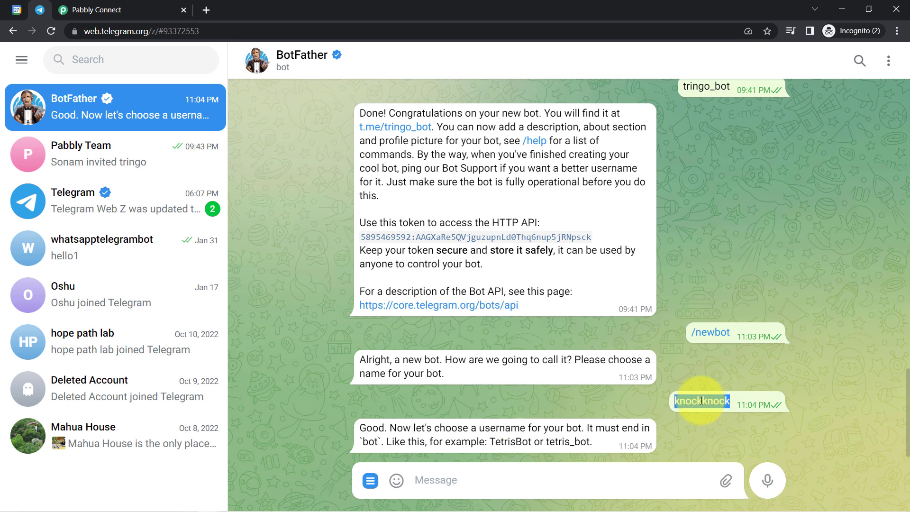
click(498, 429)
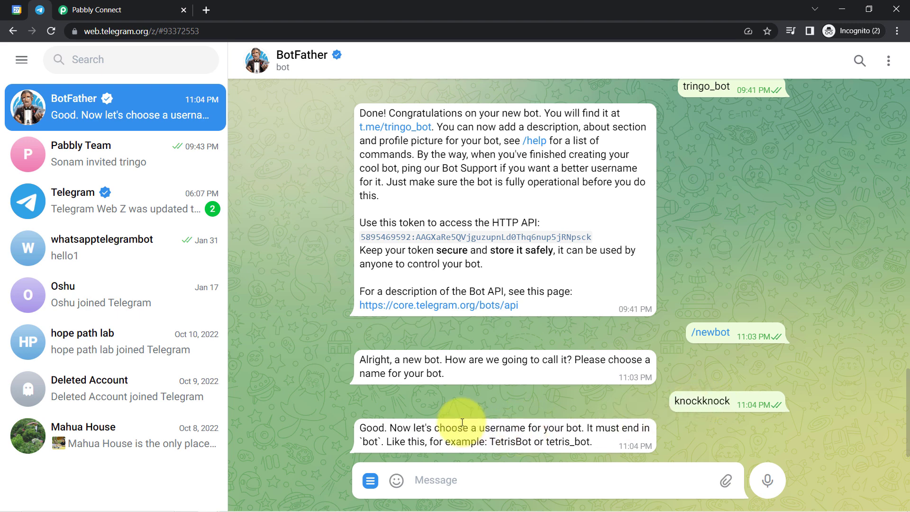
drag(436, 427, 629, 428)
drag(393, 441, 417, 442)
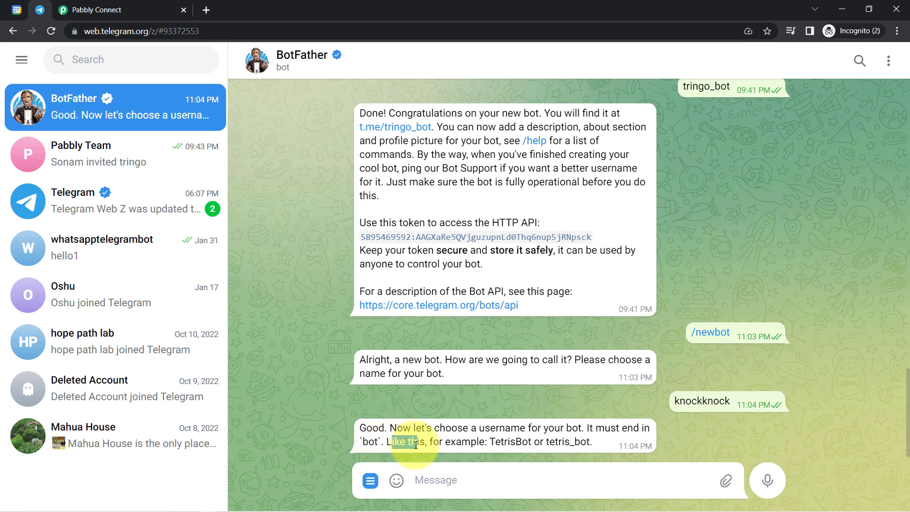
drag(522, 441, 562, 444)
click(571, 444)
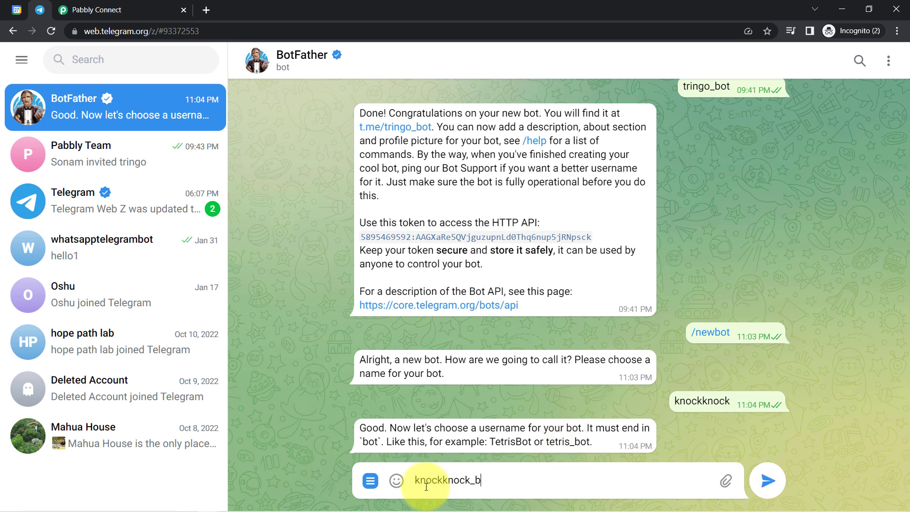
key(Return)
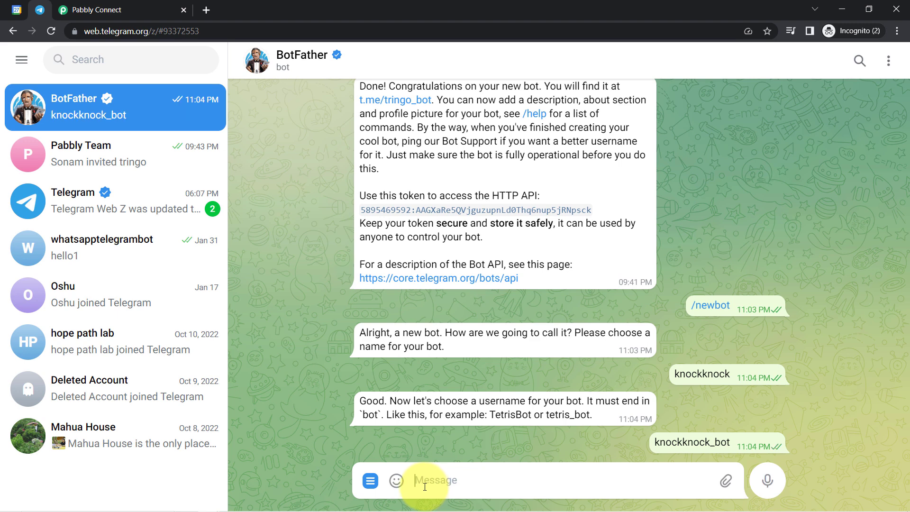
Step: Send knockknock1_bot to BotFather as the new bot's username
drag(392, 429, 426, 484)
click(426, 483)
text(knockknock)
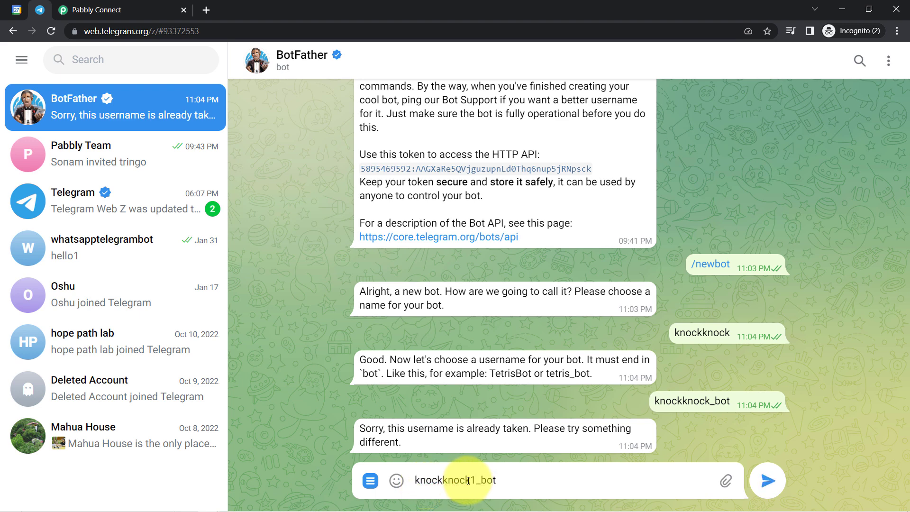
text(1_bot)
key(Return)
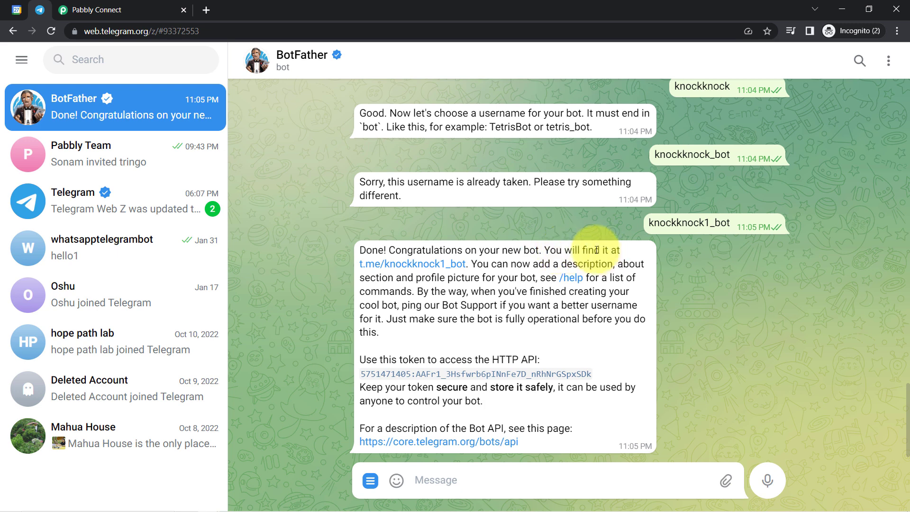
Step: Find the new bot's HTTP API token in BotFather's confirmation message and copy it
drag(587, 253, 572, 251)
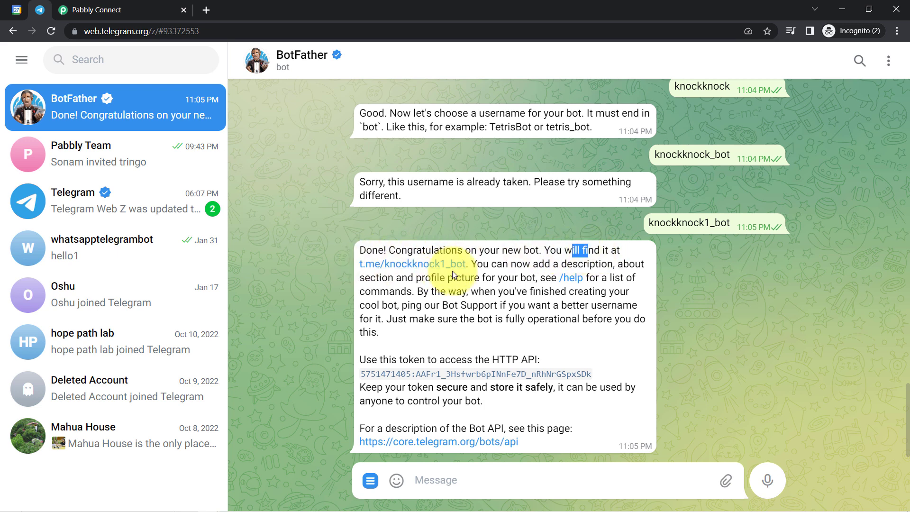
drag(366, 360, 512, 361)
drag(592, 374, 364, 377)
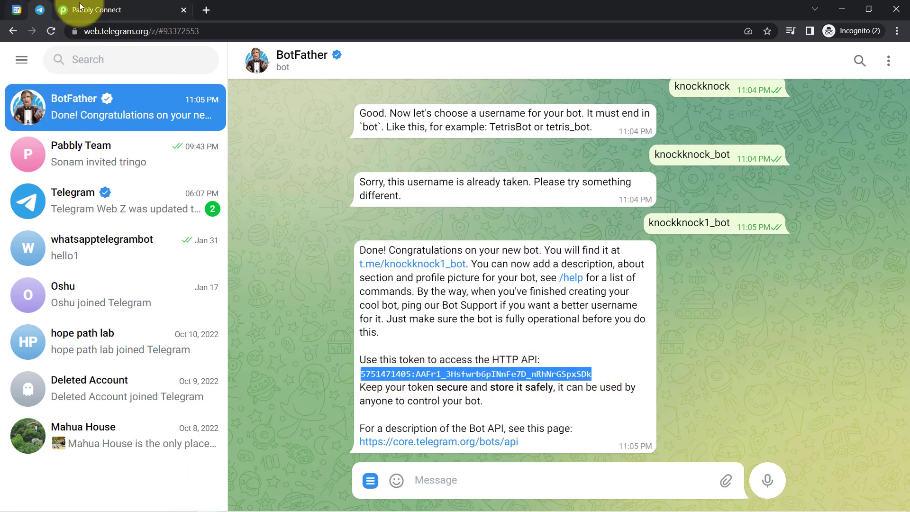
Step: Switch to Pabbly Connect, paste the bot token into the new connection's Token field and save the connection
click(94, 10)
click(498, 242)
key(ctrl+v)
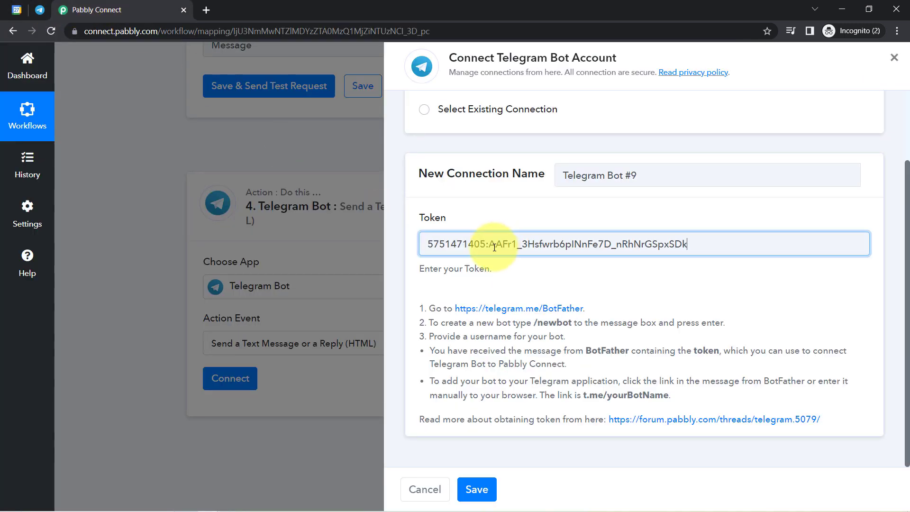
click(478, 488)
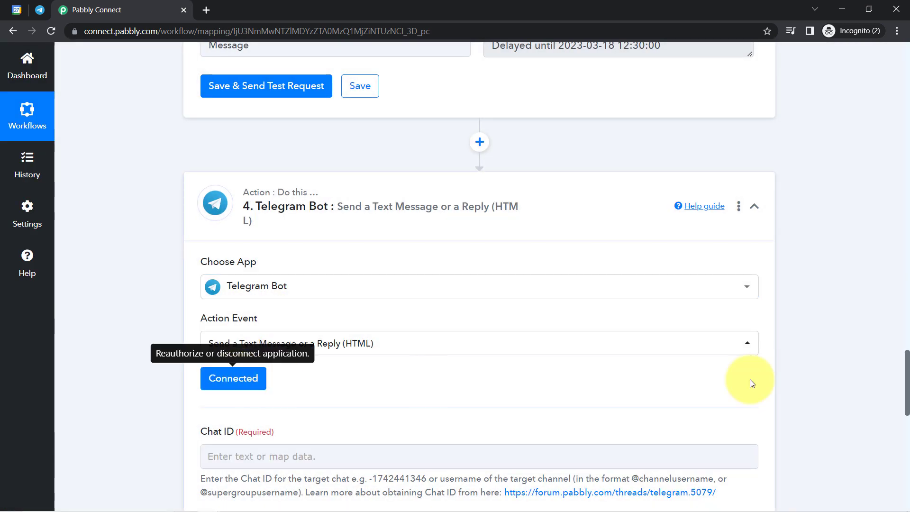
Step: Switch to Telegram Web, open the Pabbly Team group and copy its chat ID, including the minus sign, from the web address
drag(908, 362, 908, 403)
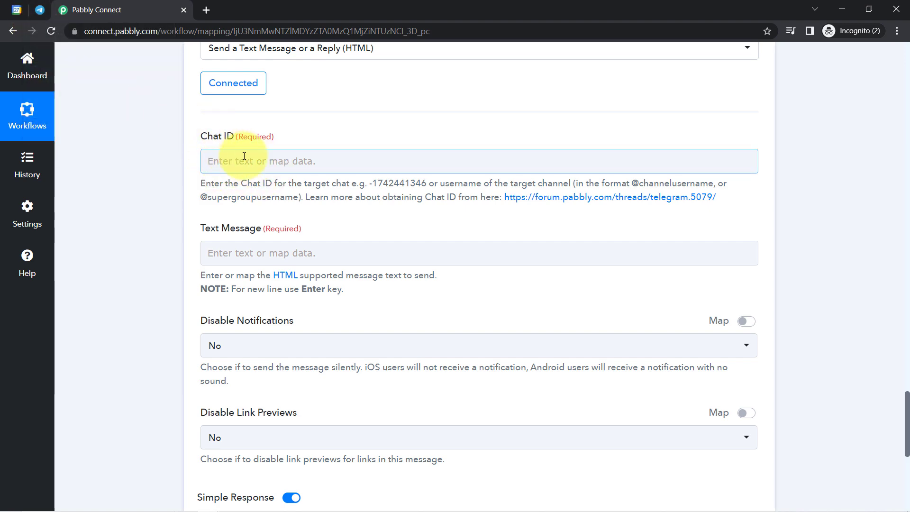
click(40, 9)
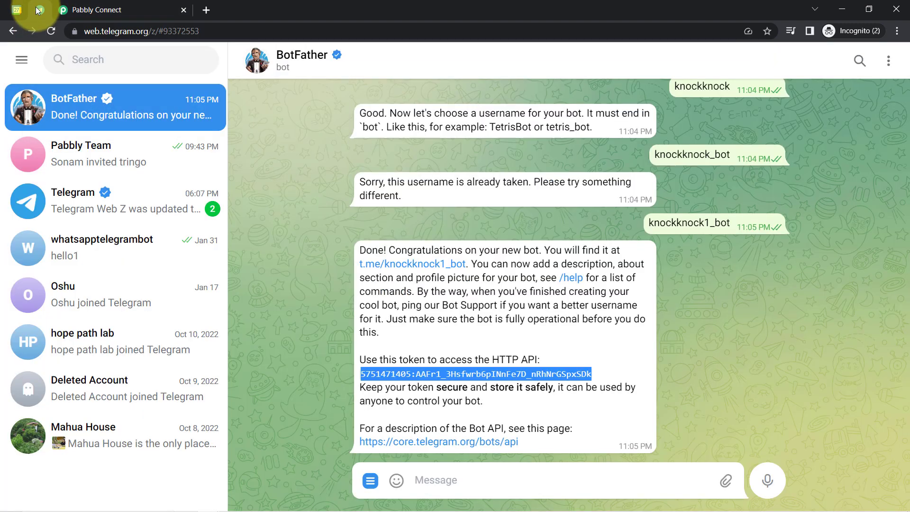
click(86, 157)
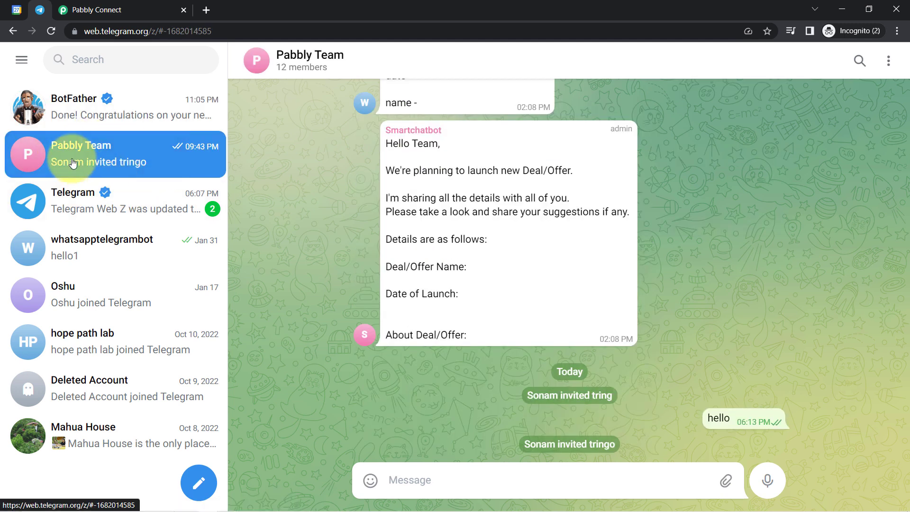
drag(211, 30, 165, 30)
key(ctrl+c)
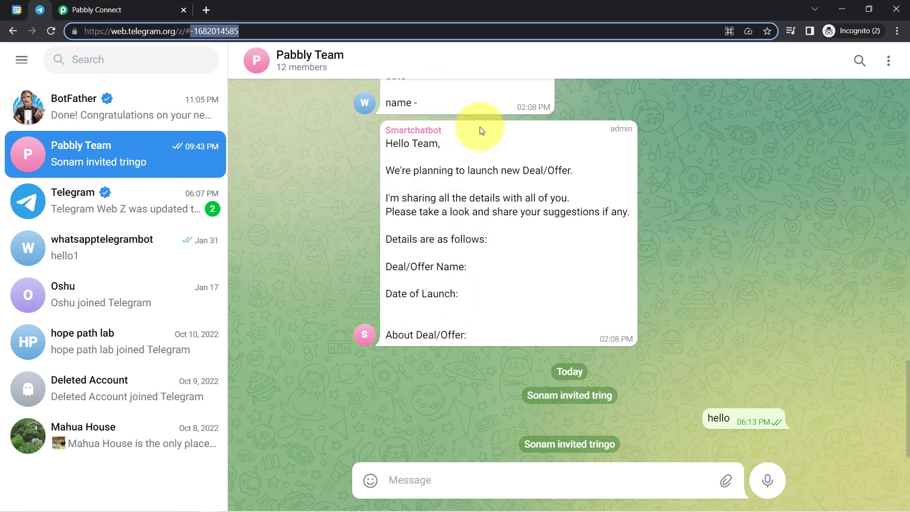
Step: Return to Pabbly Connect and paste the copied group chat ID into the Telegram Bot action's Chat ID field
click(95, 10)
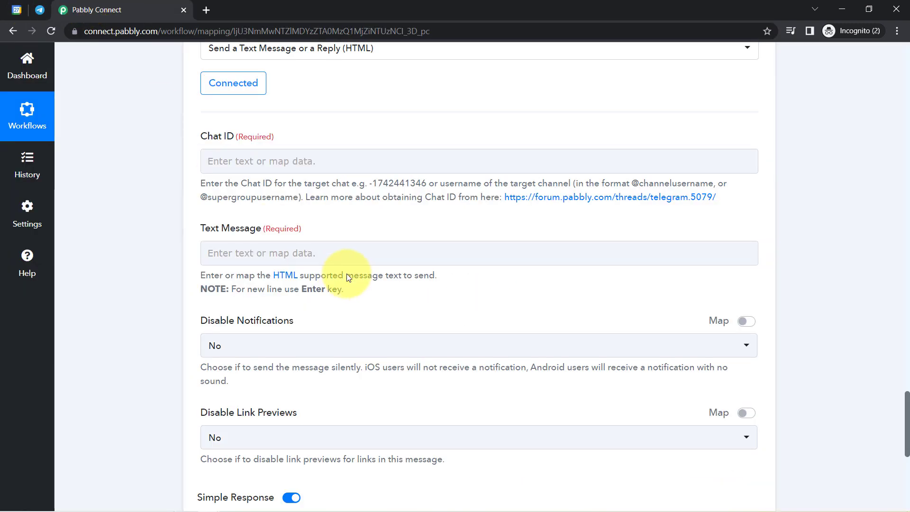
click(239, 154)
key(ctrl+v)
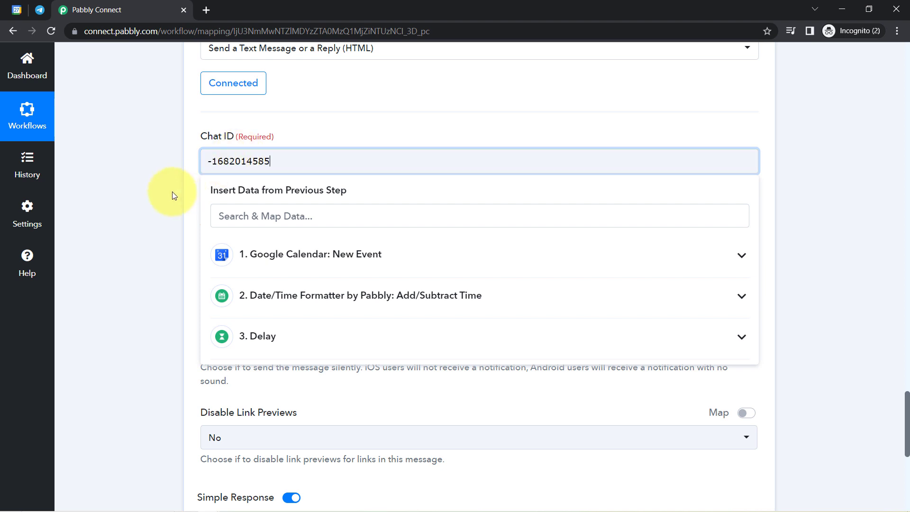
click(154, 200)
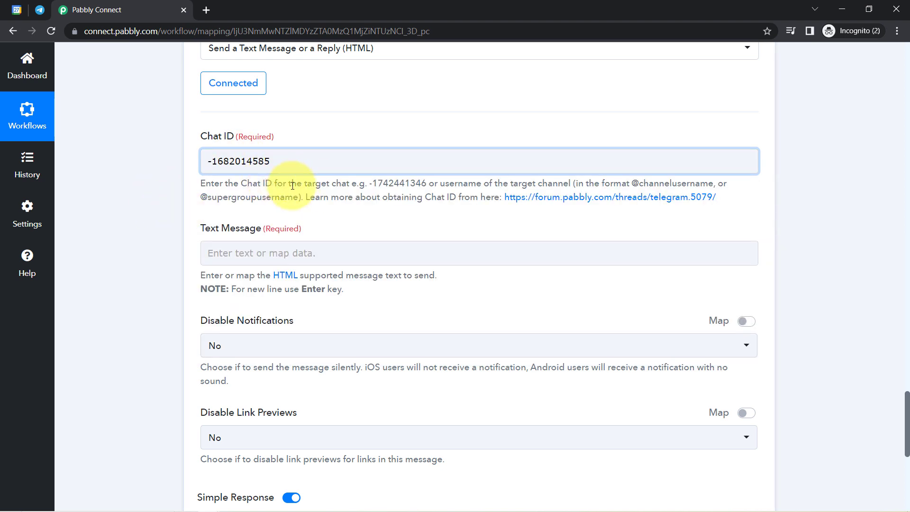
Step: Open the linked Pabbly forum thread on Telegram chat IDs and read how to obtain one and which prefix channels need
drag(265, 184, 420, 207)
click(439, 202)
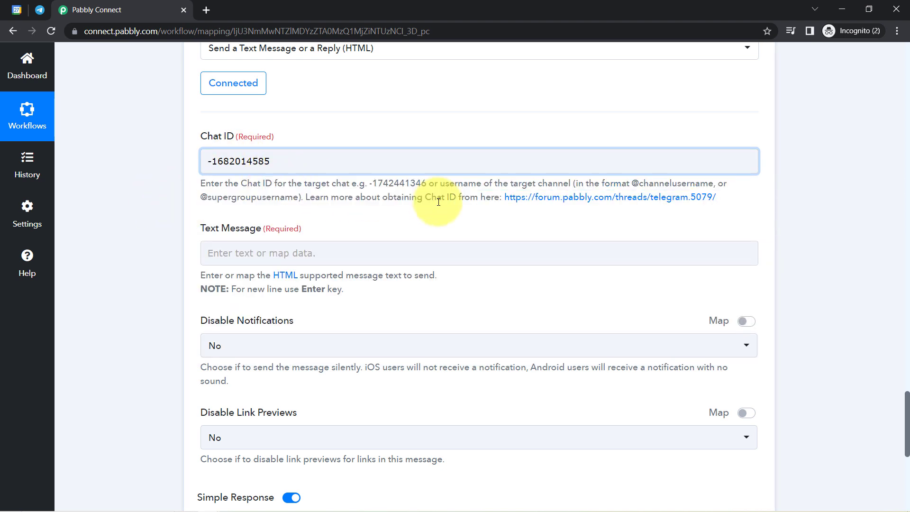
right_click(560, 198)
click(575, 209)
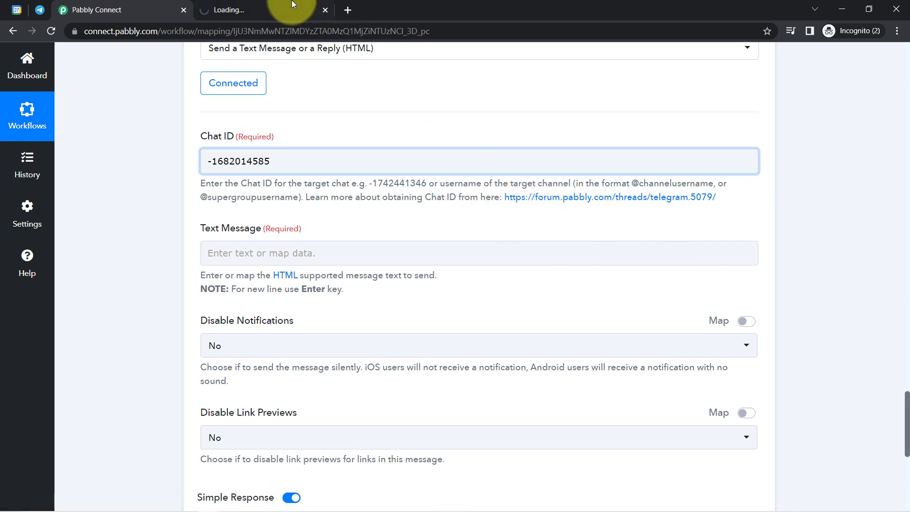
click(290, 10)
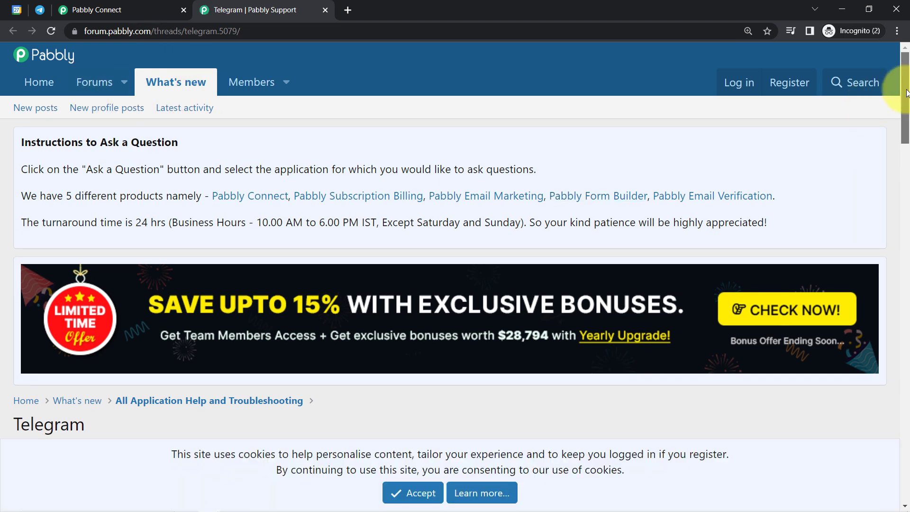
drag(906, 93, 907, 393)
drag(37, 134, 181, 139)
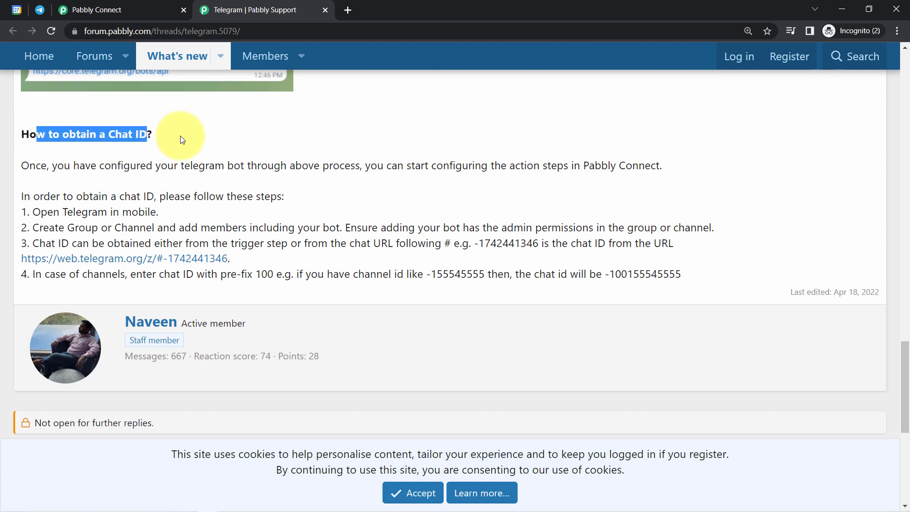
click(190, 137)
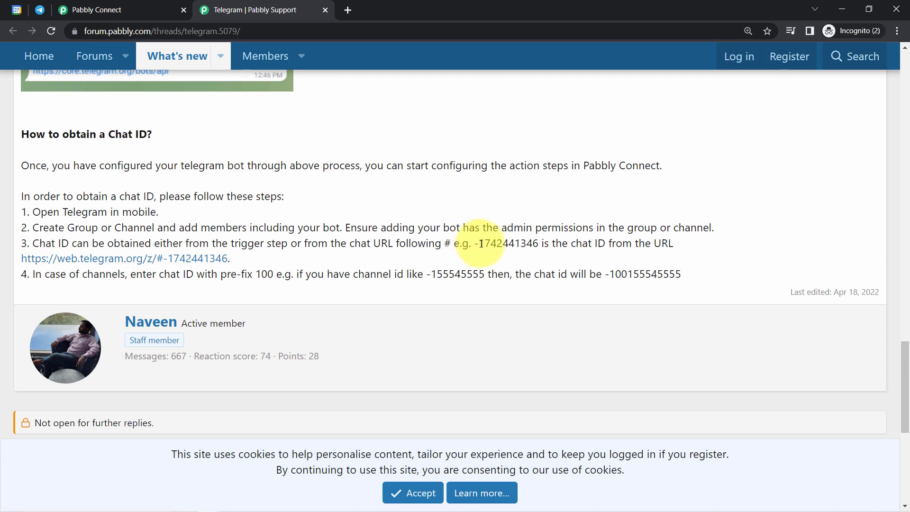
drag(475, 243, 539, 244)
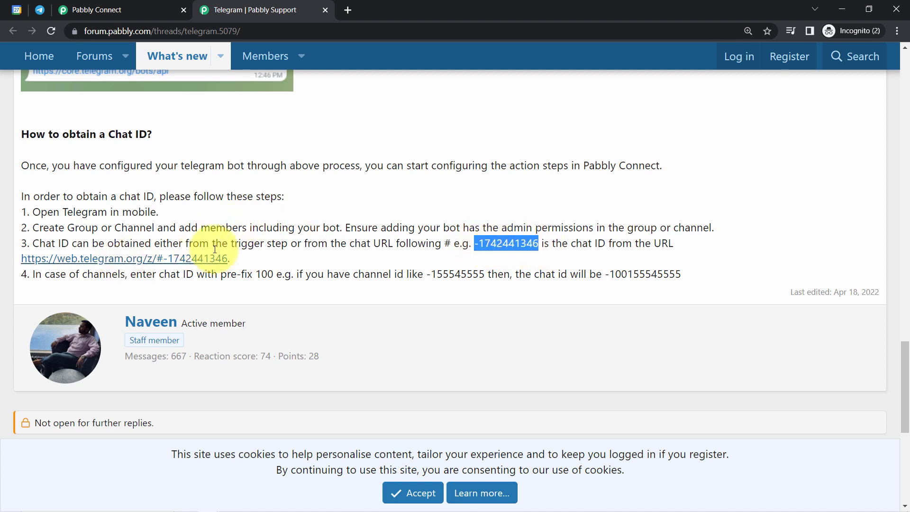
drag(60, 275, 273, 275)
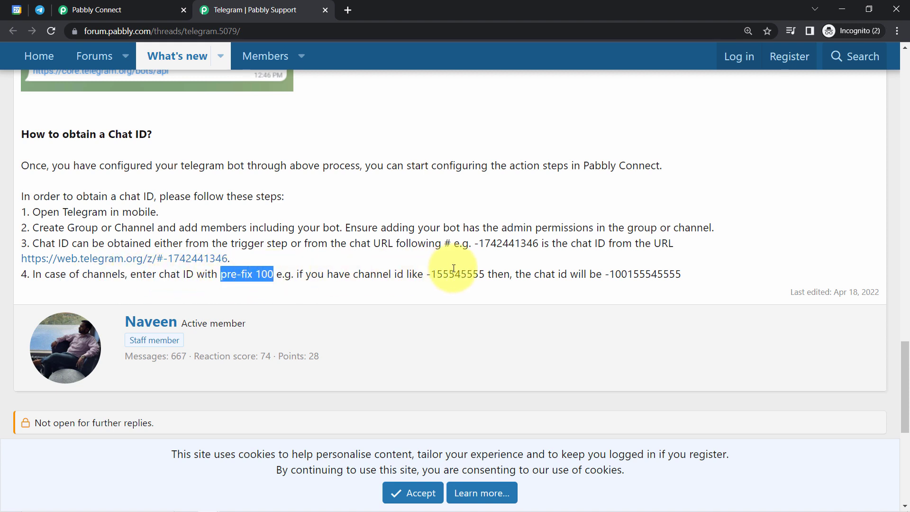
drag(431, 275, 489, 277)
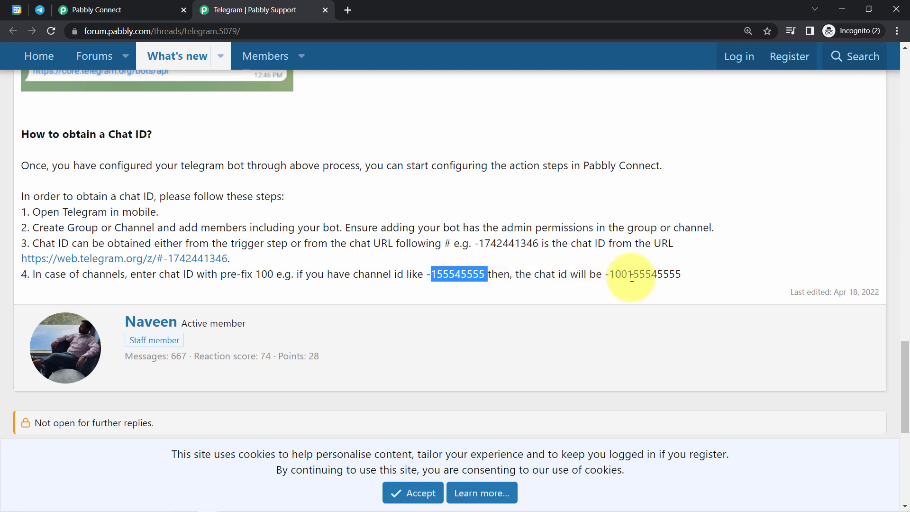
drag(700, 277, 592, 280)
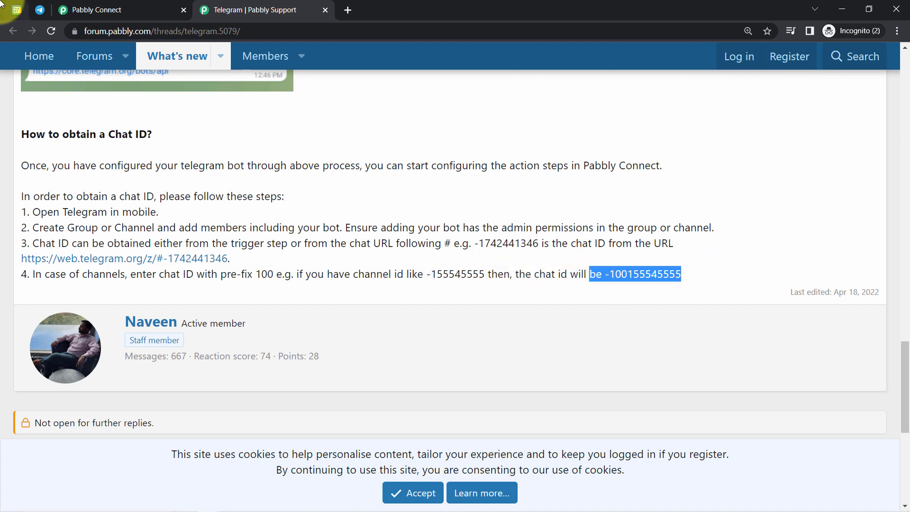
Step: Back in Pabbly Connect, insert the prefix 100 right after the minus sign of the Chat ID
click(88, 11)
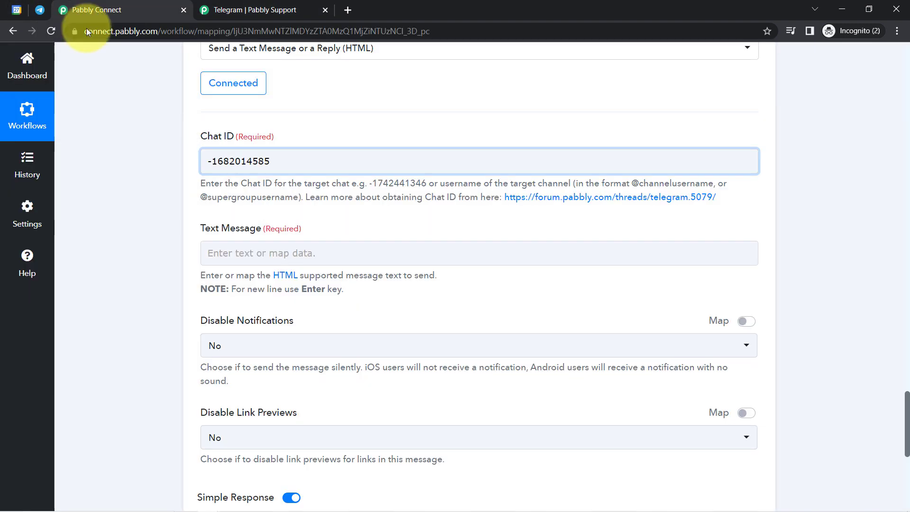
click(209, 166)
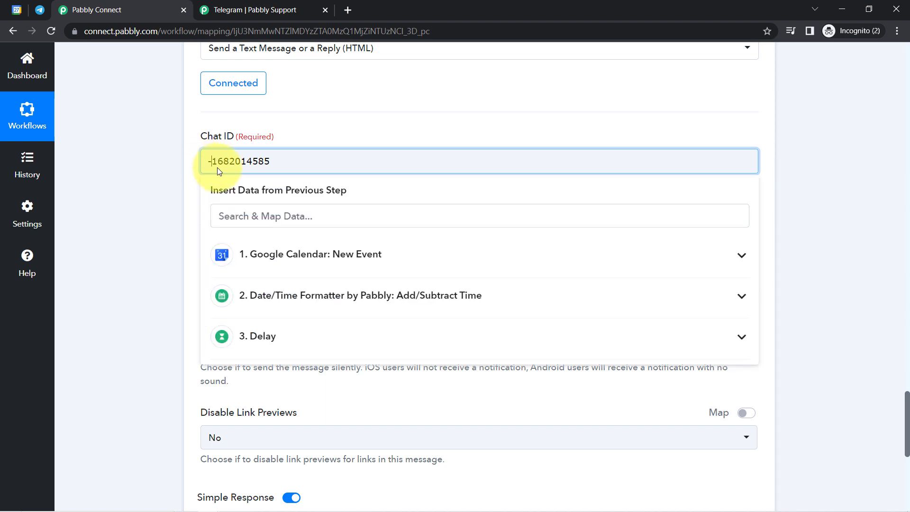
text(100)
click(184, 189)
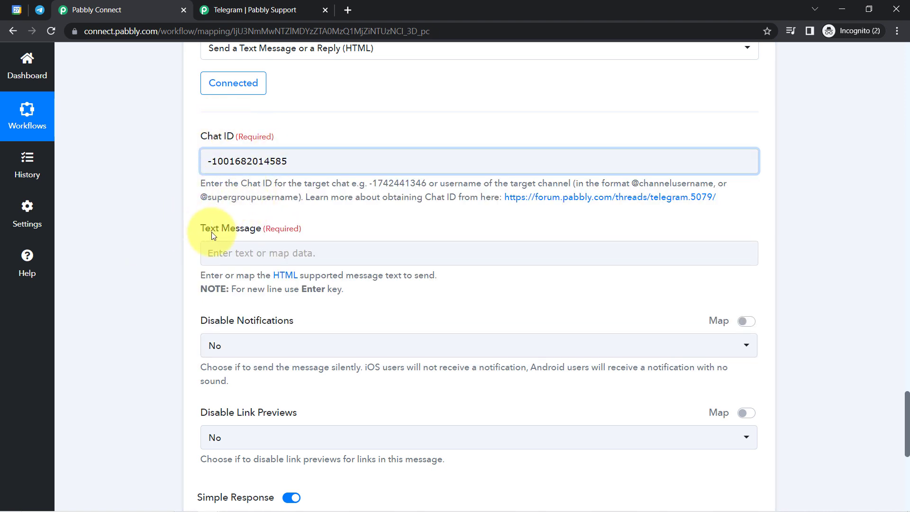
Step: Switch to Notepad, cut the prepared Car Auto-Expo reminder text and paste it into the Telegram action's Text Message field
drag(204, 230, 259, 236)
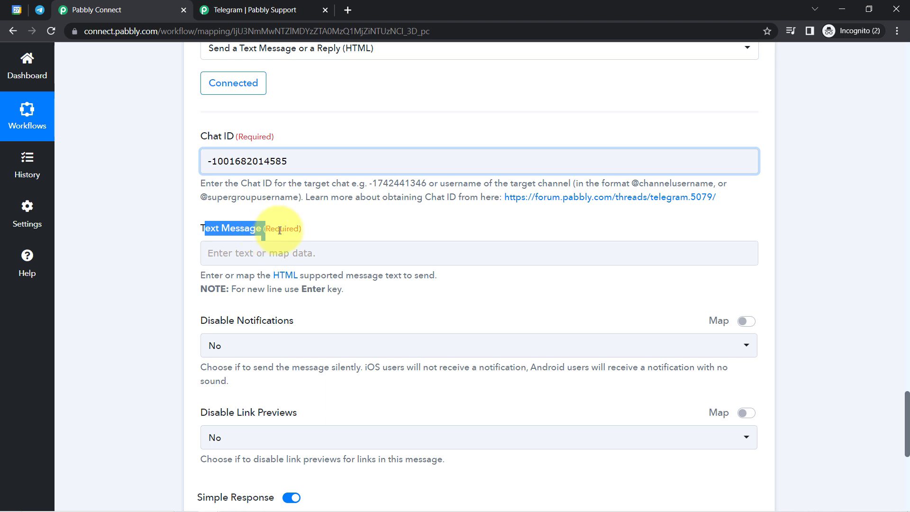
drag(905, 412, 907, 443)
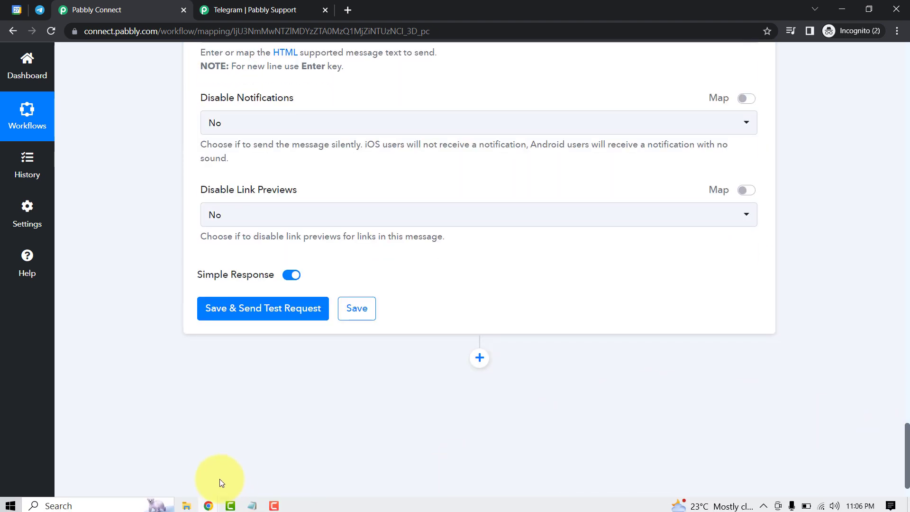
click(253, 502)
click(286, 327)
key(ctrl+a)
key(ctrl+x)
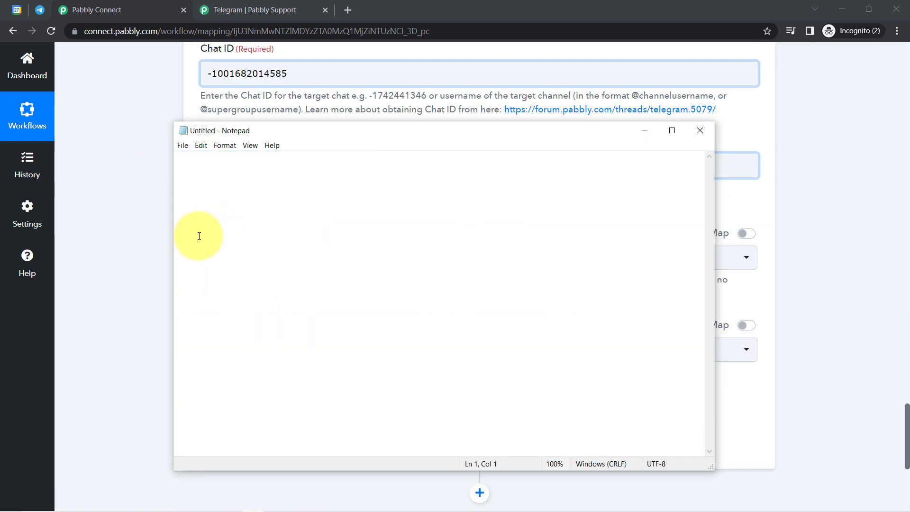
click(146, 259)
click(271, 167)
key(ctrl+v)
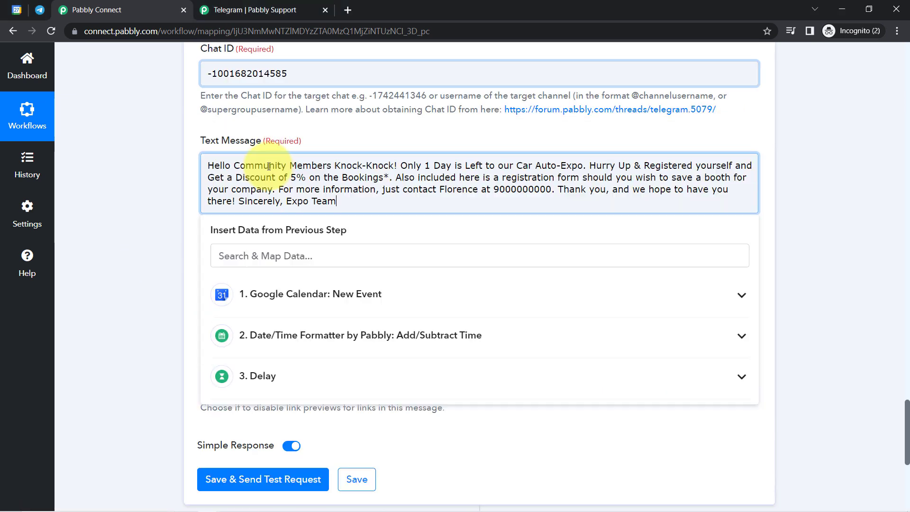
Step: Add a comma after "Hello Community Members" and set the greeting and "Knock-Knock!" apart as separate paragraphs with blank lines
click(332, 166)
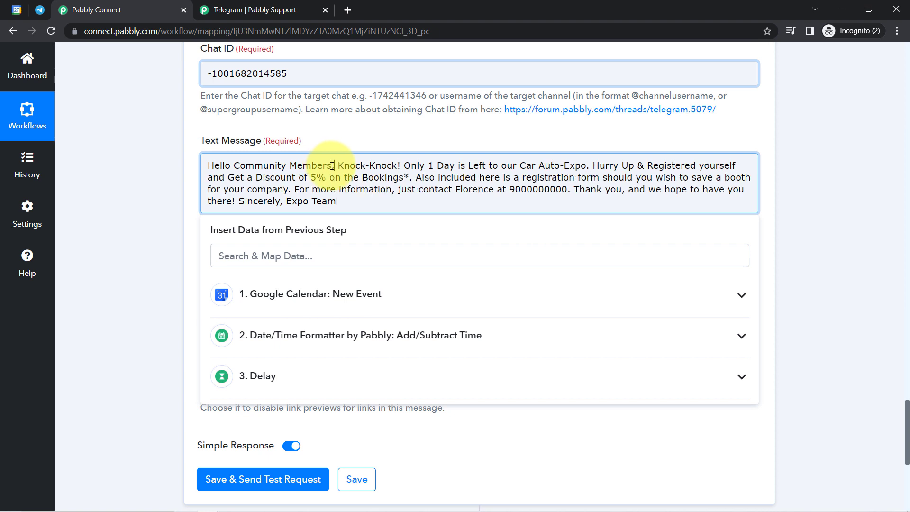
key(Return)
key(Return)
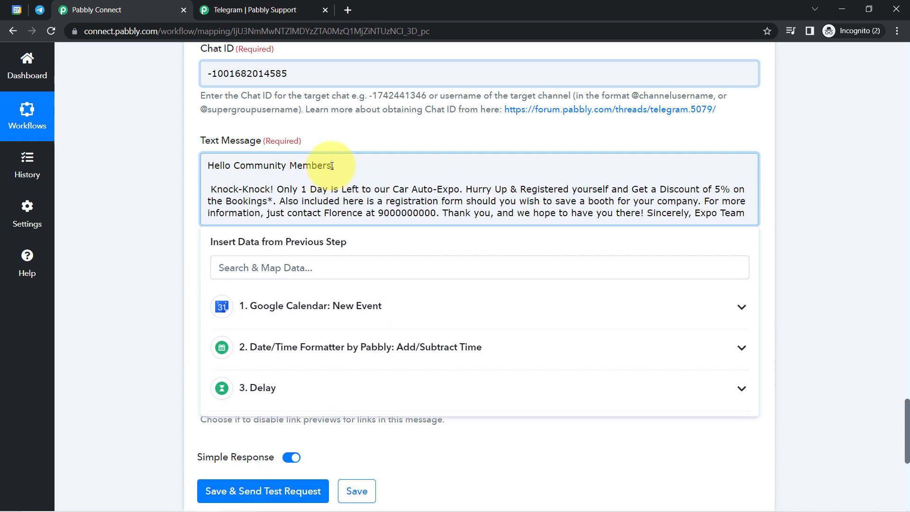
key(Delete)
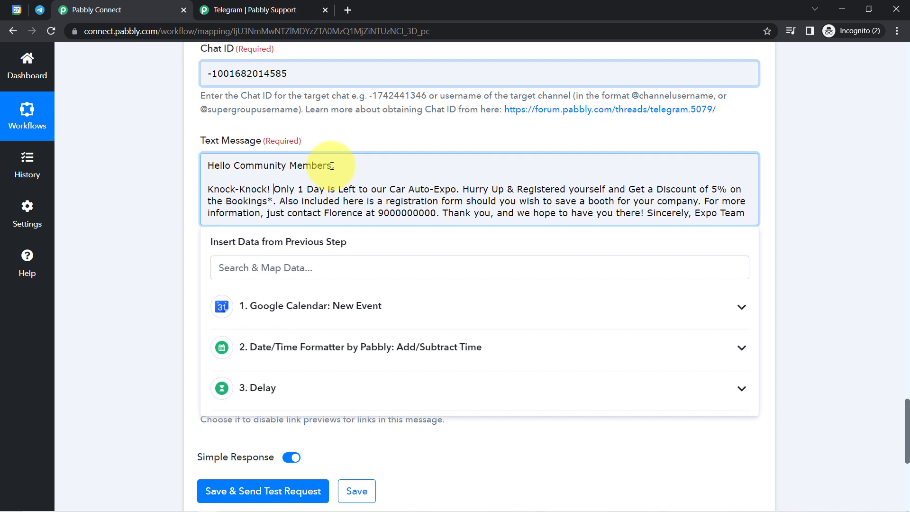
key(Return)
key(Return)
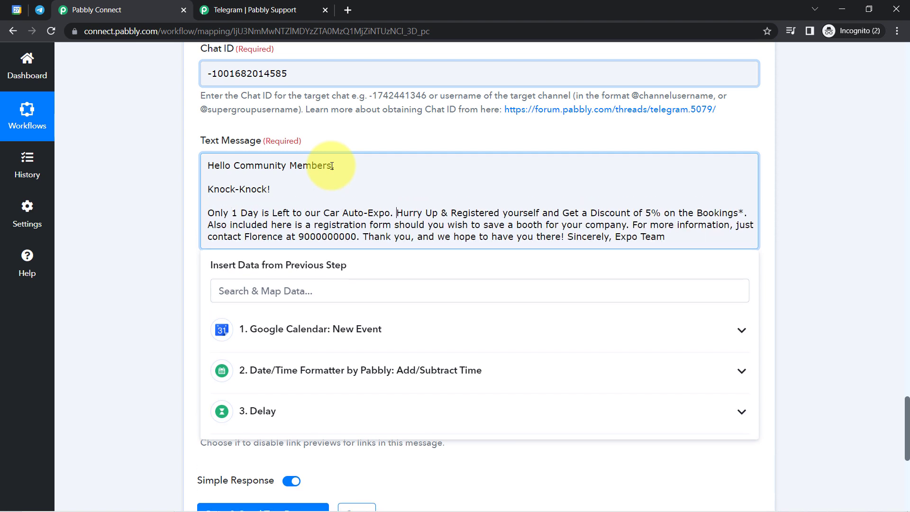
Step: Add paragraph breaks with one blank line after the "Car Auto-Expo.", "Bookings*." and "for your company." sentences
key(Return)
key(Return)
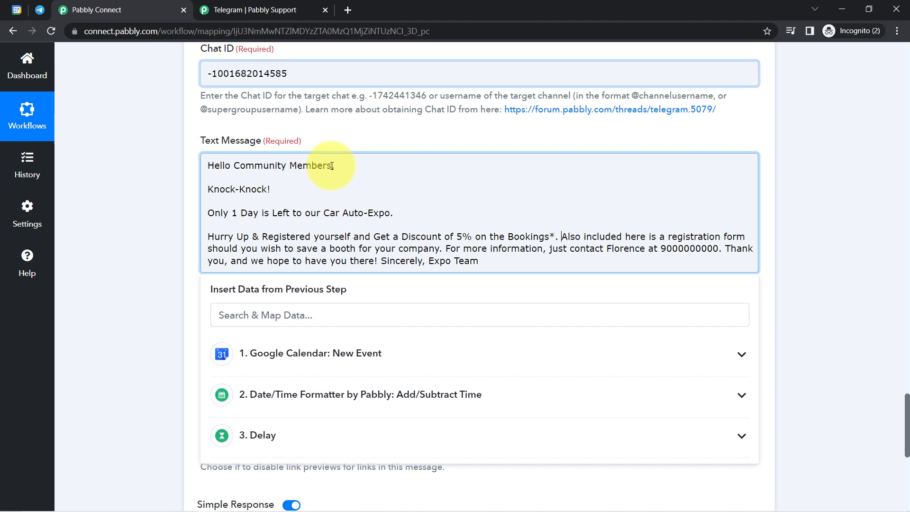
key(Return)
key(Return)
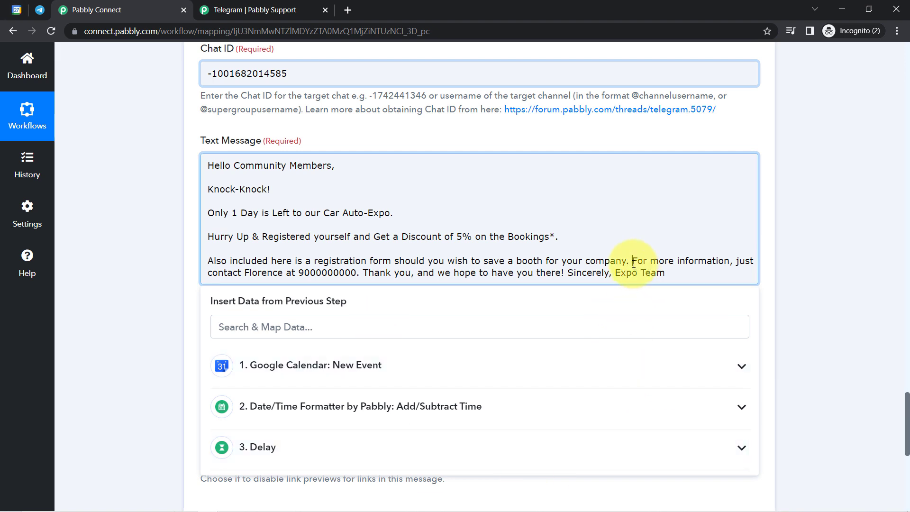
key(Return)
key(Return)
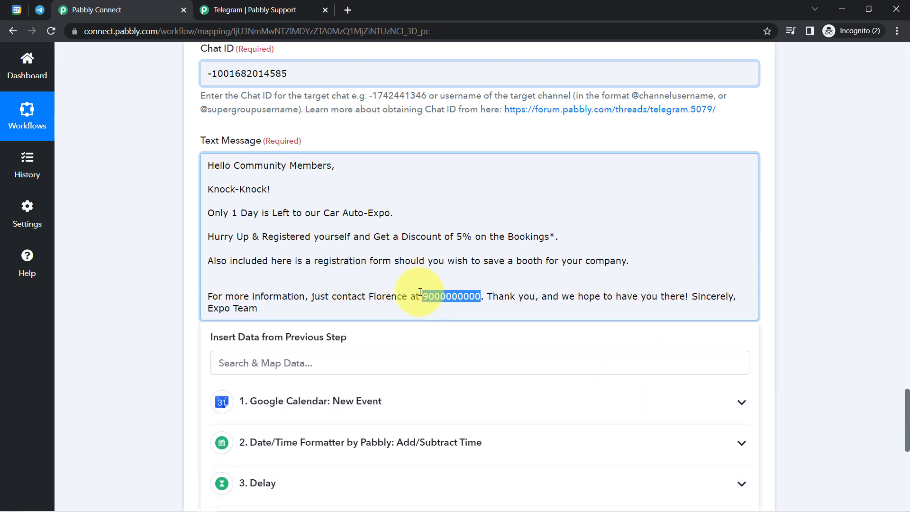
key(BackSpace)
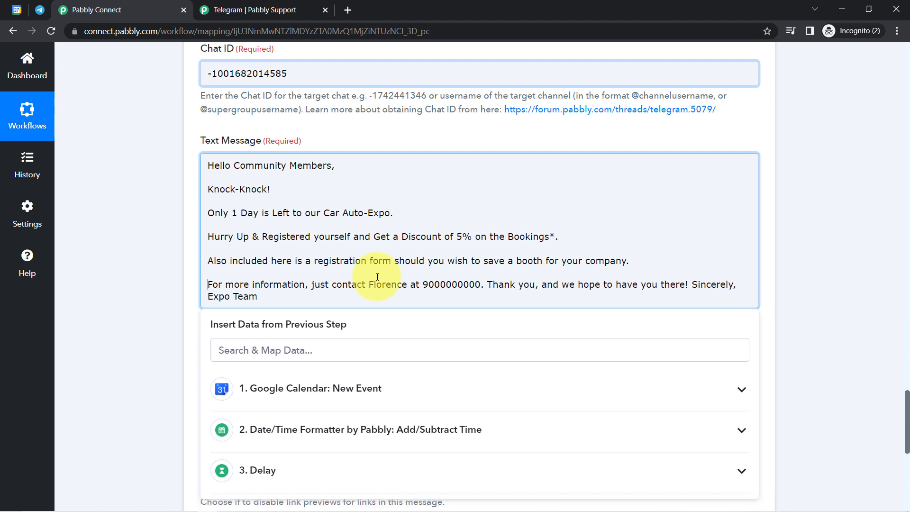
Step: Break the message ending into separate paragraphs for the contact line, the thank-you line and "Sincerely, Expo Team"
click(487, 284)
key(Return)
key(Return)
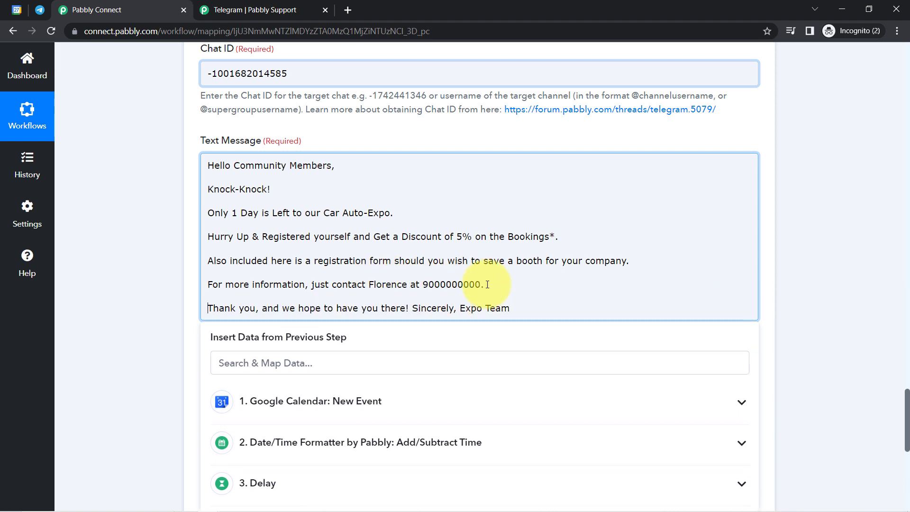
drag(358, 308, 487, 309)
click(487, 309)
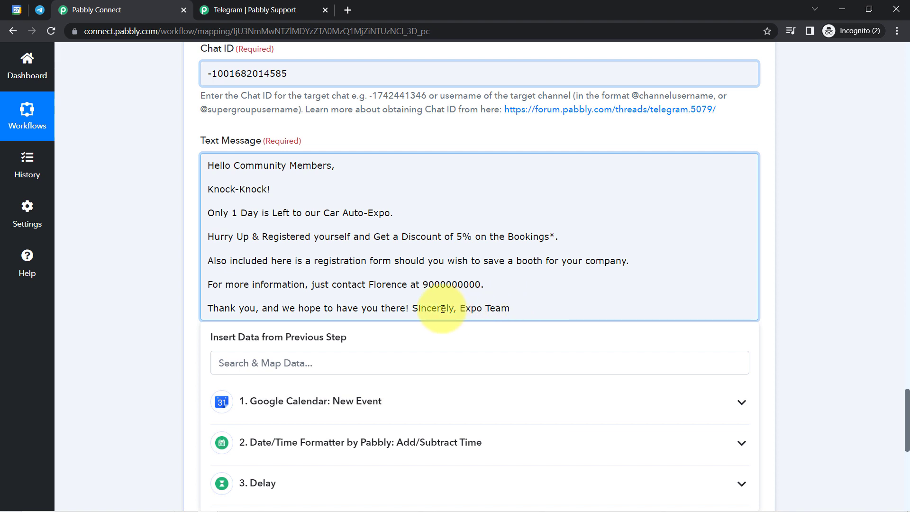
key(Return)
key(Return)
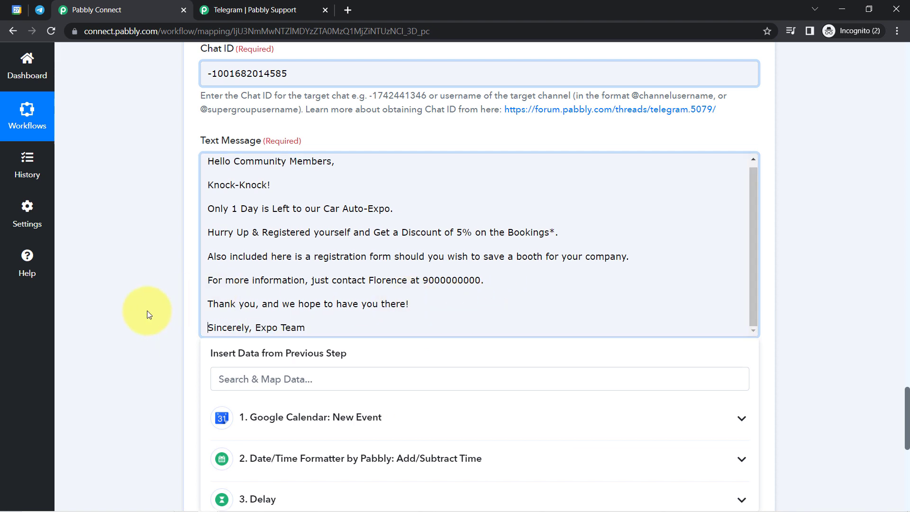
click(182, 296)
drag(200, 154, 208, 256)
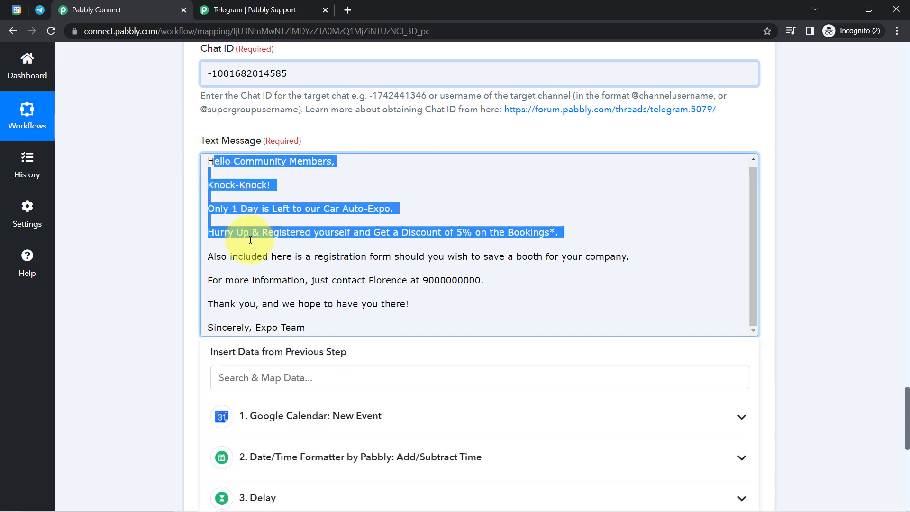
Step: Make the "Only 1 Day is Left to our Car Auto-Expo." line bold in the Telegram action's text message
triple_click(235, 208)
key(ctrl+b)
click(199, 227)
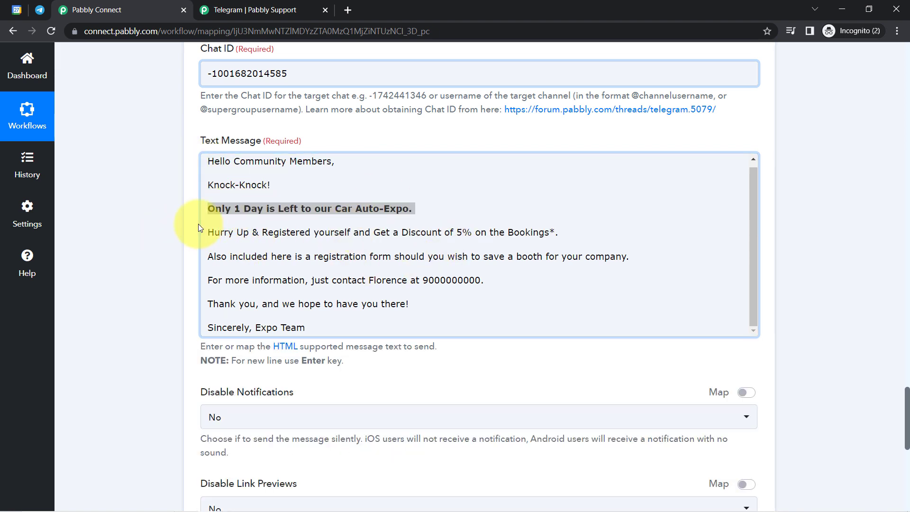
click(209, 254)
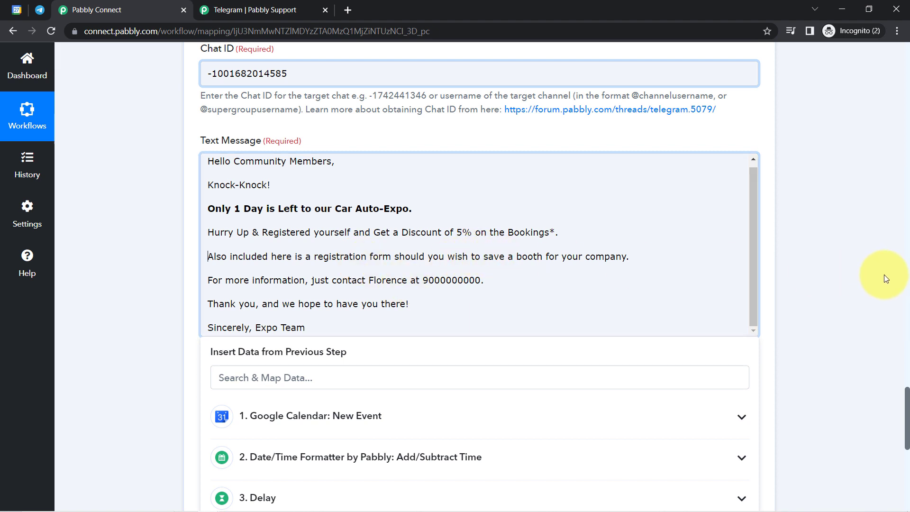
Step: Check the delayed-until date and time in the Delay step's response, and save and send a test request from the Telegram Bot action
click(906, 403)
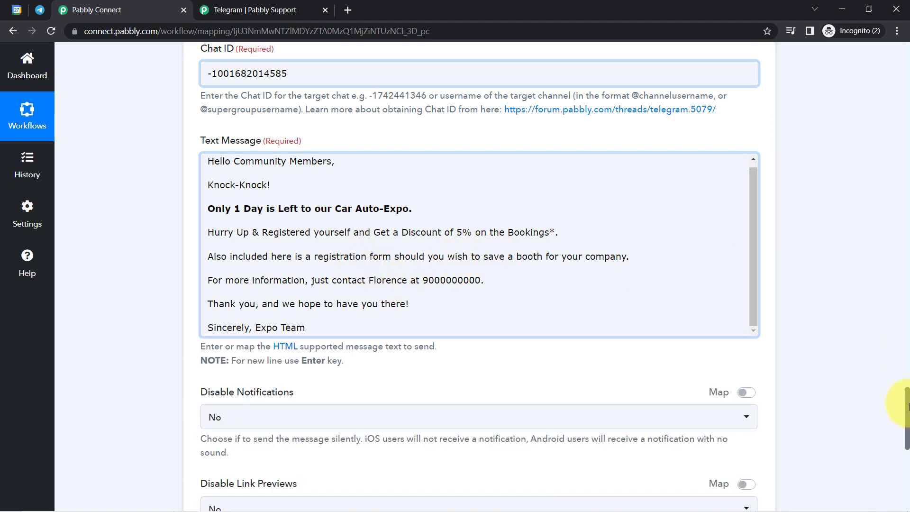
drag(906, 403, 890, 315)
click(530, 310)
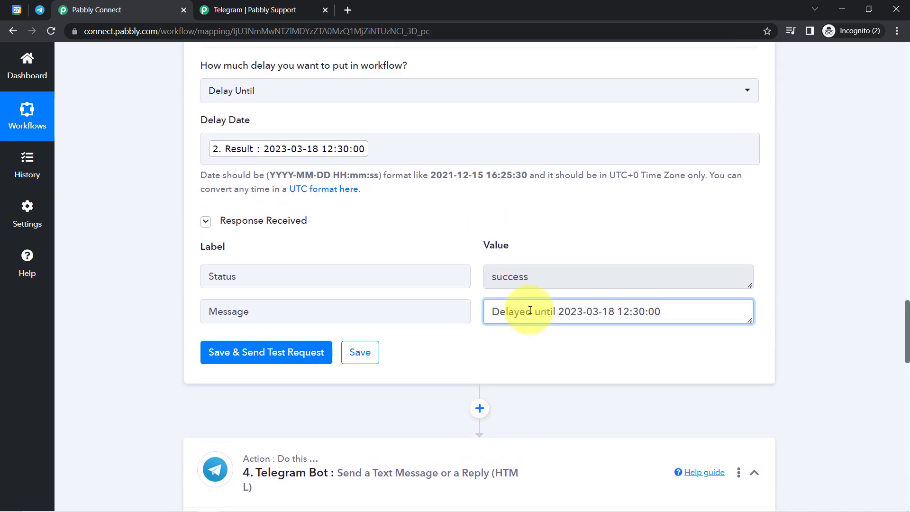
click(594, 318)
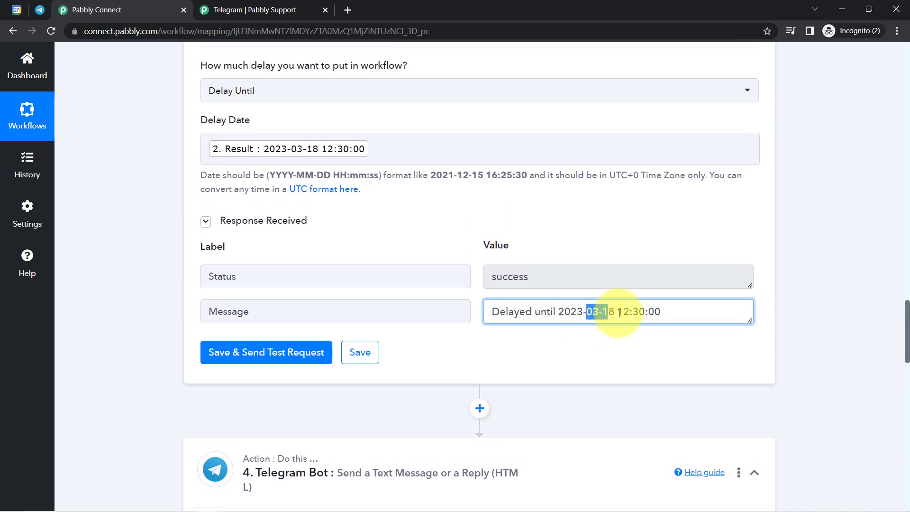
drag(639, 313, 640, 314)
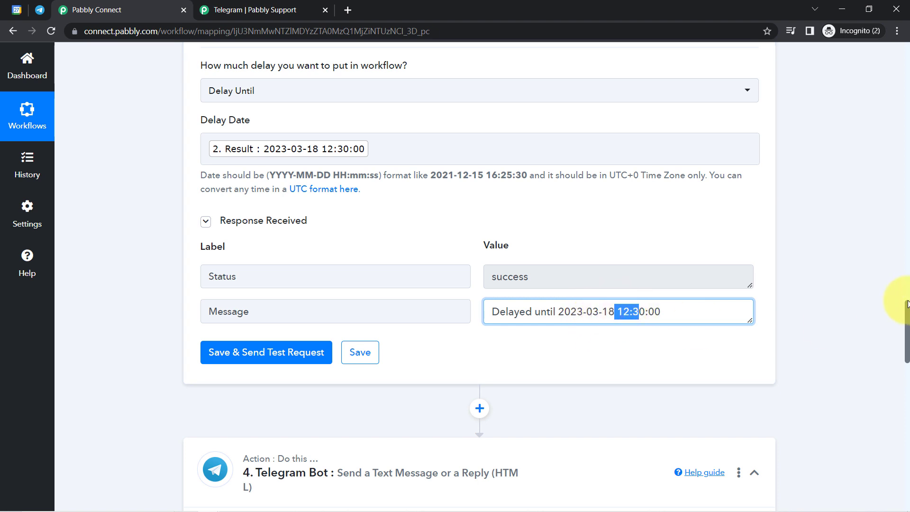
drag(907, 304, 893, 443)
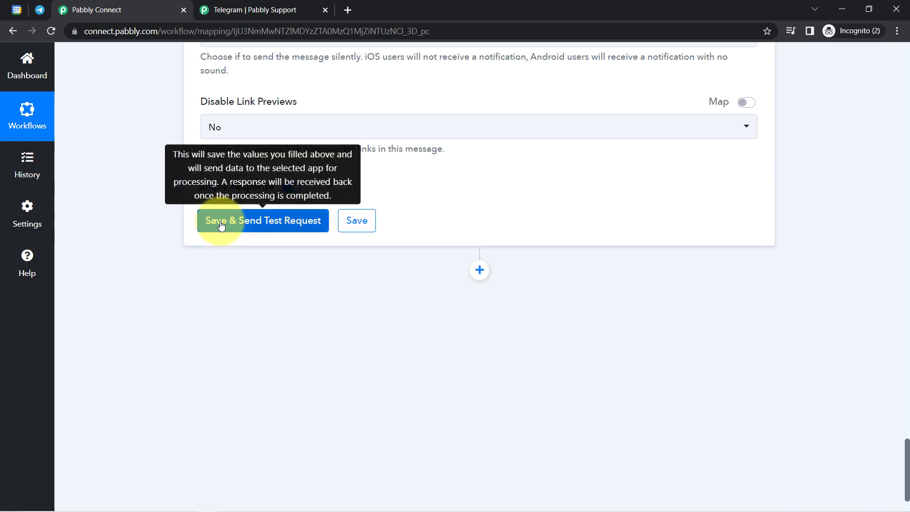
click(228, 232)
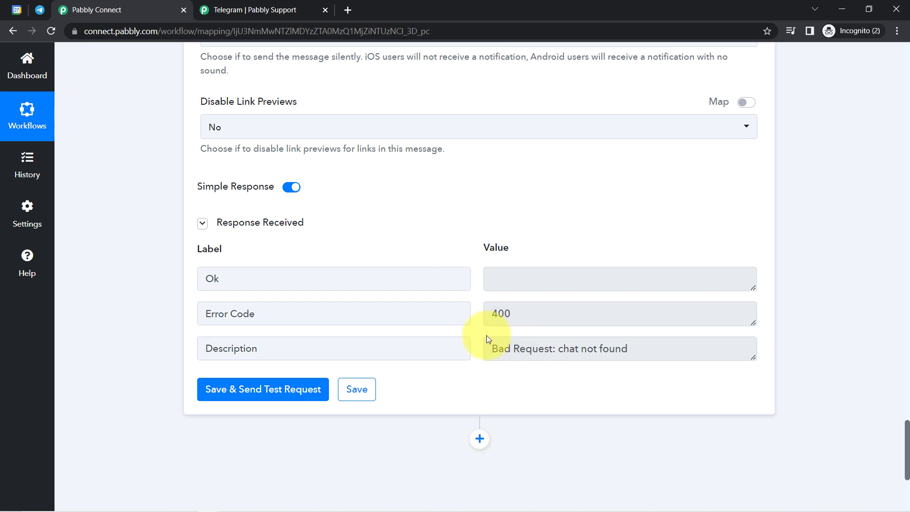
Step: Switch to Telegram, look up the username knockknock1_bot in the BotFather chat and add the knockknock bot to the Pabbly Team group
click(40, 9)
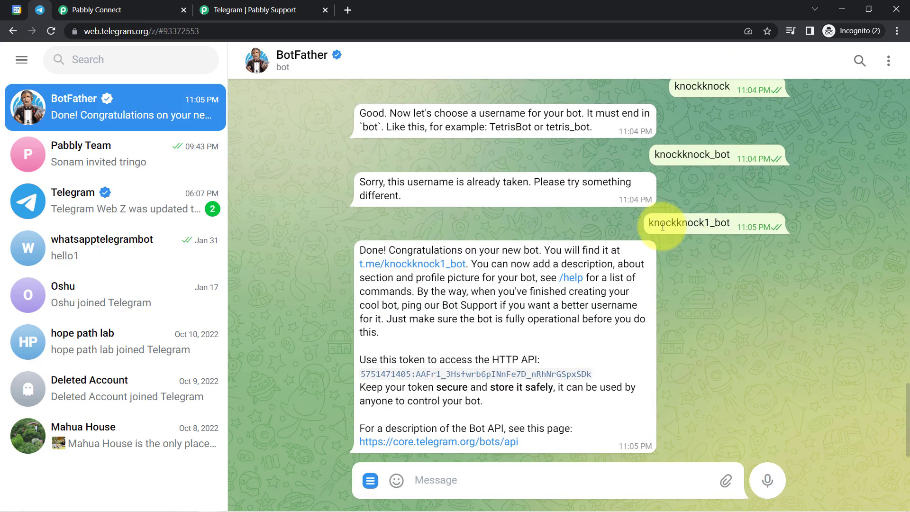
drag(651, 223, 721, 224)
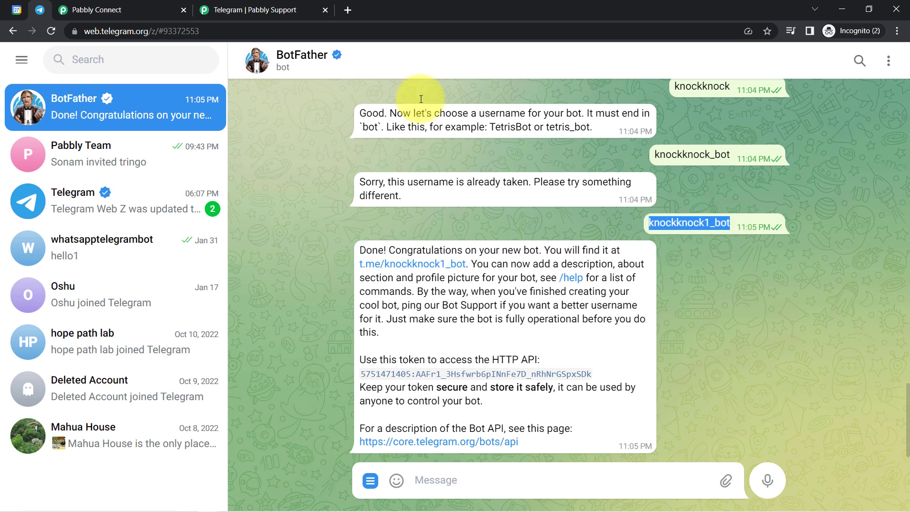
click(66, 150)
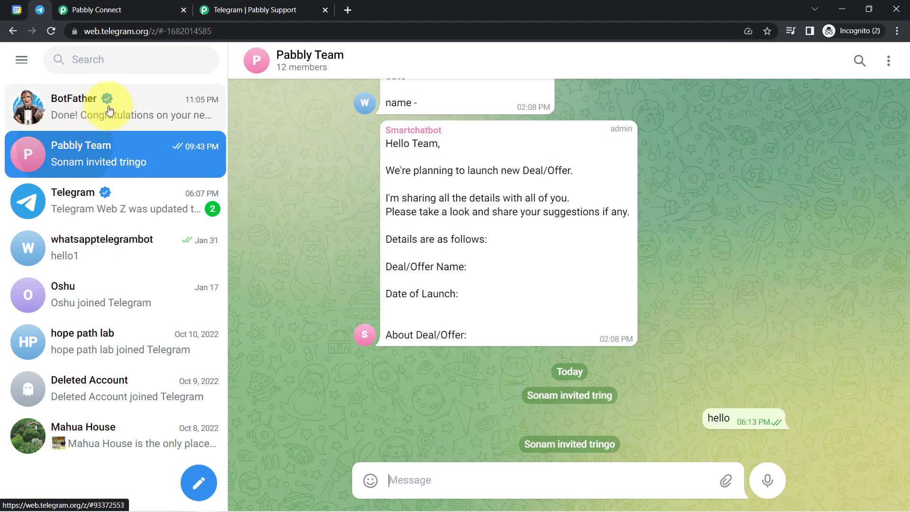
click(308, 60)
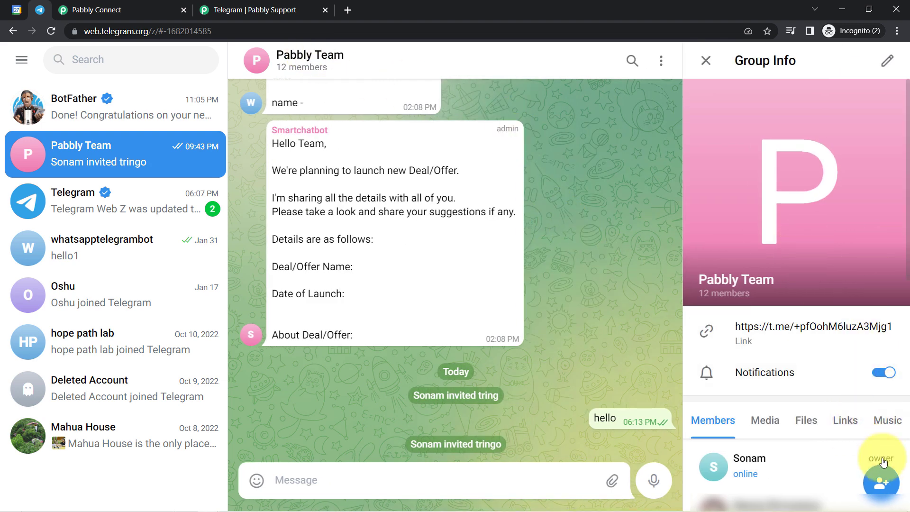
click(877, 480)
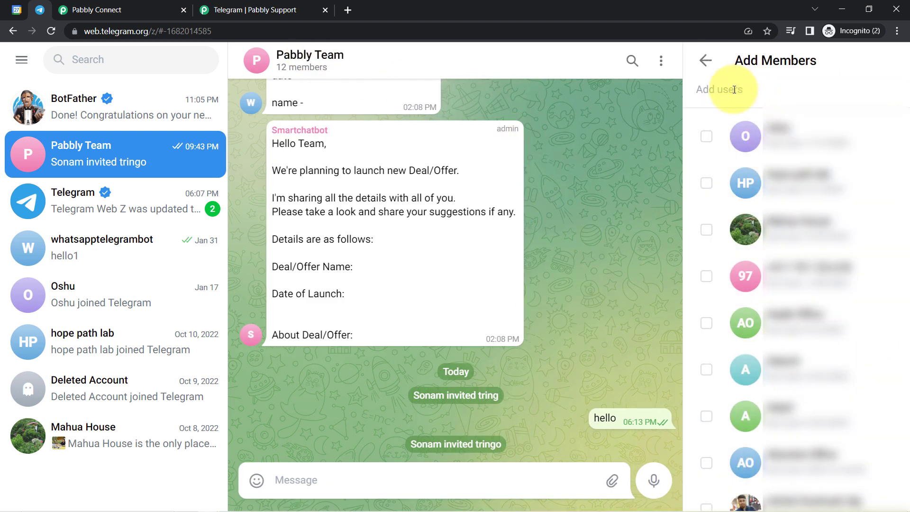
text(knockknock1_bot)
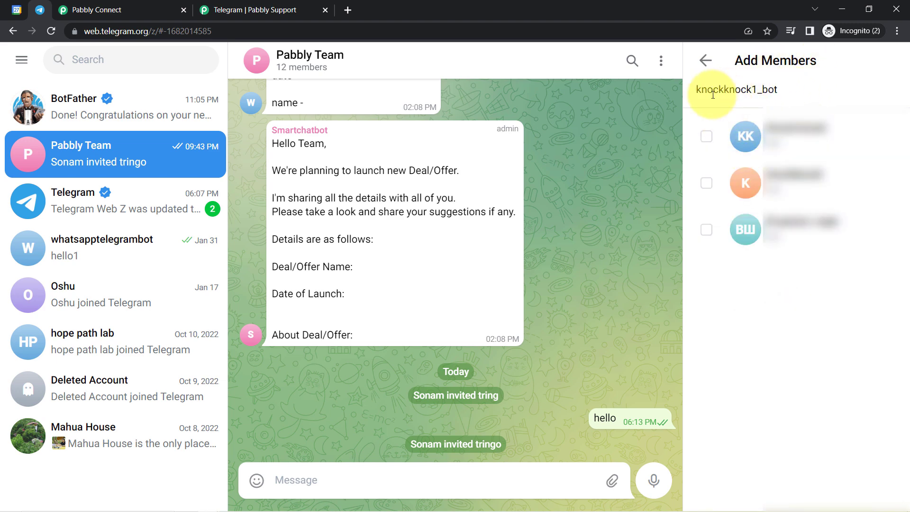
drag(731, 90, 762, 92)
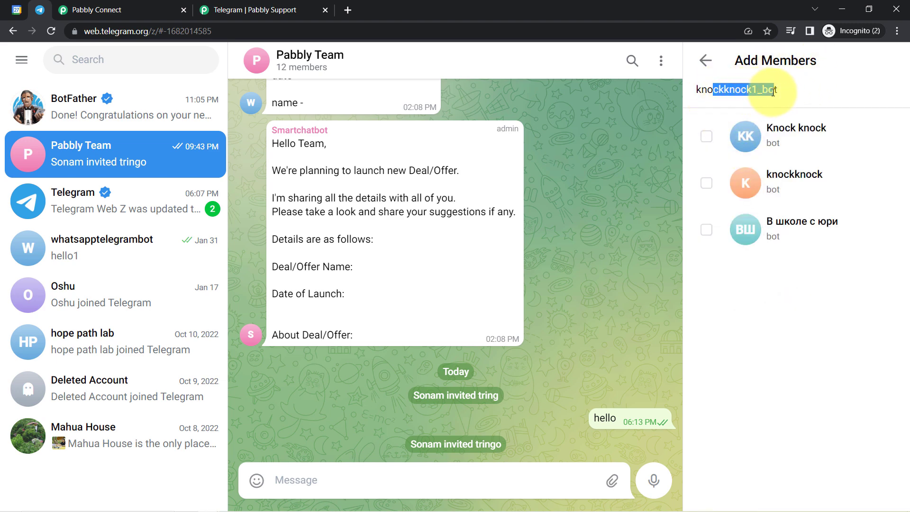
click(801, 180)
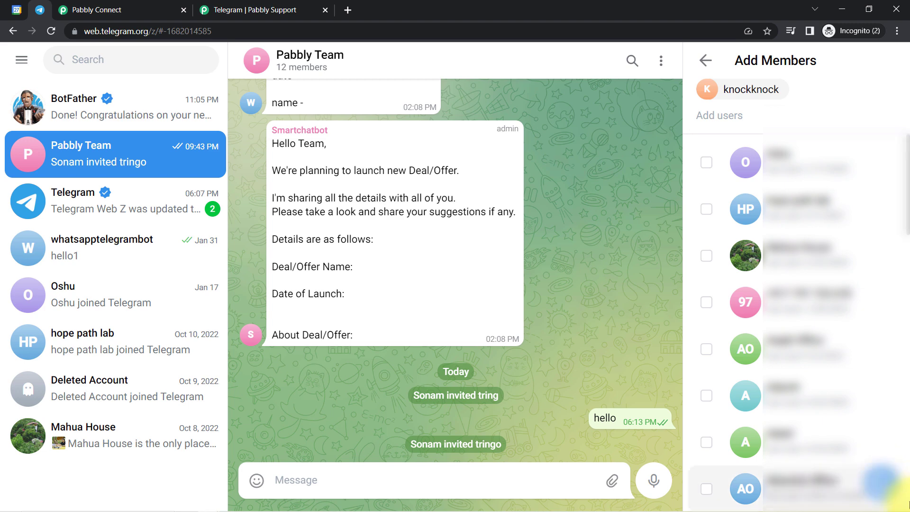
click(881, 486)
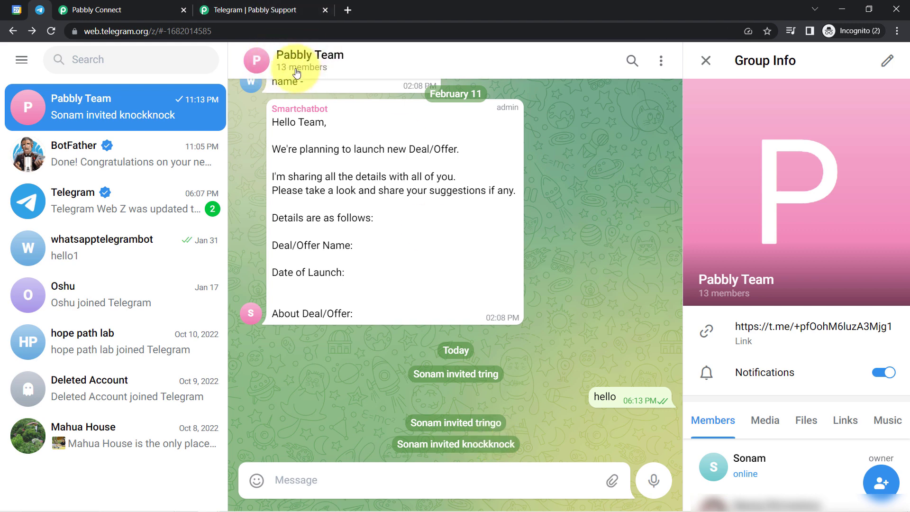
Step: Check the bot's role in the Pabbly Team member list, and resend the Telegram action's test request from Pabbly Connect
click(706, 60)
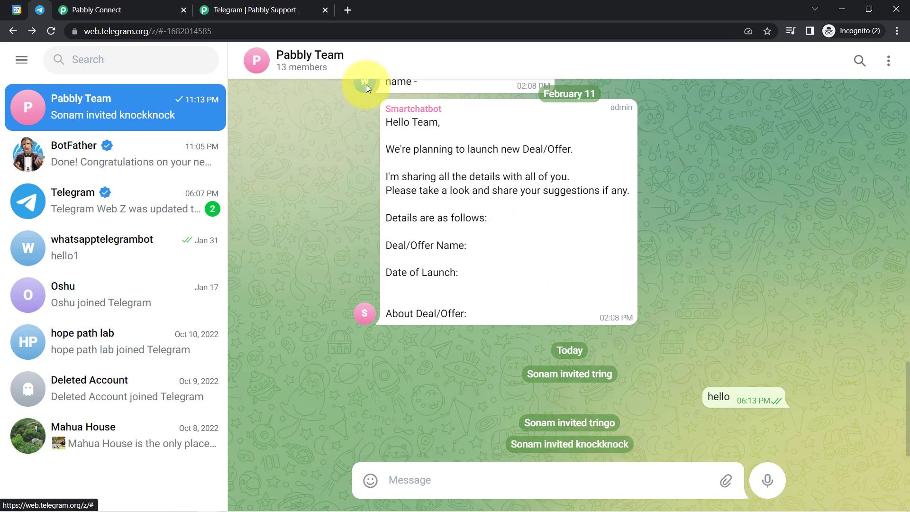
click(309, 67)
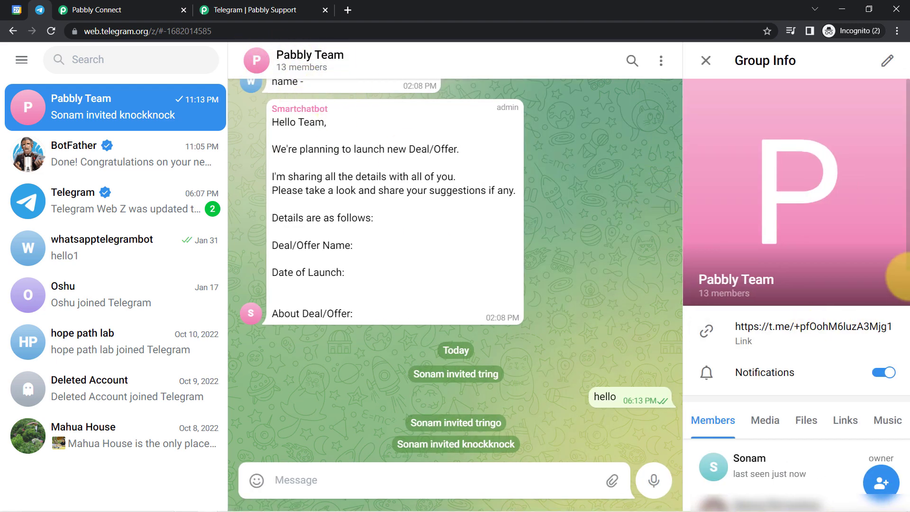
scroll(901, 265, down, 5)
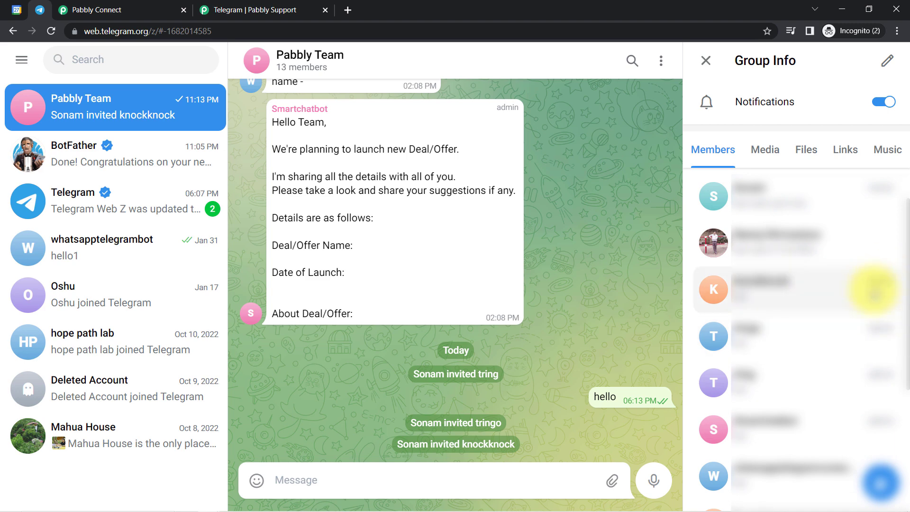
click(142, 9)
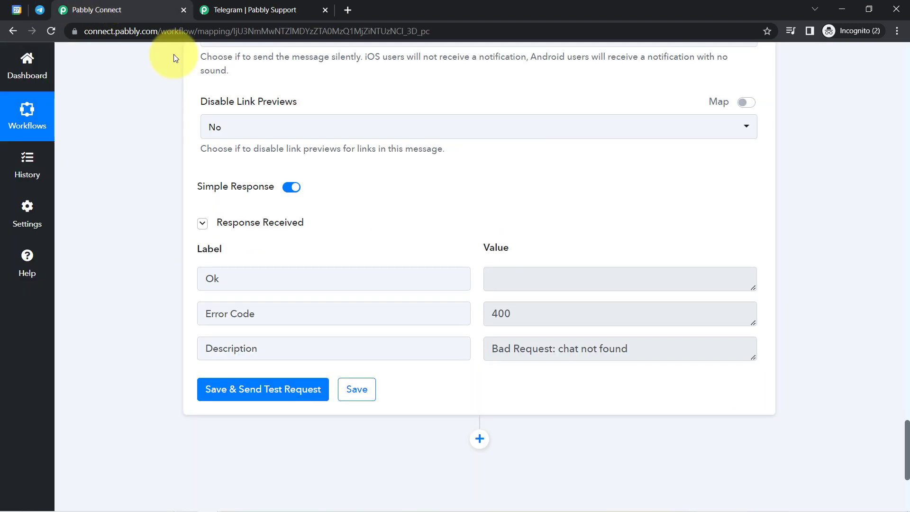
click(247, 390)
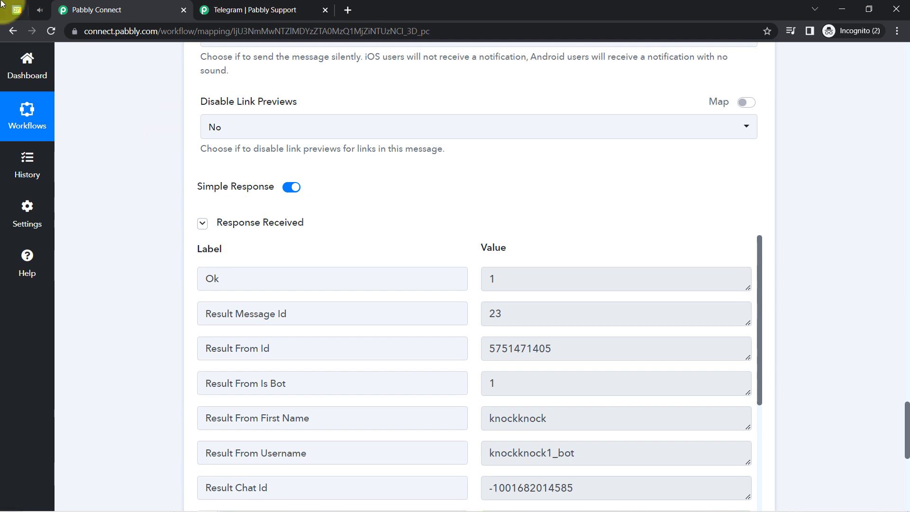
Step: Read the bot's reminder in the Pabbly Team group on Telegram line by line, and view the March 2023 events in Google Calendar
click(42, 10)
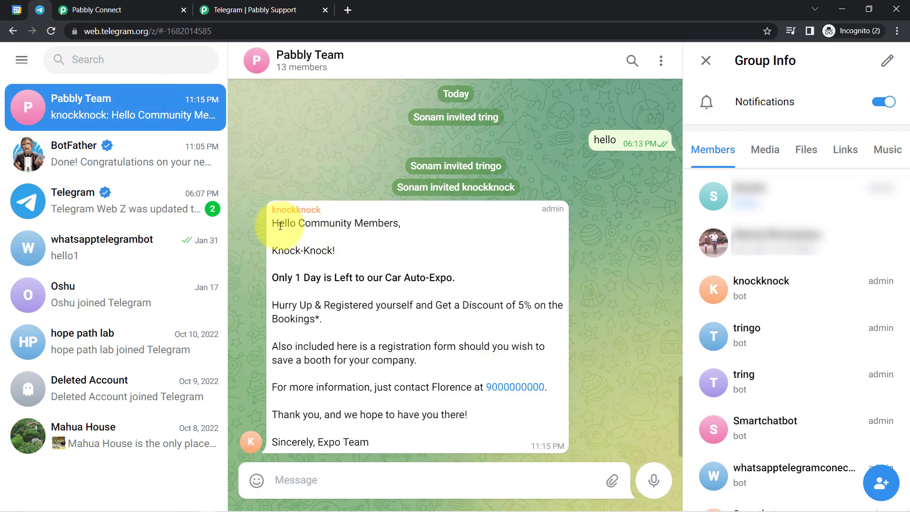
drag(280, 226, 397, 224)
drag(301, 247, 322, 247)
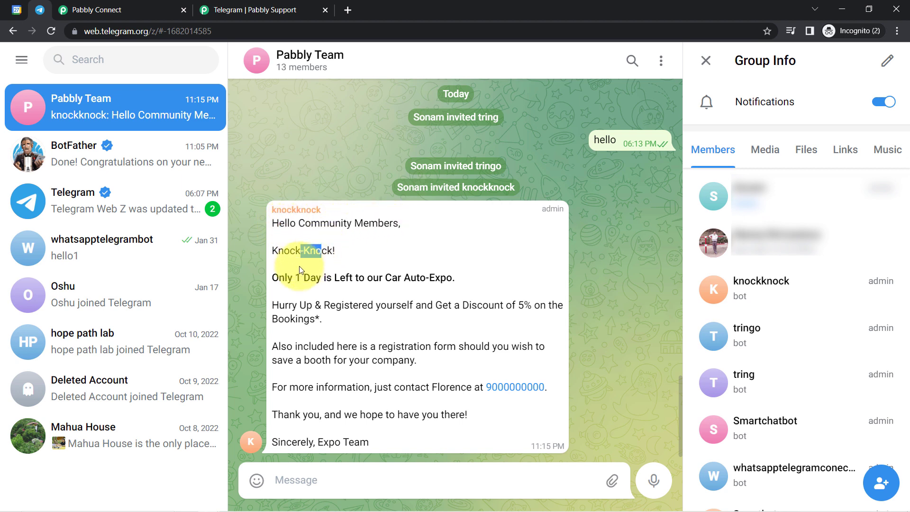
drag(285, 277, 453, 283)
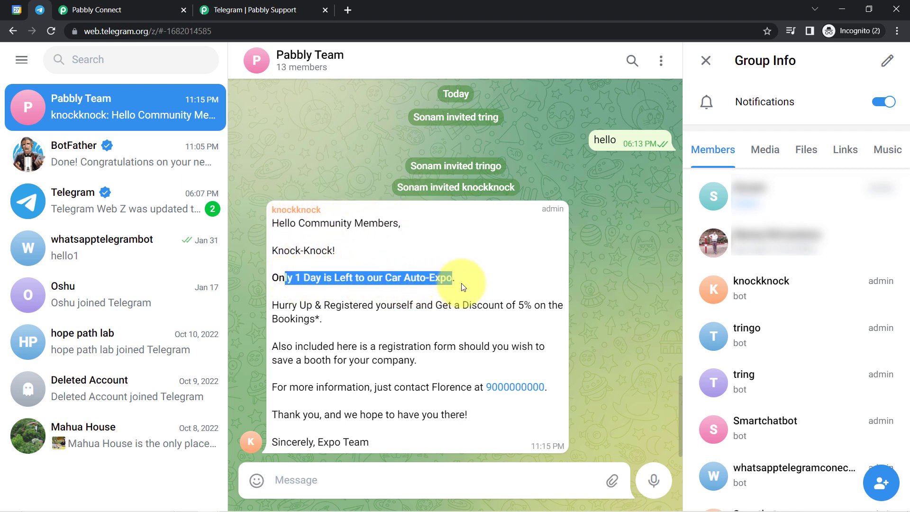
click(463, 287)
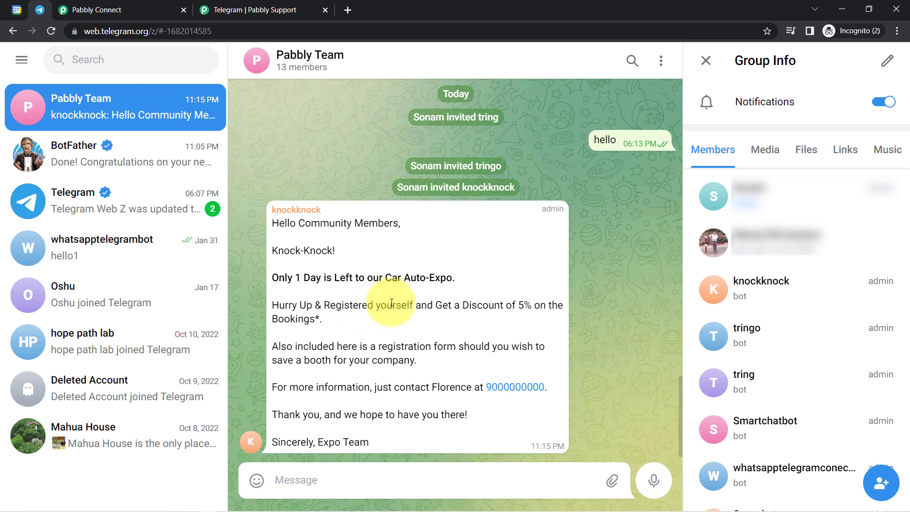
drag(435, 306, 532, 346)
click(514, 364)
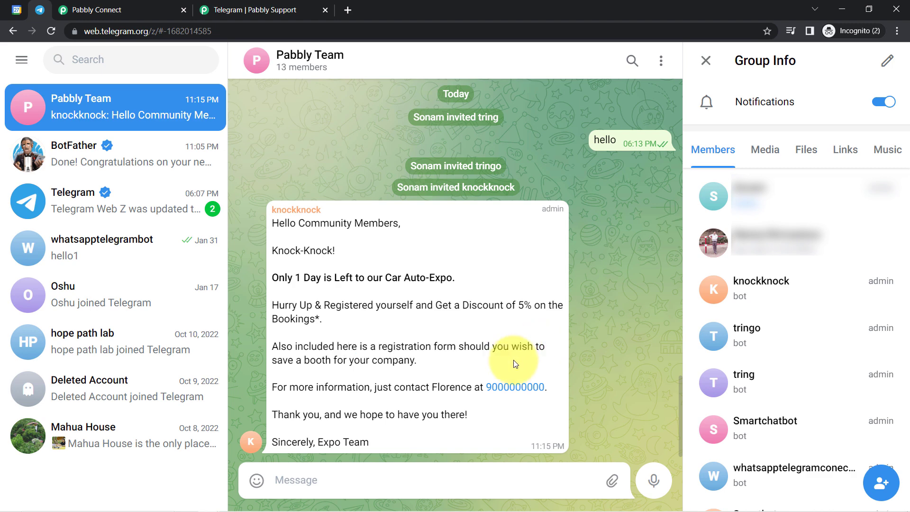
drag(302, 361, 405, 354)
click(353, 370)
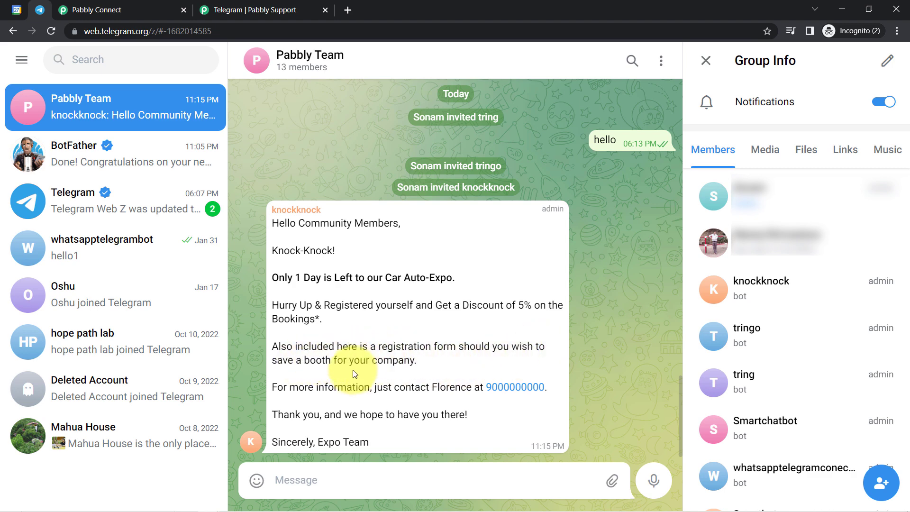
drag(355, 387, 316, 387)
drag(291, 415, 457, 414)
click(417, 430)
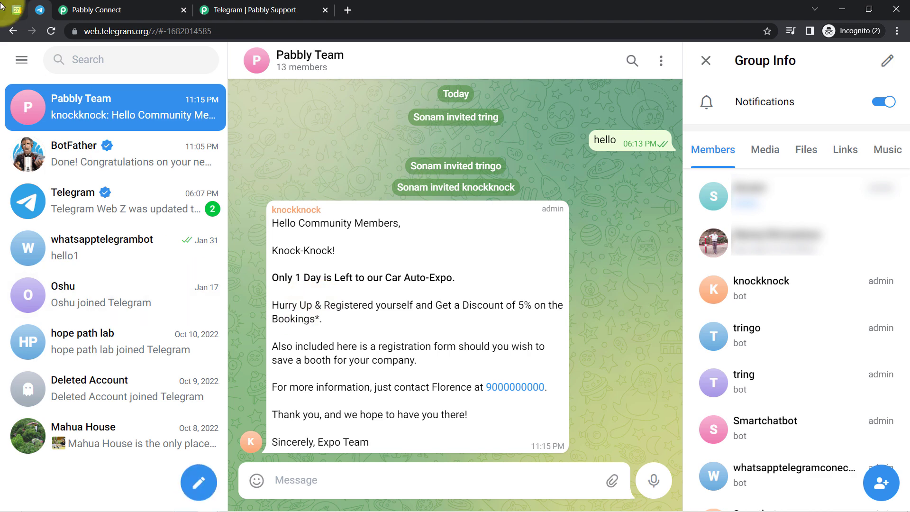
click(14, 10)
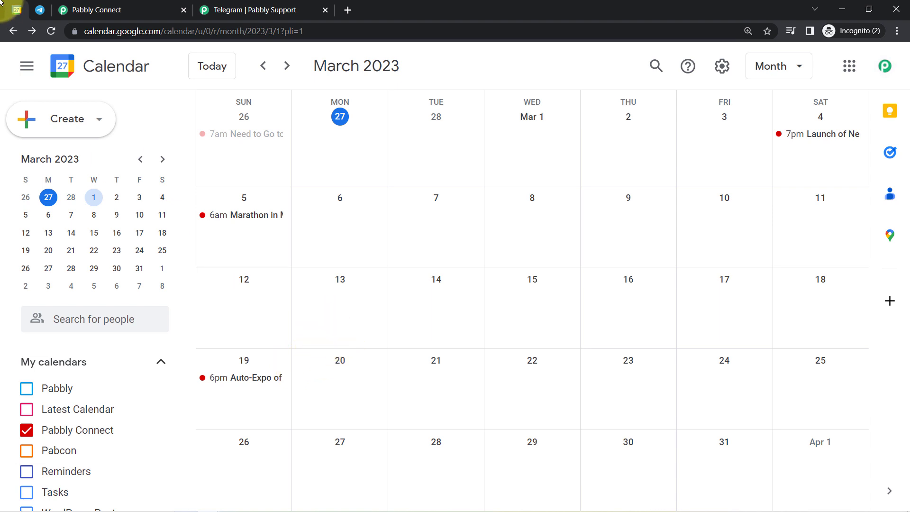
click(40, 9)
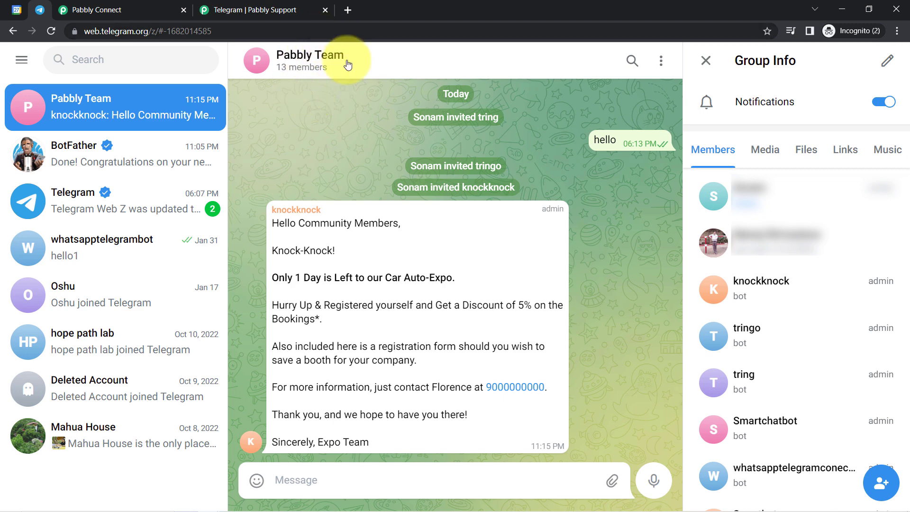
Step: Switch to Pabbly Connect and collapse the Google Calendar, Date/Time Formatter, Delay and Telegram Bot steps of the workflow
click(88, 7)
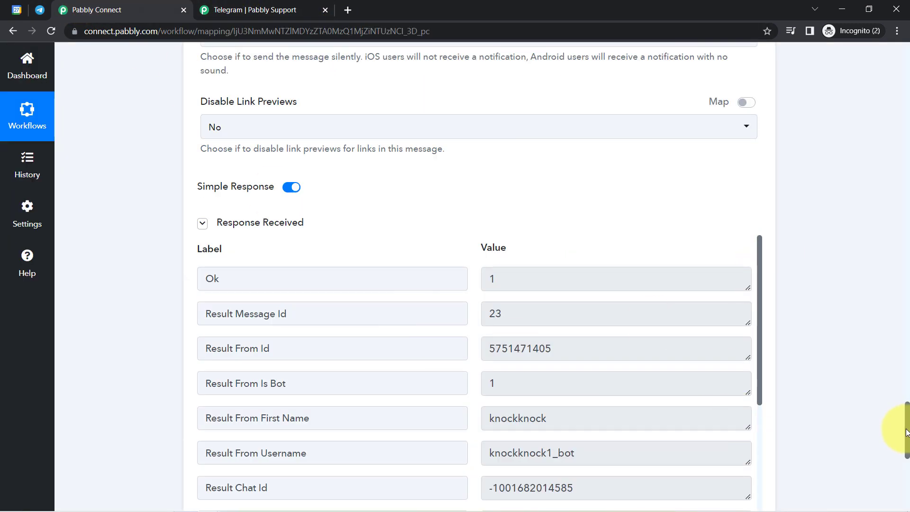
drag(907, 432, 900, 49)
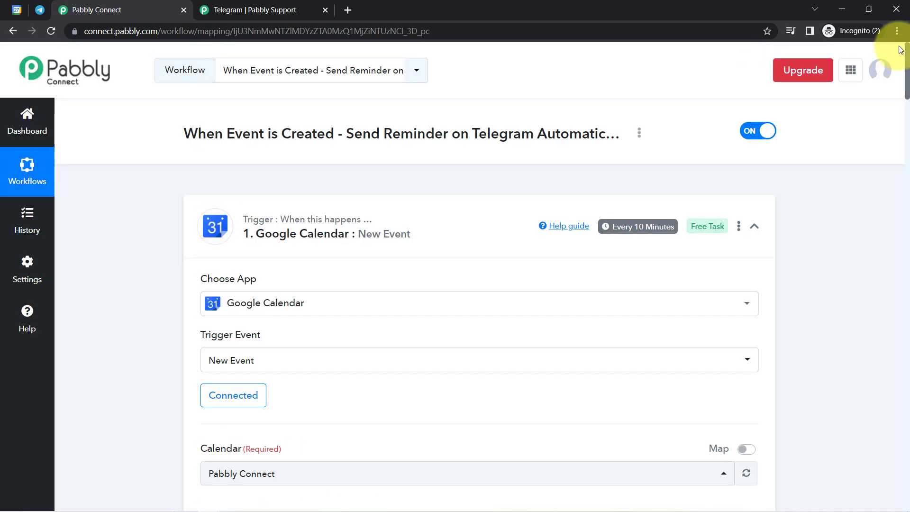
click(309, 236)
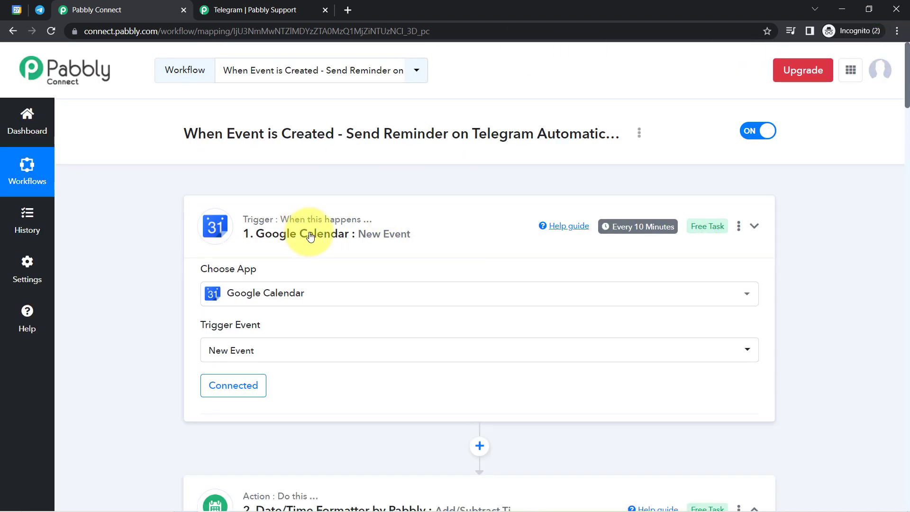
click(291, 358)
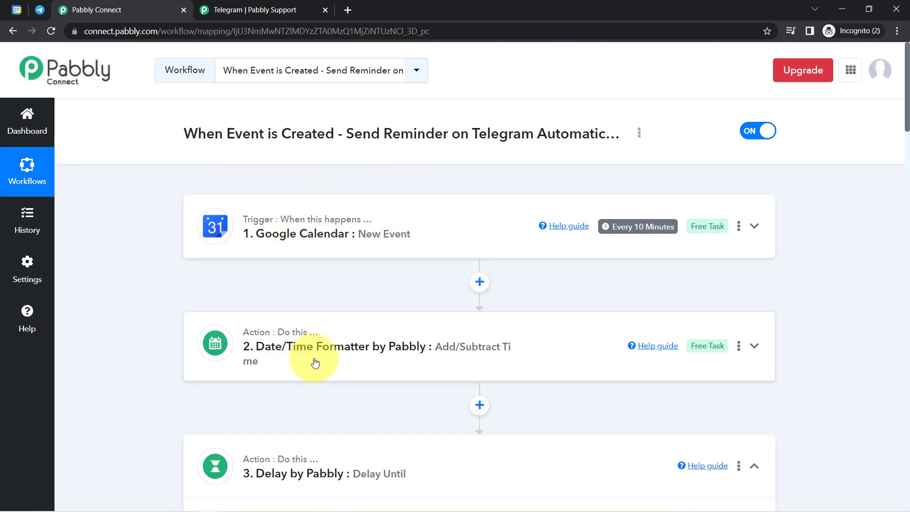
click(283, 458)
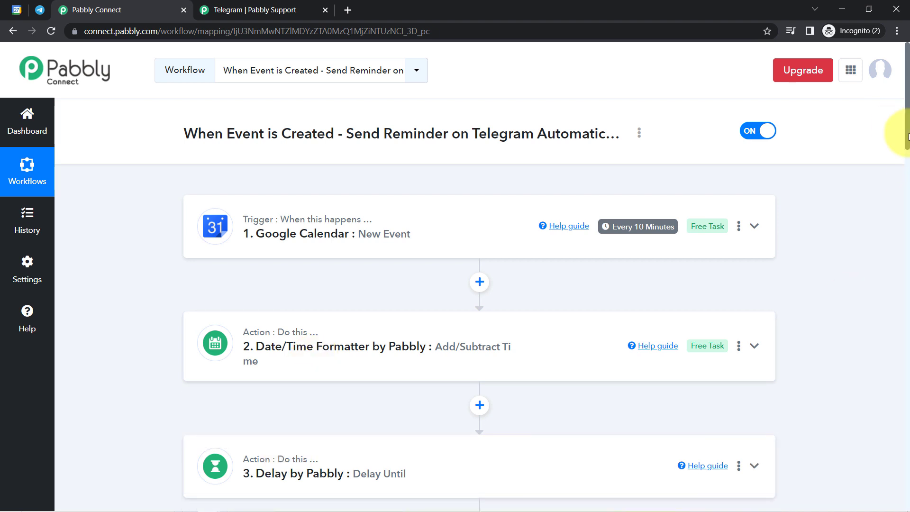
drag(907, 142, 909, 188)
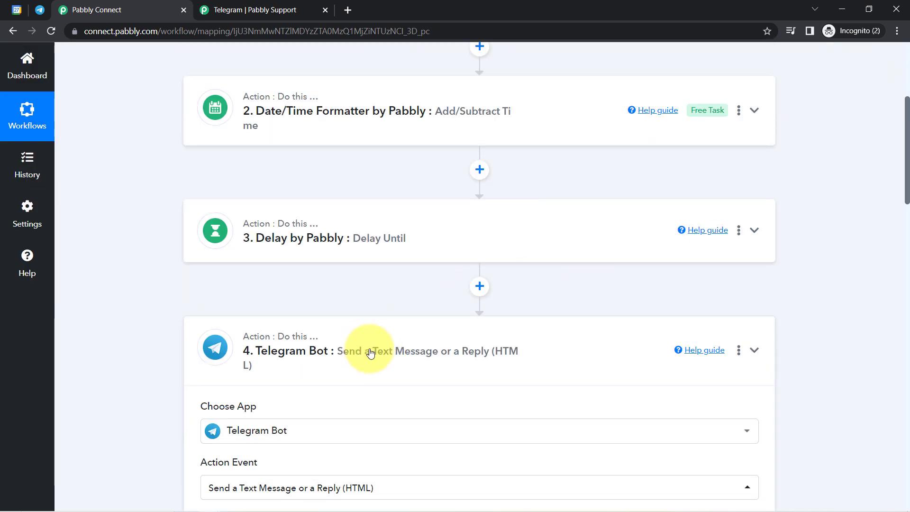
click(369, 348)
drag(906, 286, 896, 193)
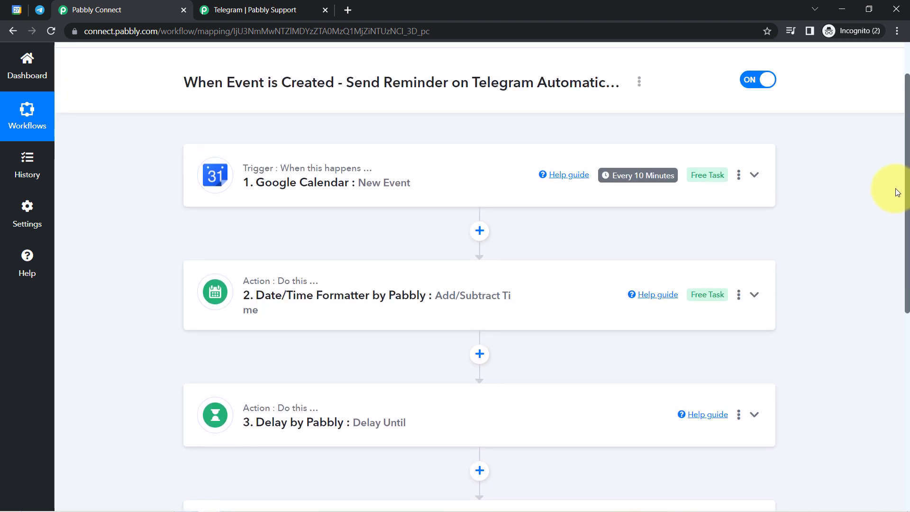
Step: View the workflow's share link and close the sharing dialog
click(639, 94)
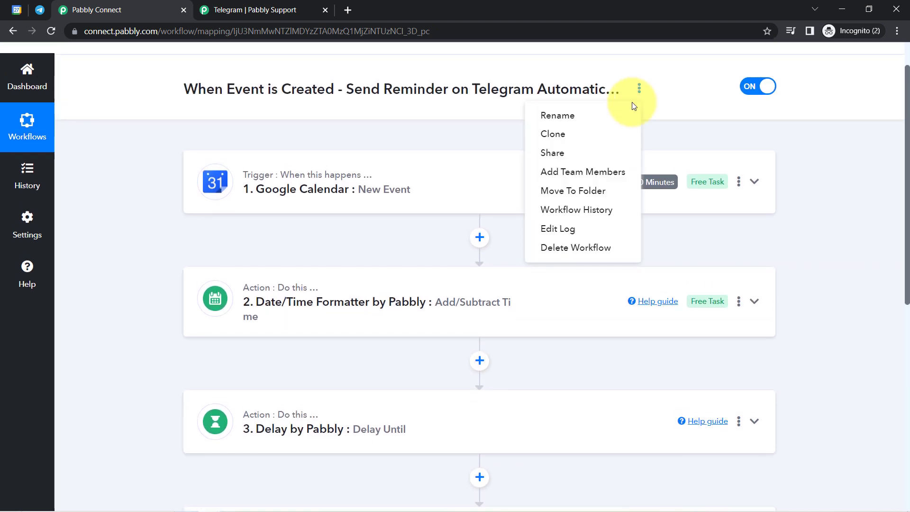
click(550, 152)
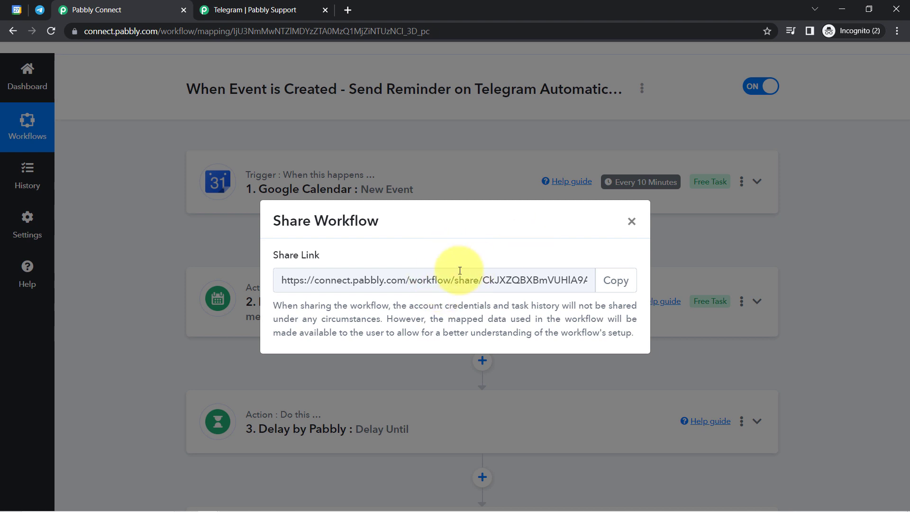
click(631, 219)
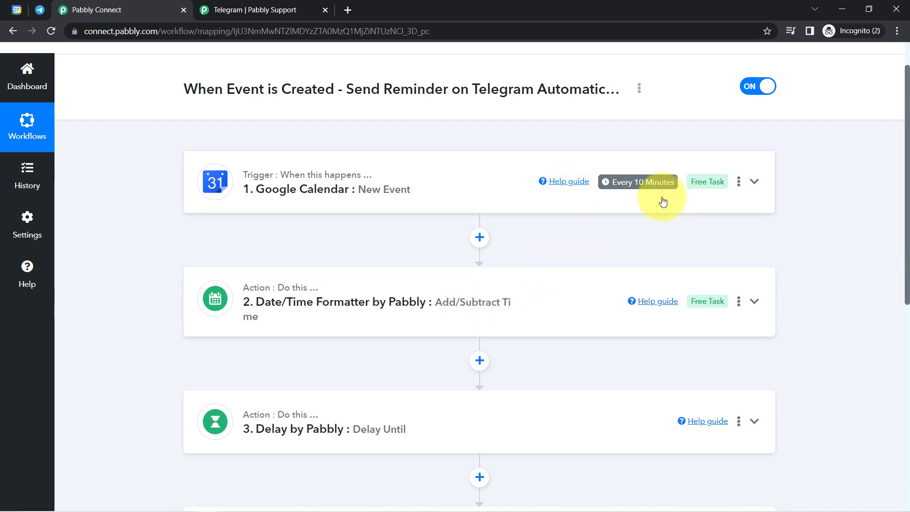
Step: Check how often the Google Calendar trigger polls for new data, and view the March 2023 events in Google Calendar before returning to Pabbly Connect
mouse_move(643, 183)
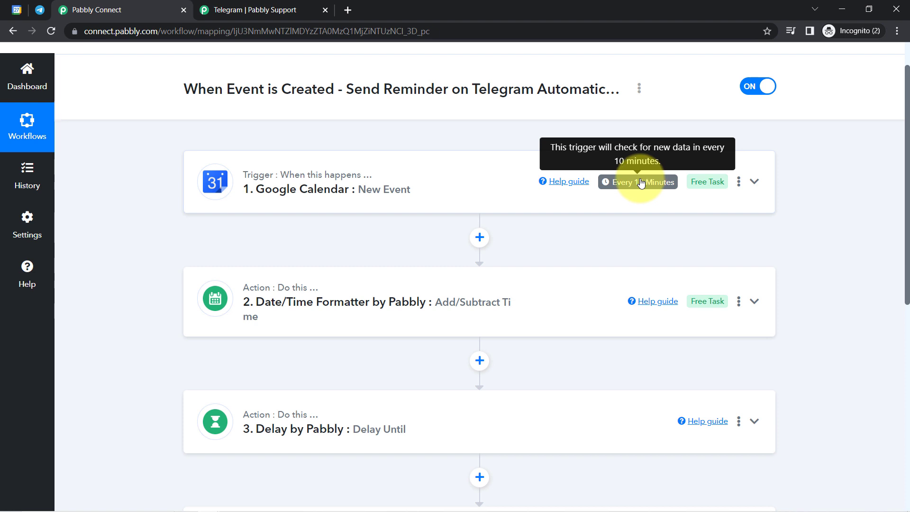
click(39, 10)
click(17, 10)
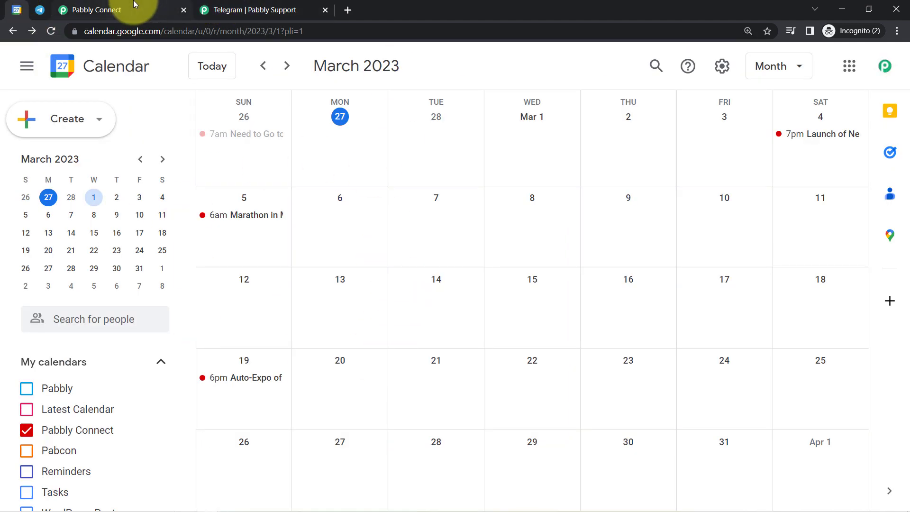
click(117, 9)
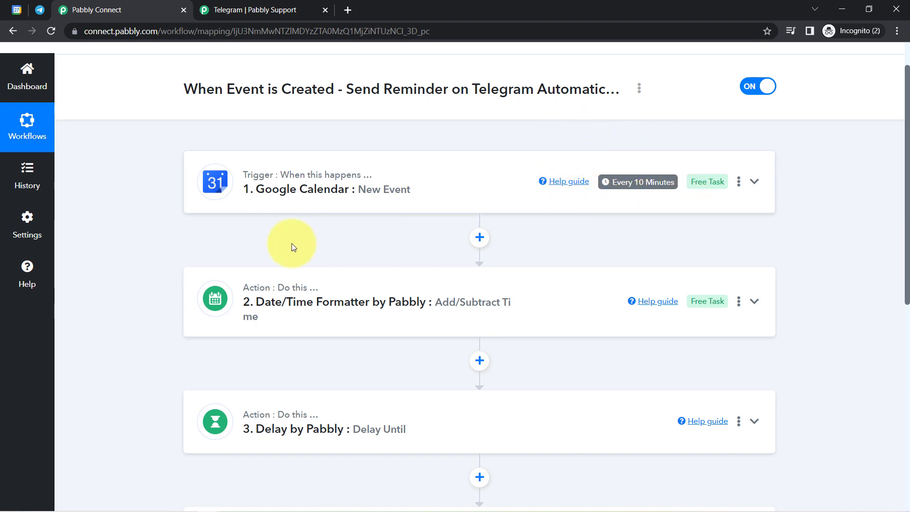
Step: Expand the Date/Time Formatter and Delay steps and review their date, expression, format and delay date settings
click(313, 296)
drag(908, 154, 661, 214)
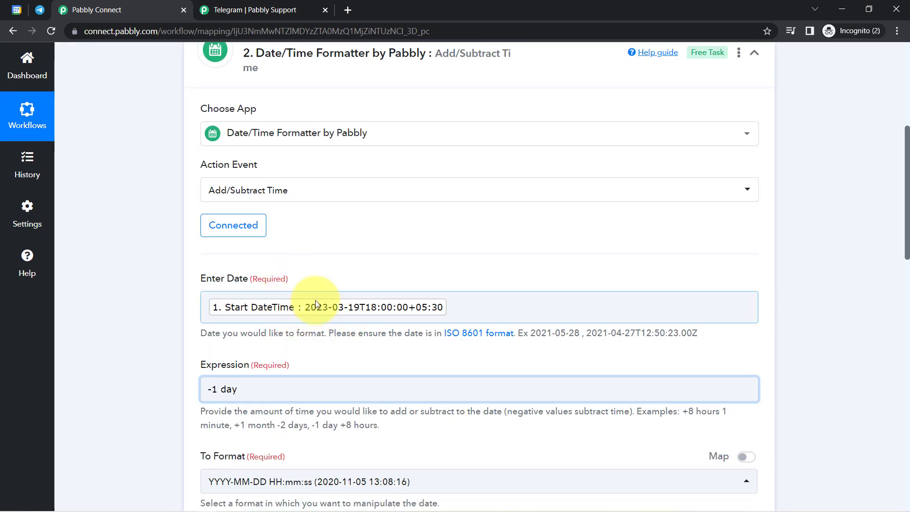
scroll(889, 250, down, 10)
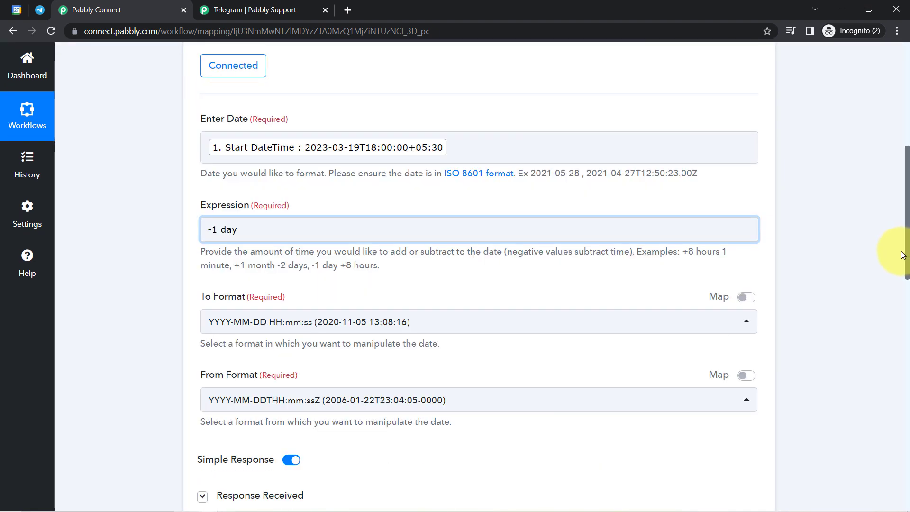
scroll(894, 220, down, 4)
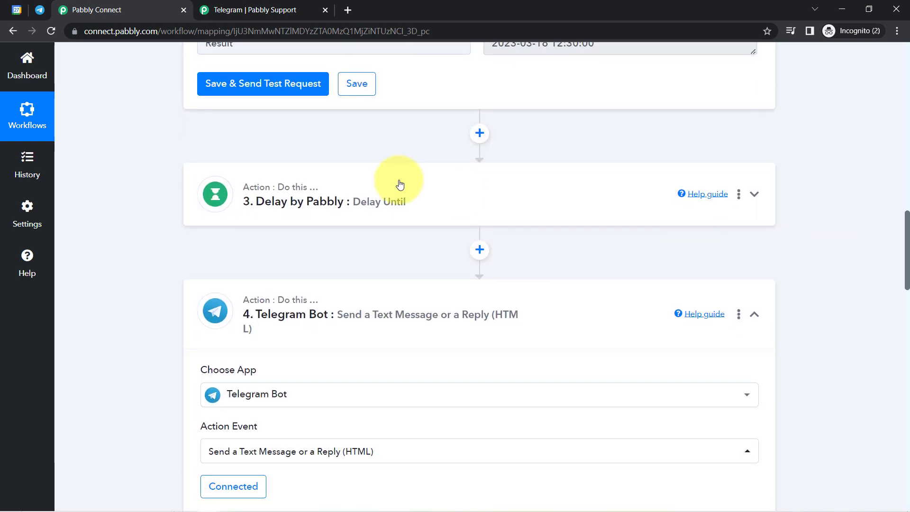
click(539, 222)
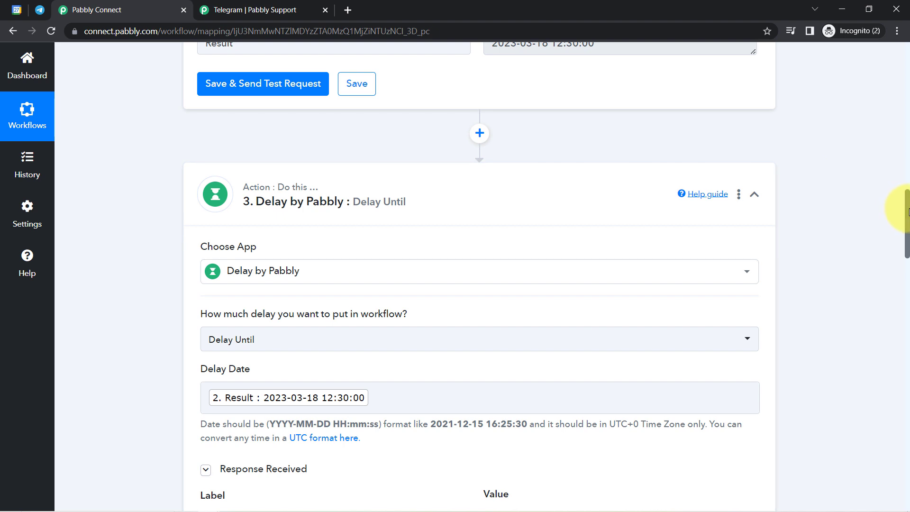
scroll(901, 211, down, 2)
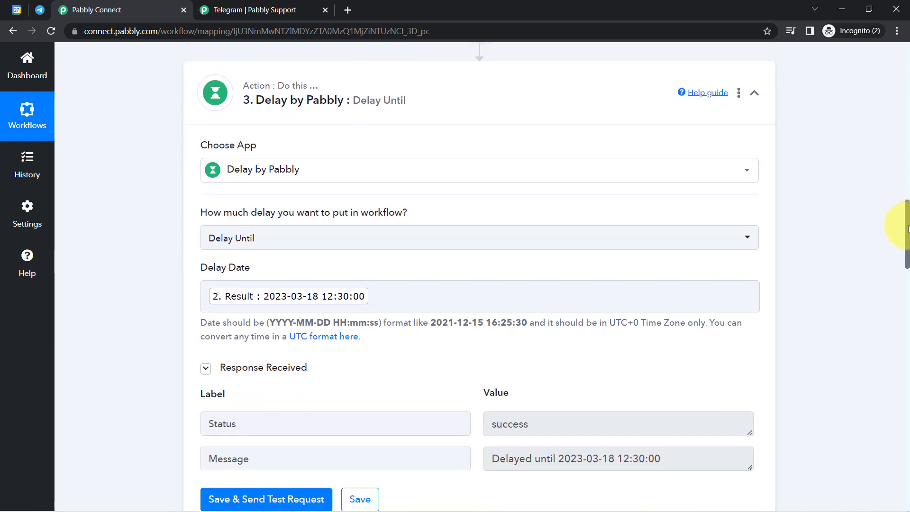
scroll(907, 229, down, 1)
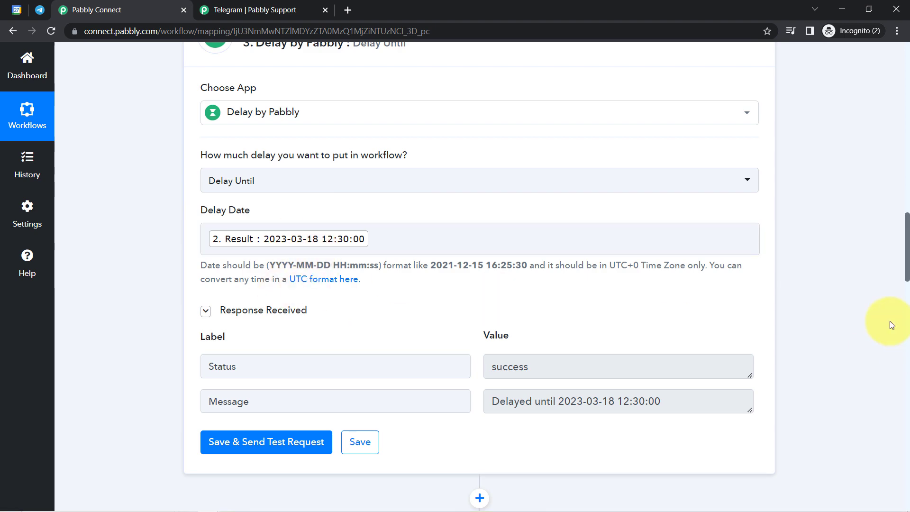
Step: Add the lines "Event Name:" and "Location:" below the booking discount sentence in the Telegram Bot action's text message
drag(908, 251, 905, 365)
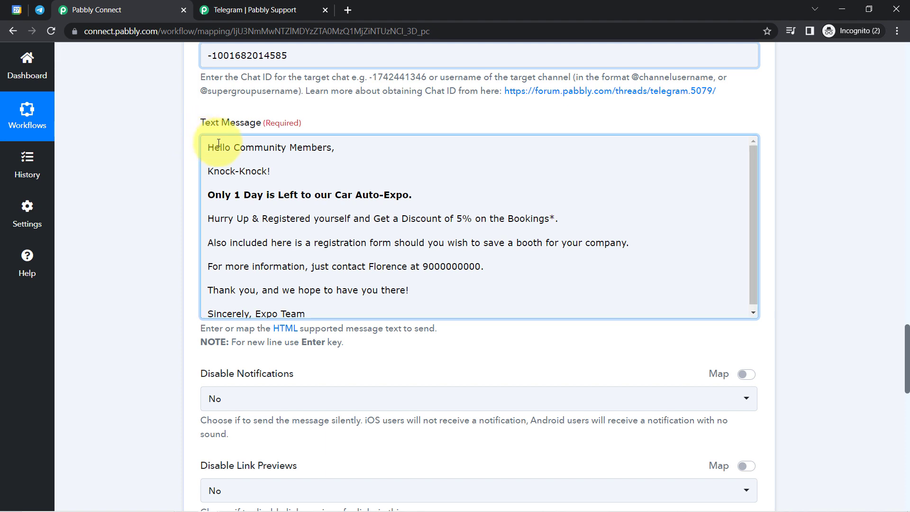
drag(219, 147, 317, 310)
click(333, 262)
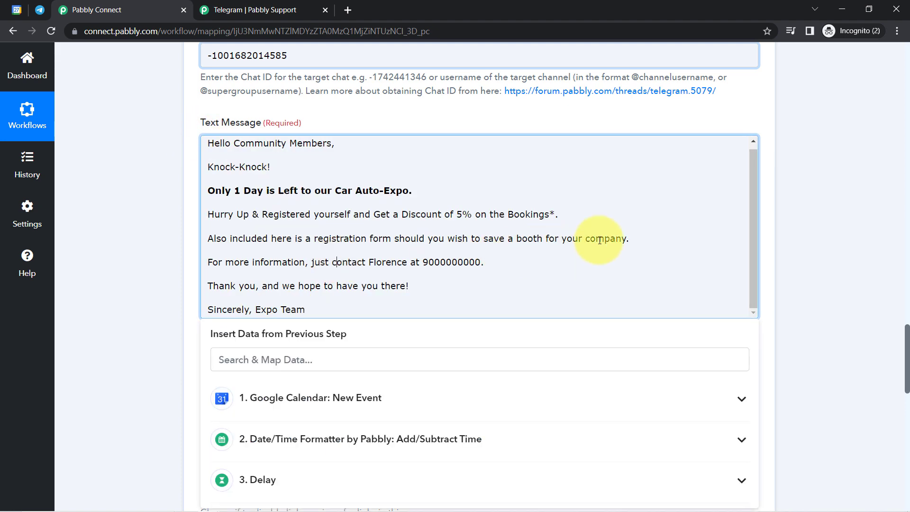
click(560, 213)
key(Return)
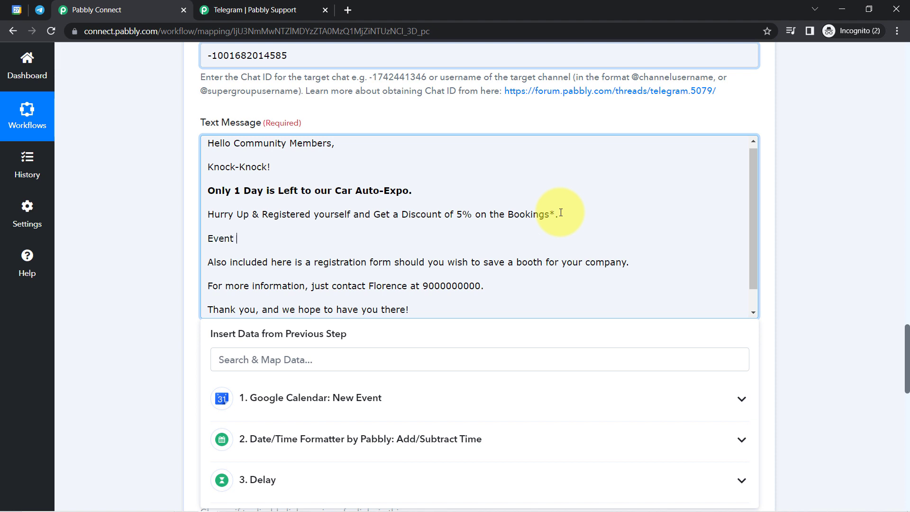
key(Return)
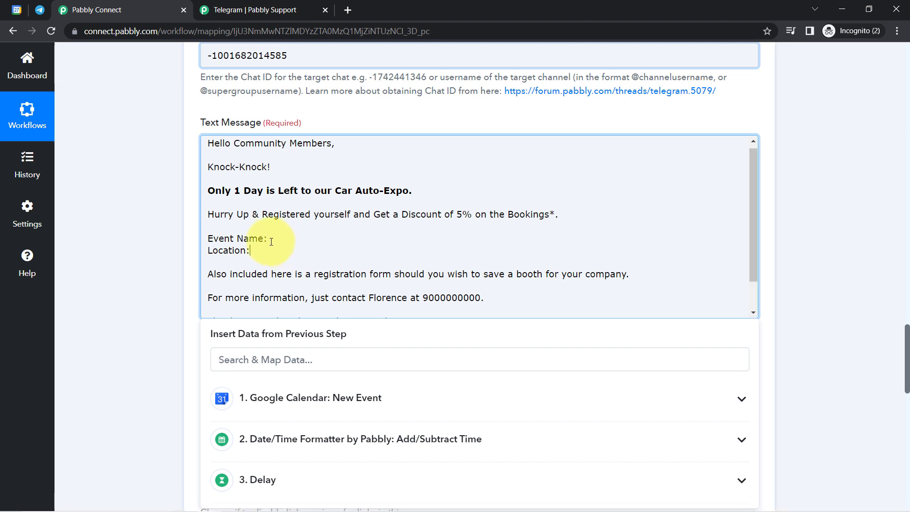
Step: Map the Google Calendar event's Summary after "Event Name:" in the text message
click(274, 404)
scroll(908, 358, down, 2)
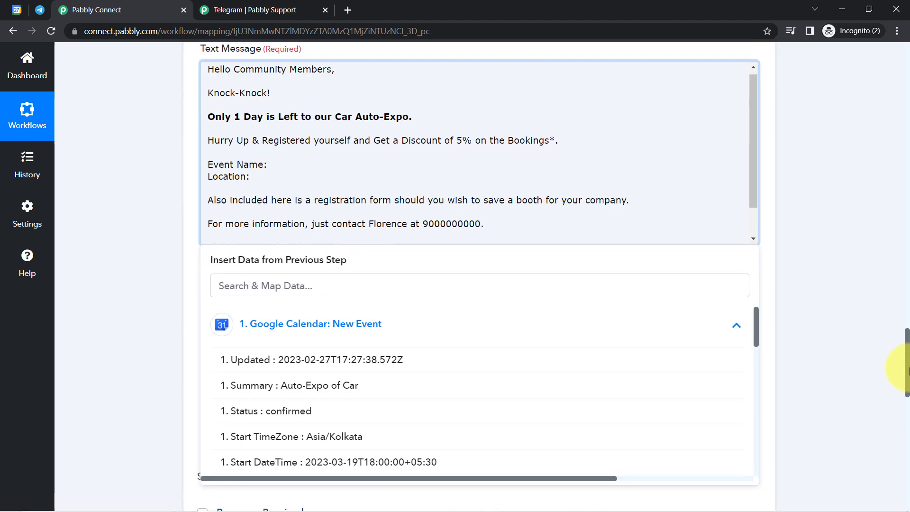
click(304, 351)
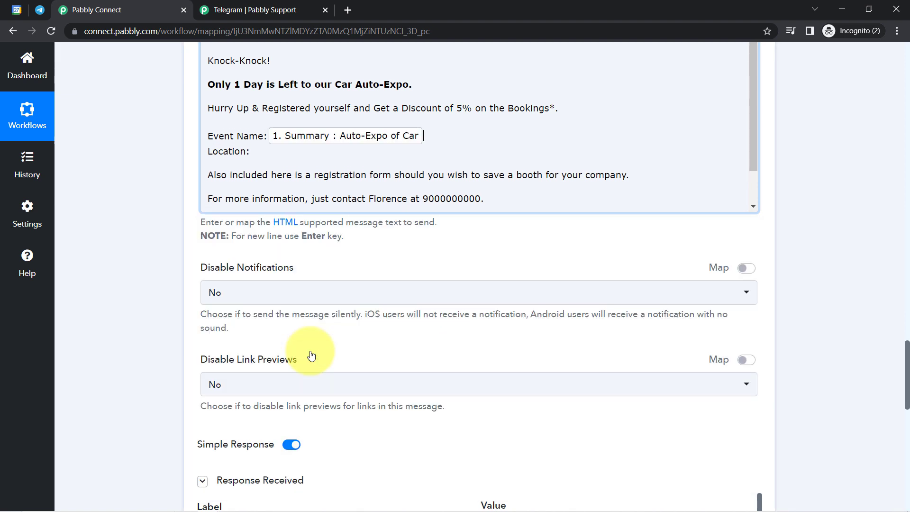
click(251, 151)
click(233, 295)
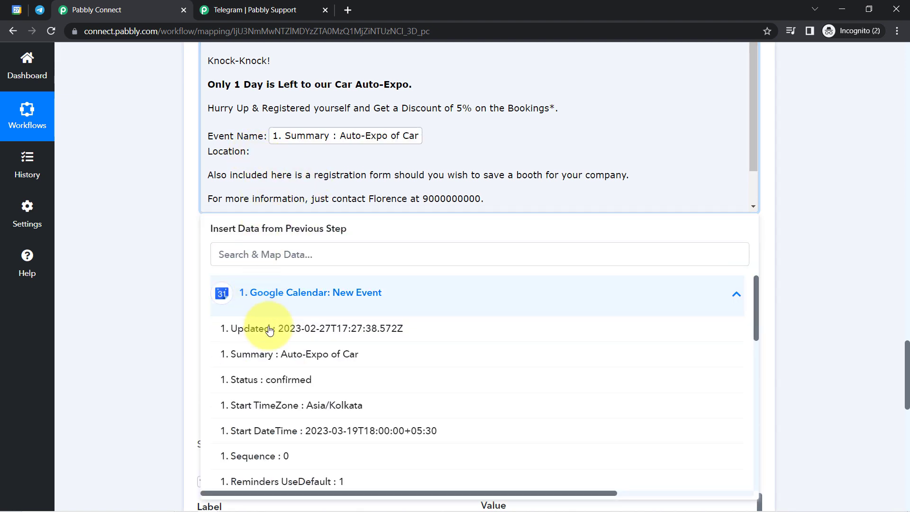
drag(757, 299, 746, 356)
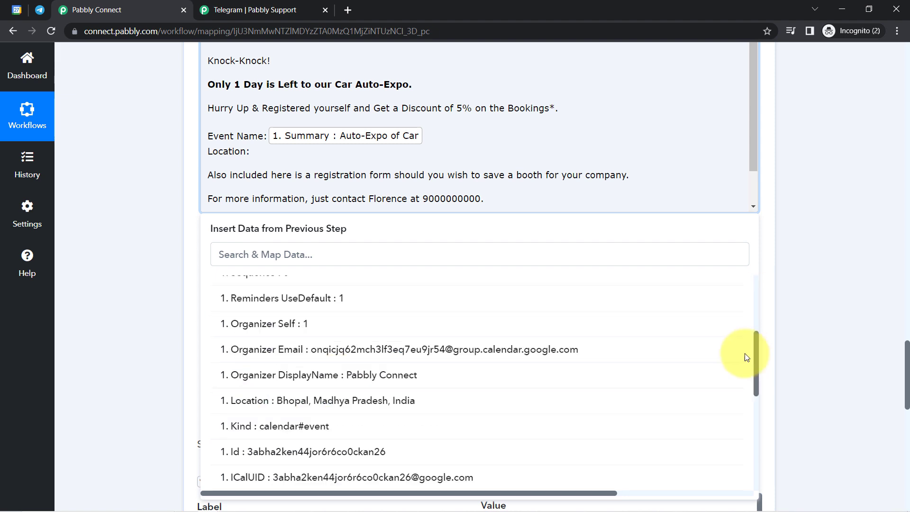
click(310, 401)
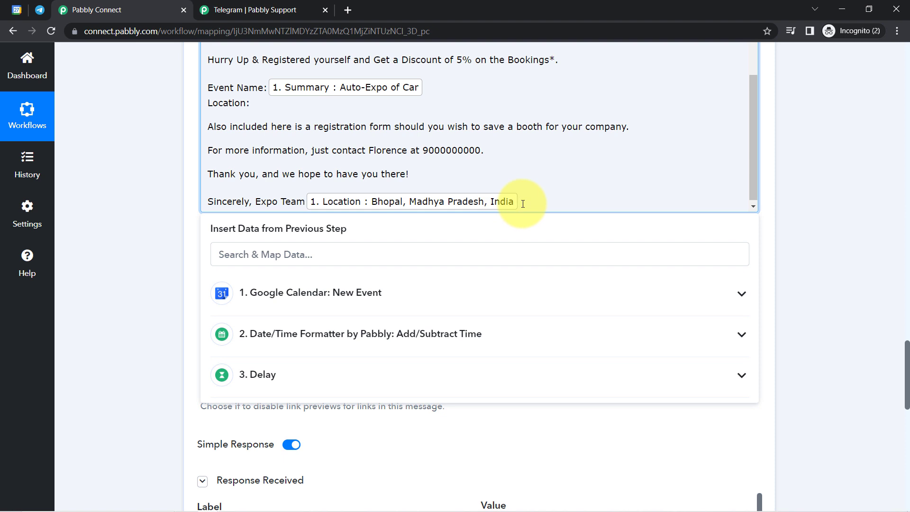
key(BackSpace)
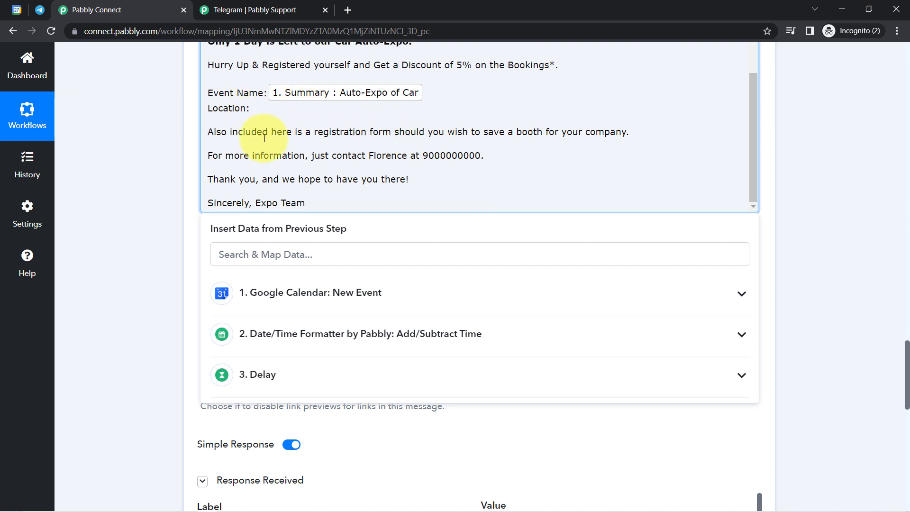
Step: Search the Google Calendar data for "bhop" and map the event's Location after "Location:" in the text message
click(259, 292)
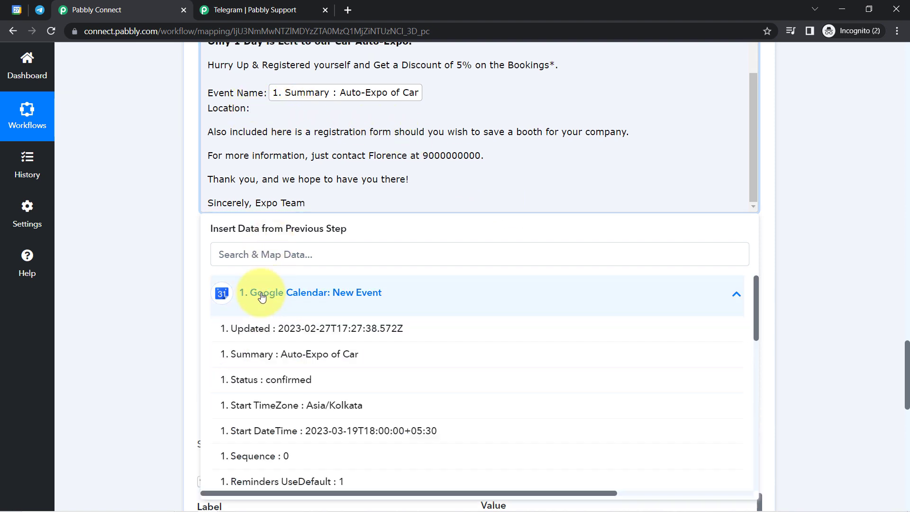
click(246, 256)
text(bhop)
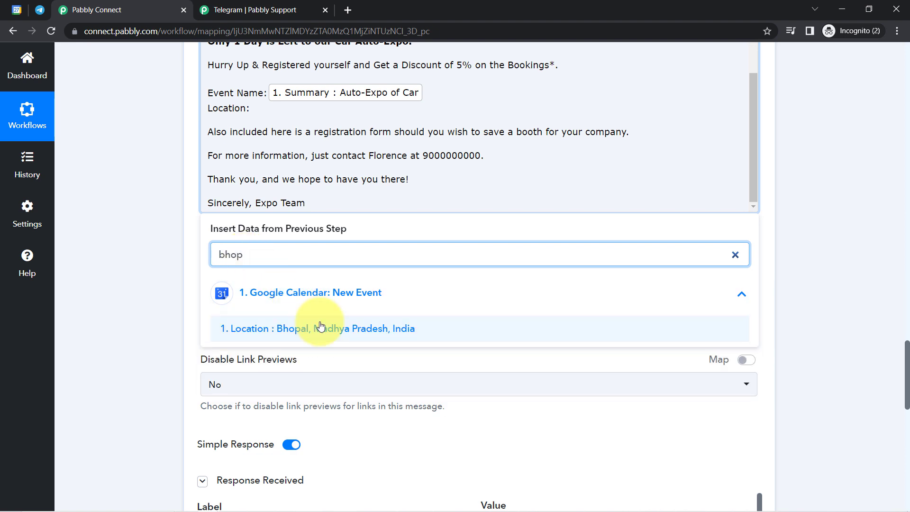
click(320, 328)
click(163, 140)
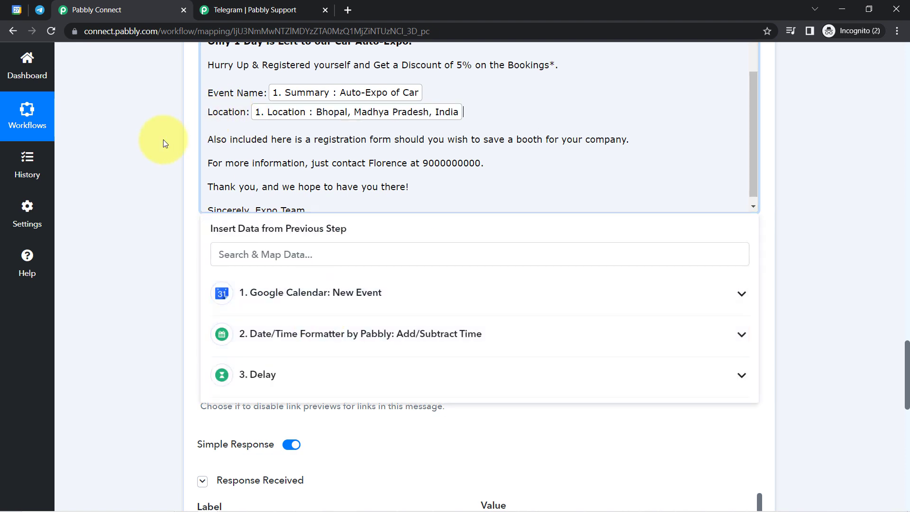
click(207, 105)
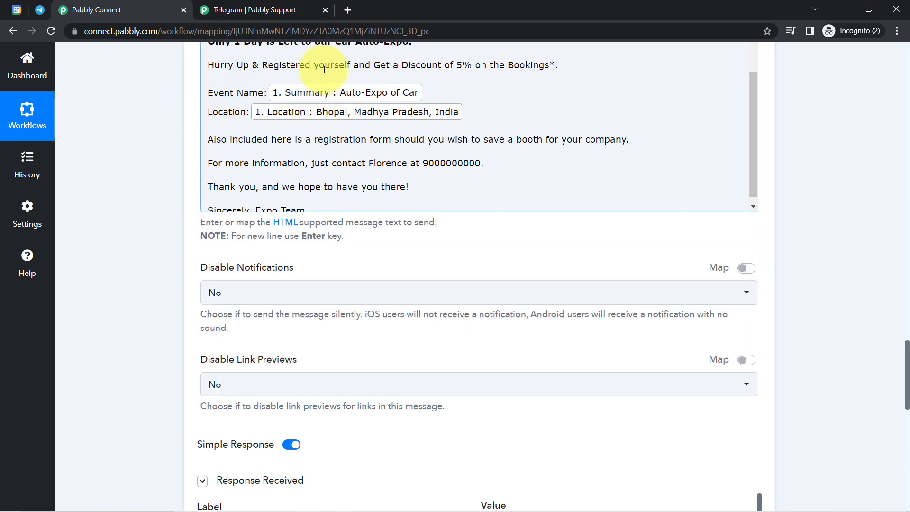